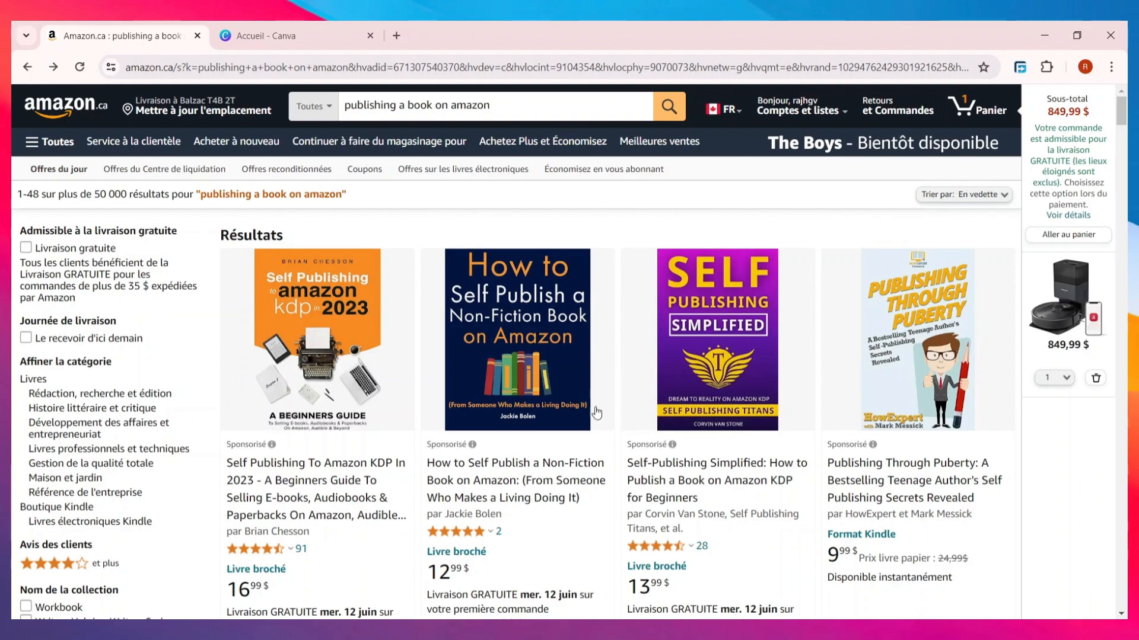
Examine the Amazon.ca search results for "publishing a book on amazon".
scroll(369, 414, down, 5)
scroll(427, 415, up, 5)
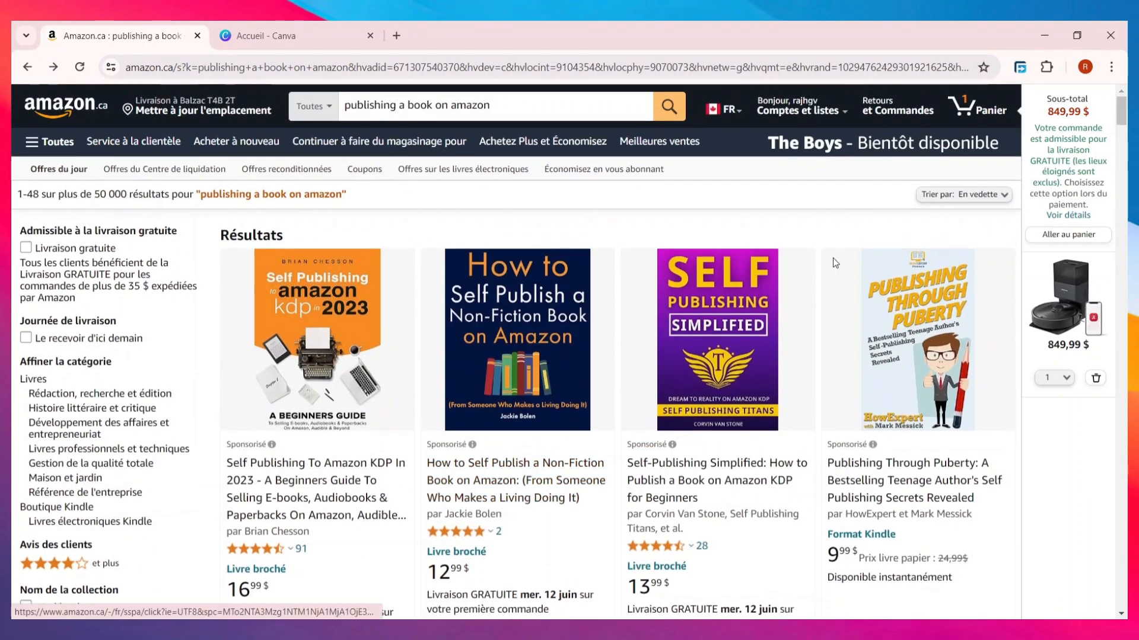
scroll(657, 423, down, 10)
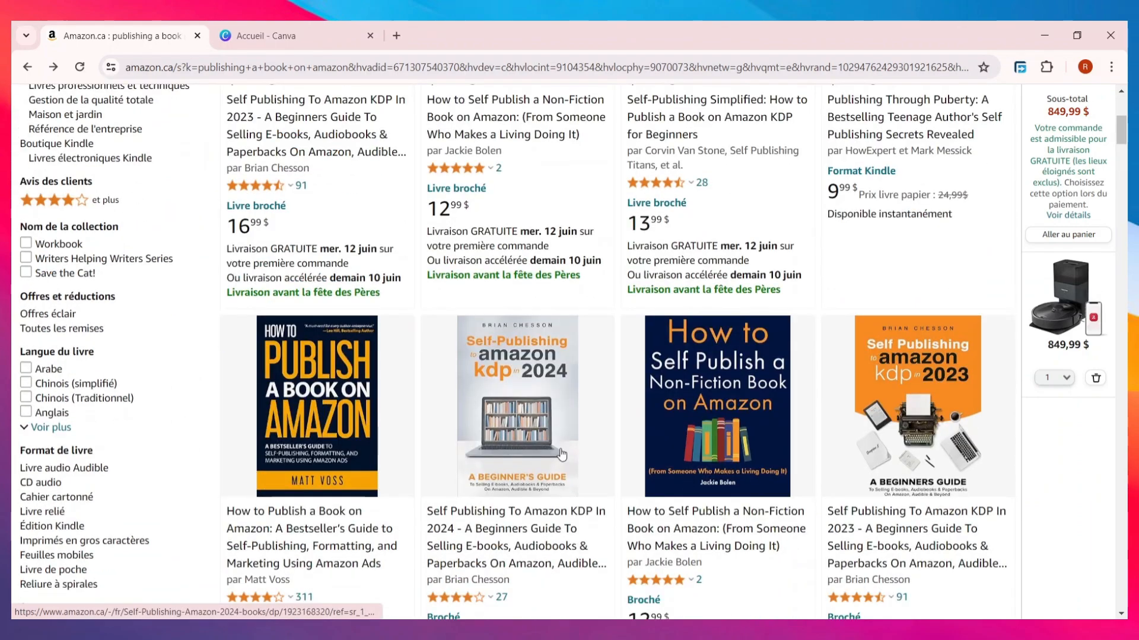
scroll(564, 458, up, 10)
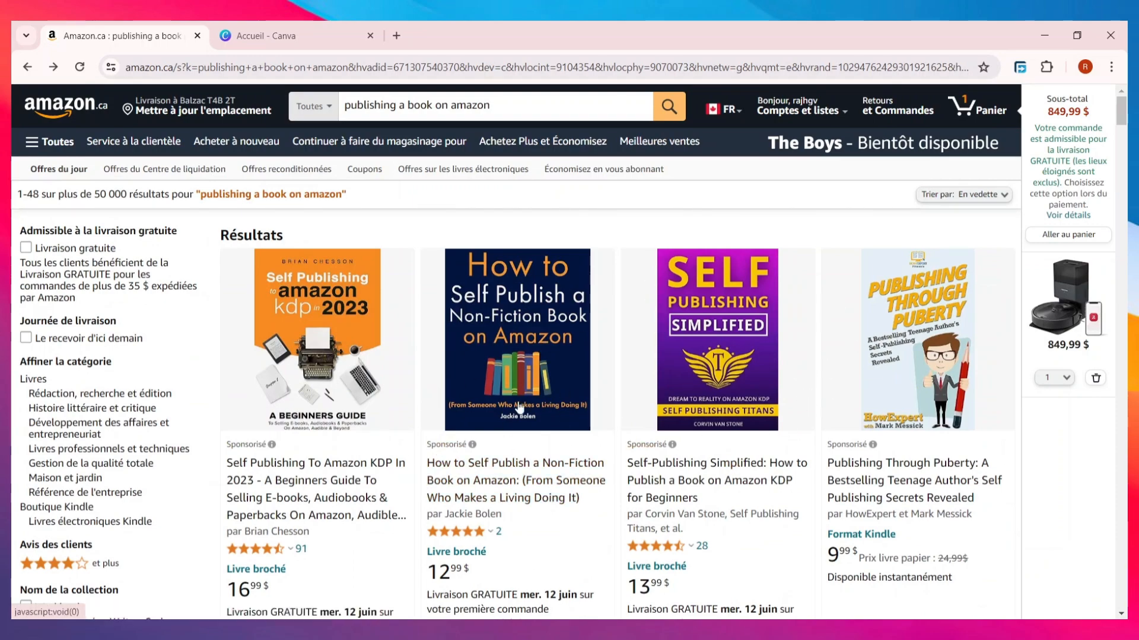
scroll(620, 287, down, 15)
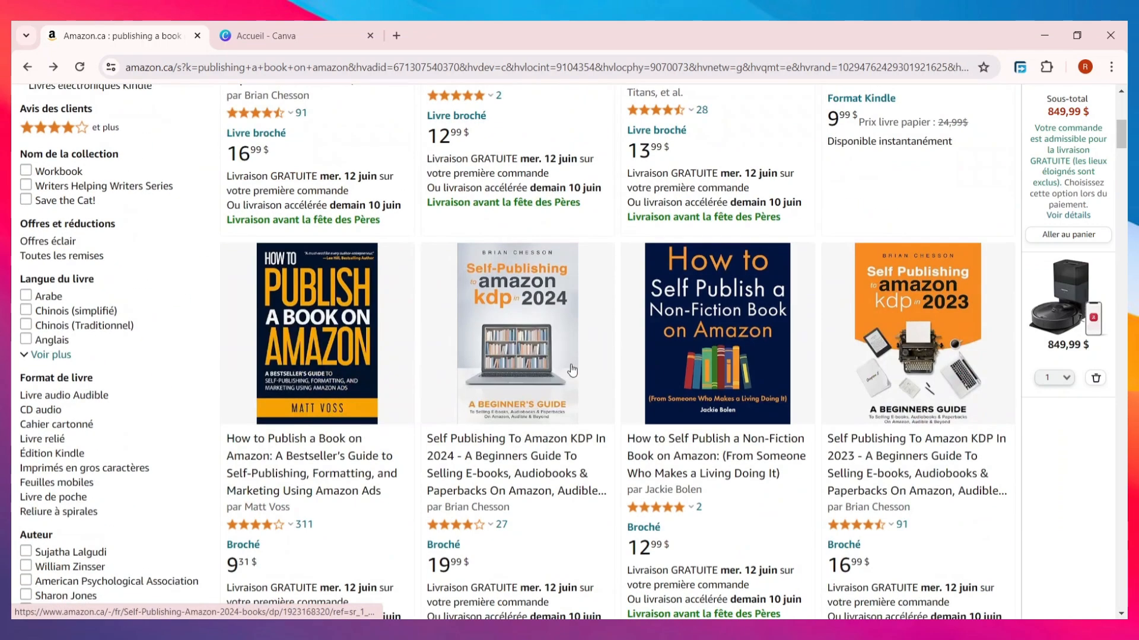
scroll(569, 372, down, 3)
scroll(567, 372, up, 7)
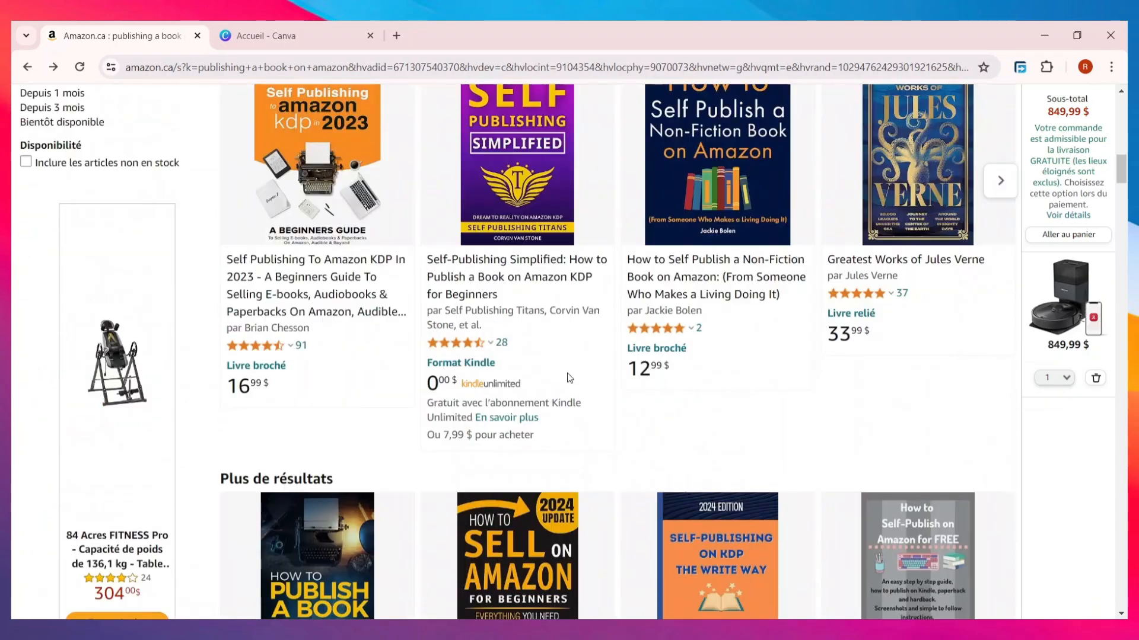
scroll(563, 356, up, 10)
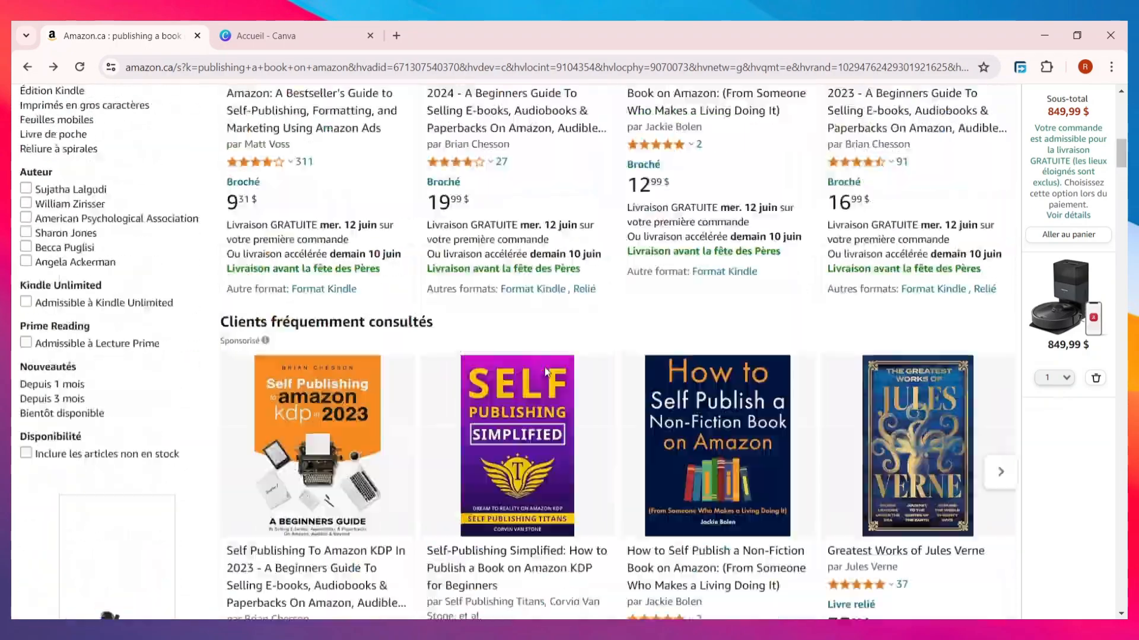
scroll(595, 318, up, 3)
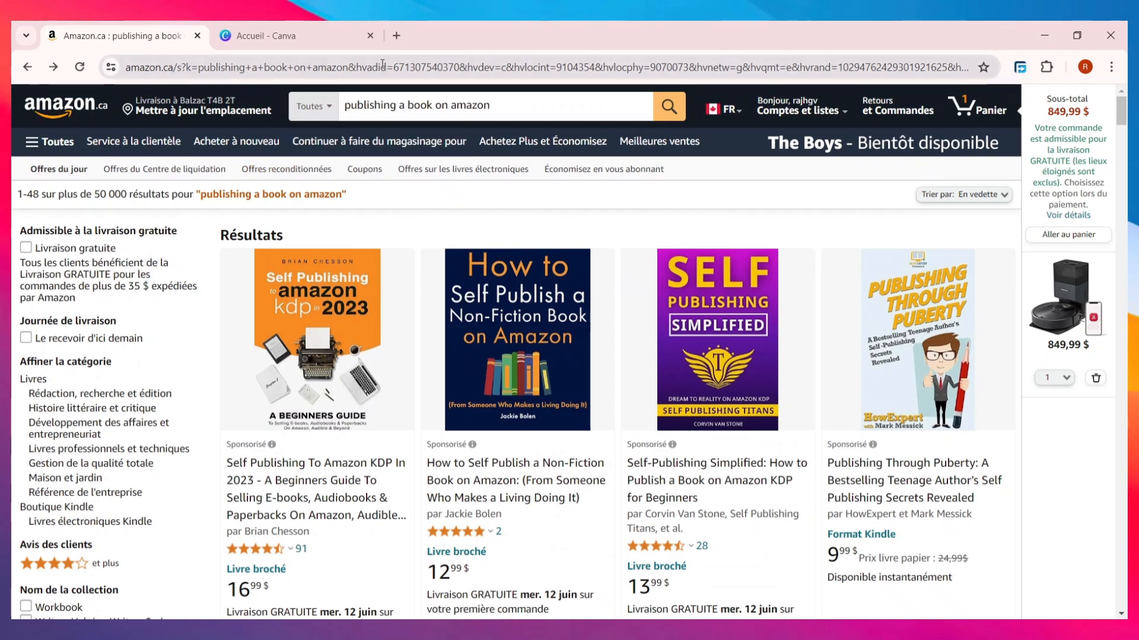
Search Google for "amazon kdp" in a new browser tab.
click(396, 35)
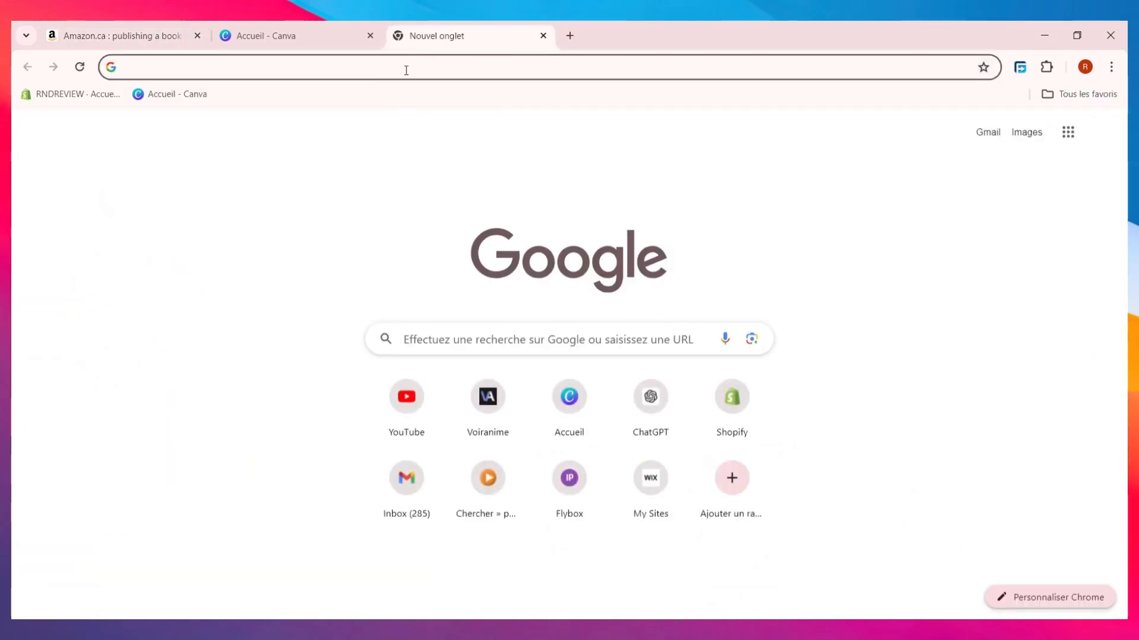
click(407, 67)
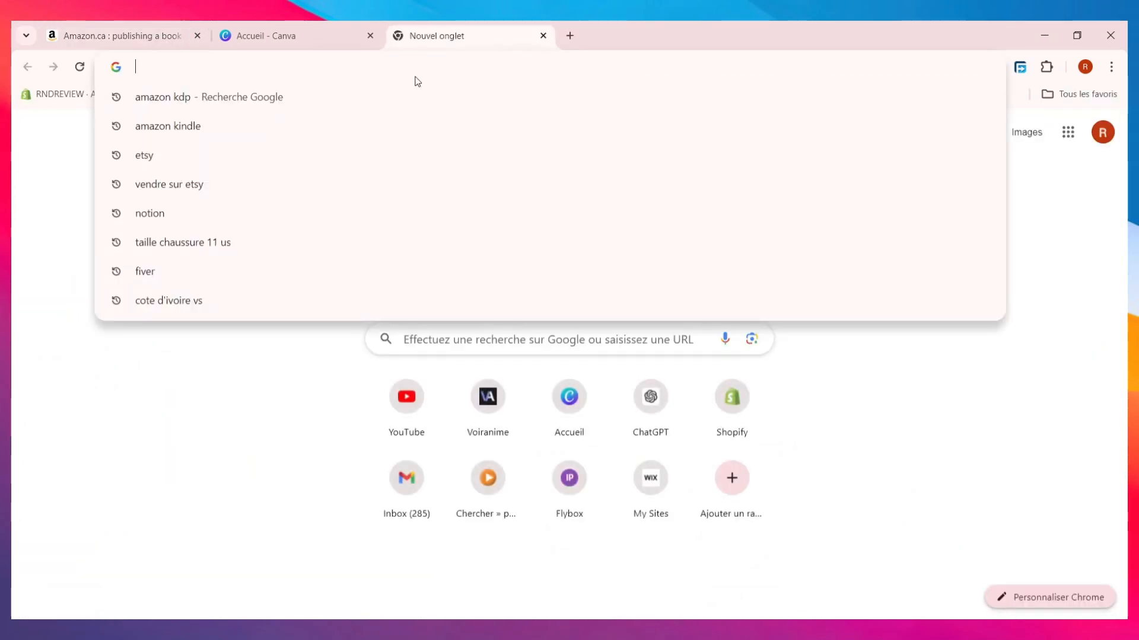
click(412, 105)
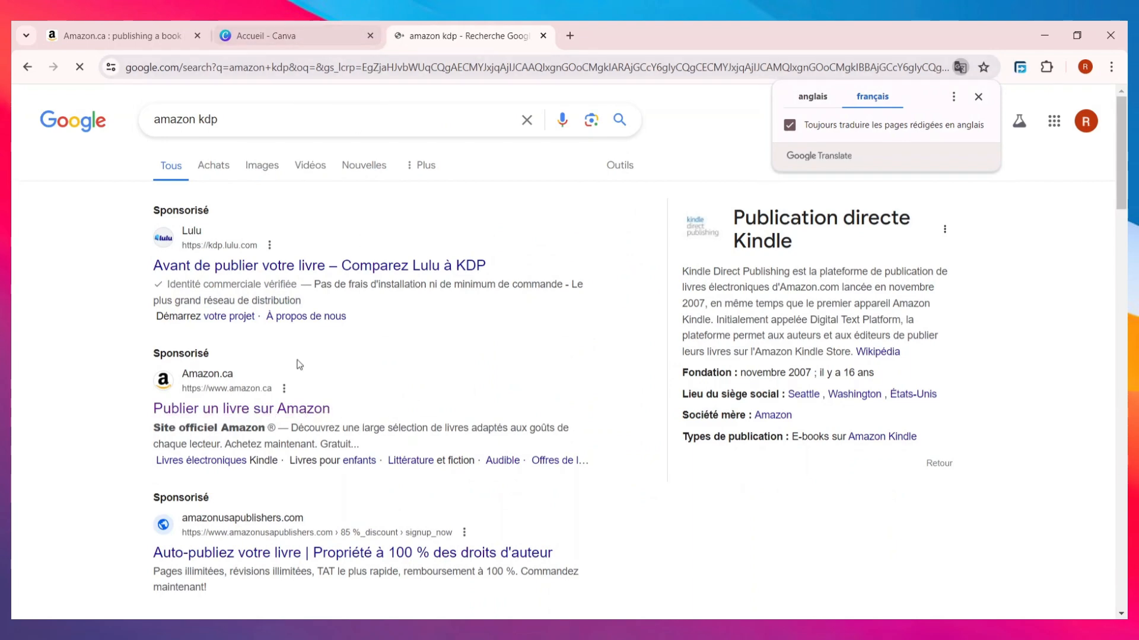
Return to the Amazon.ca results and look through further self-publishing book listings, their formats and prices.
click(157, 31)
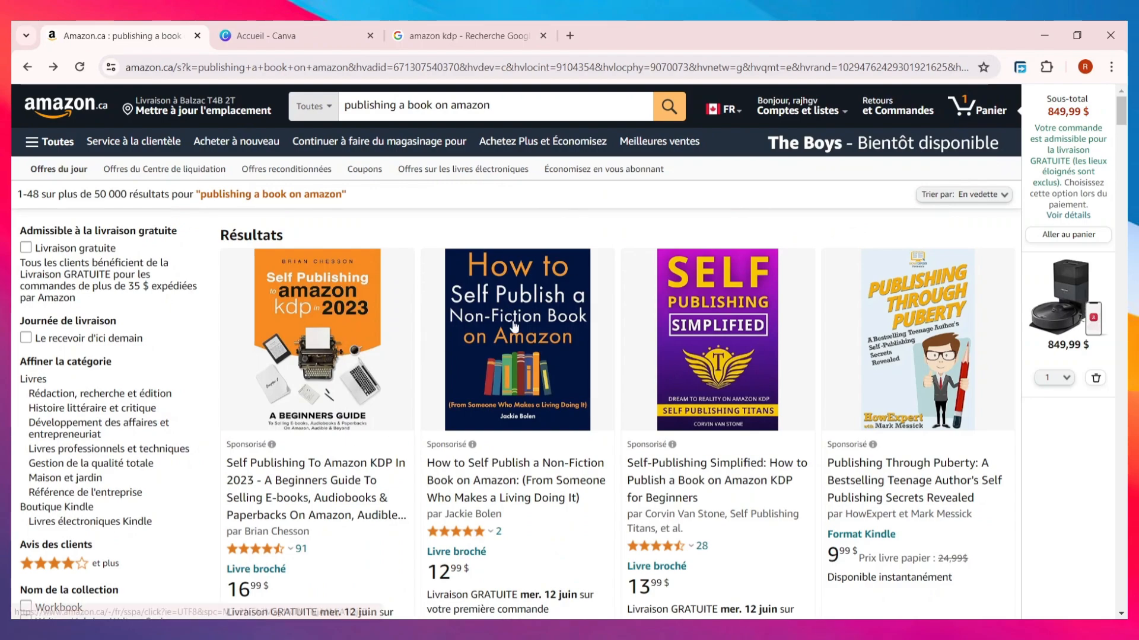
scroll(590, 423, down, 15)
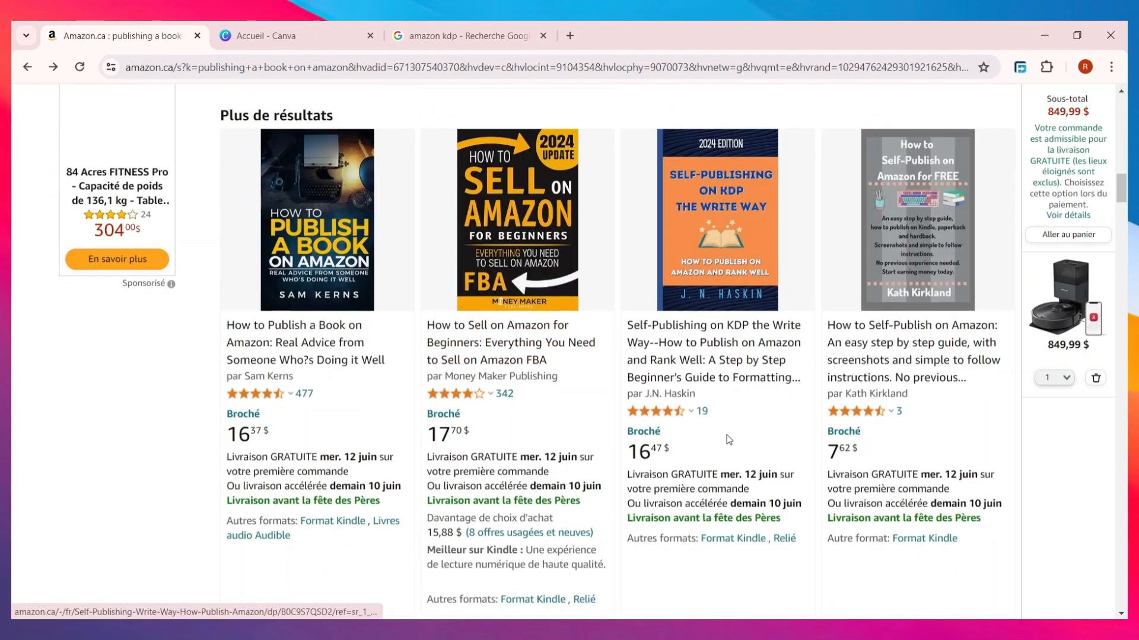
scroll(652, 420, down, 7)
scroll(653, 420, down, 10)
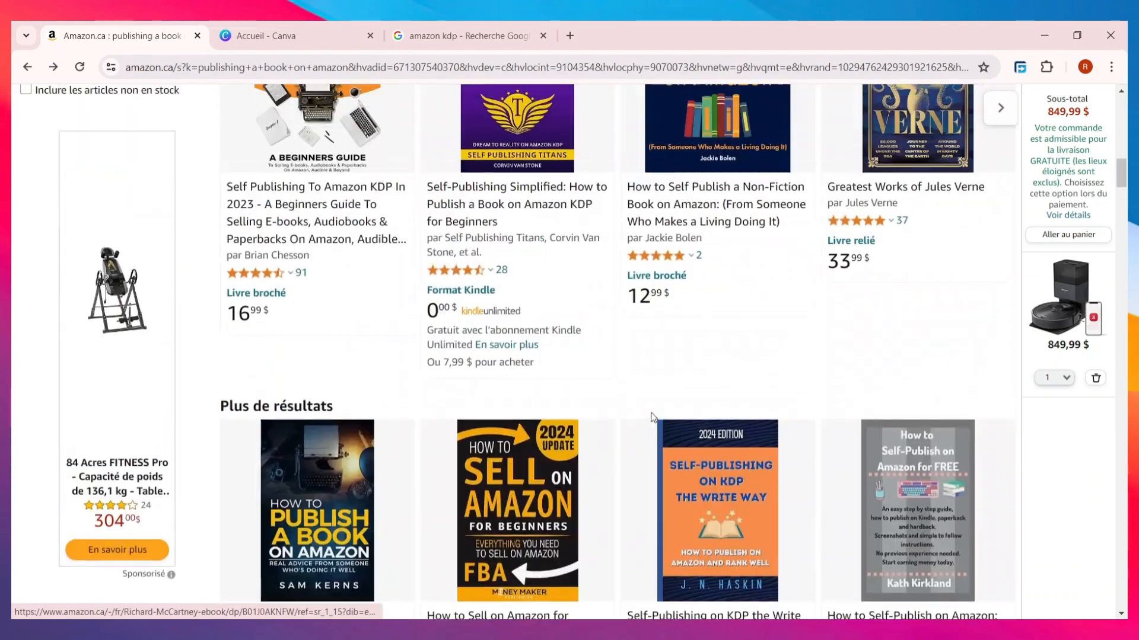
scroll(616, 427, up, 4)
scroll(580, 434, down, 8)
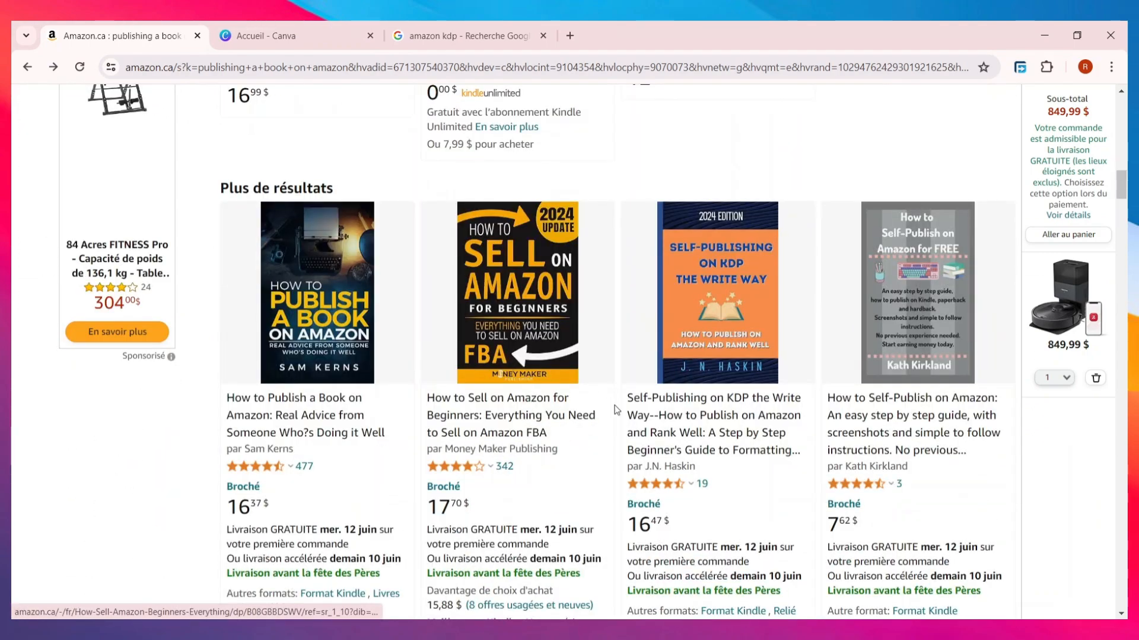
scroll(568, 388, down, 12)
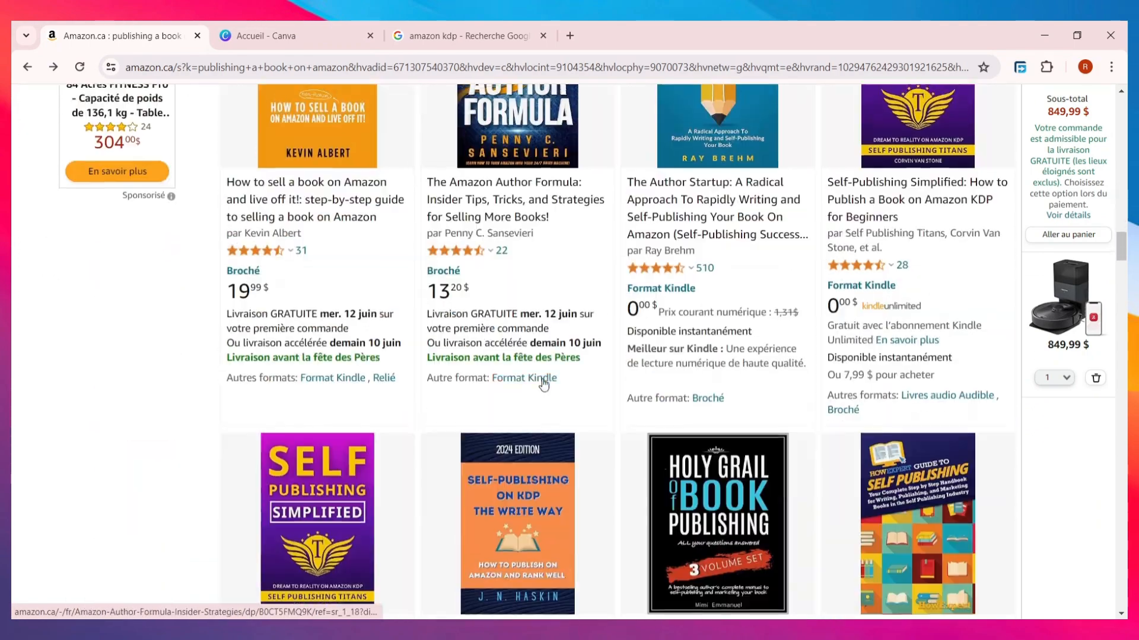
scroll(403, 358, up, 20)
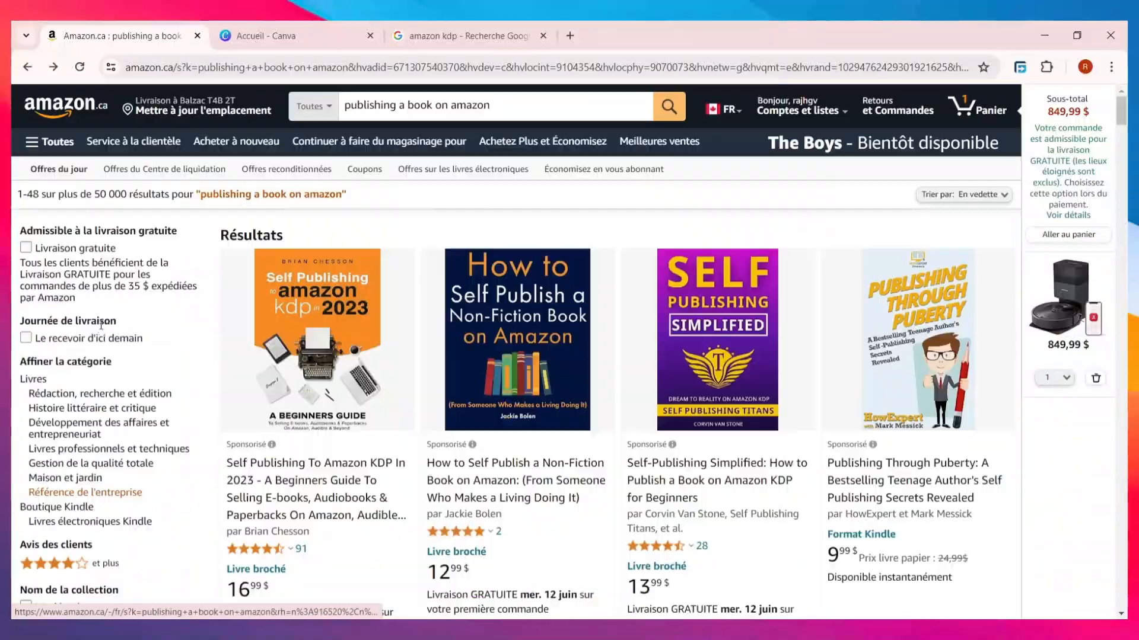
Open the "Publiez vous-même vos livres" link under "Gagnez de l'argent" in the Amazon page footer.
scroll(102, 336, down, 7)
scroll(102, 336, down, 20)
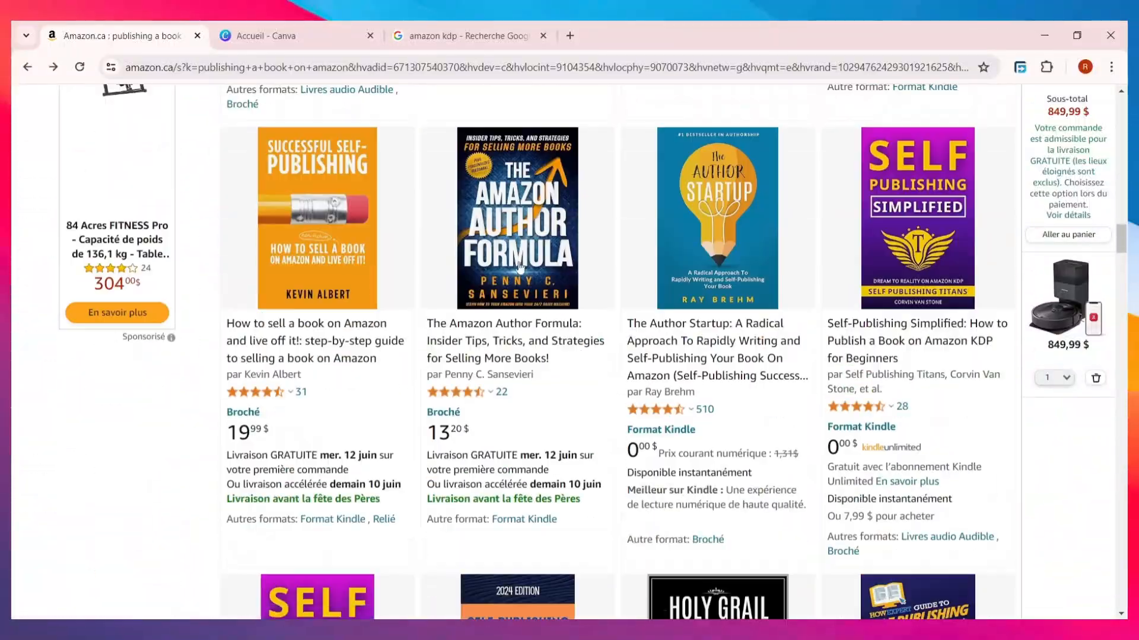
scroll(587, 384, down, 20)
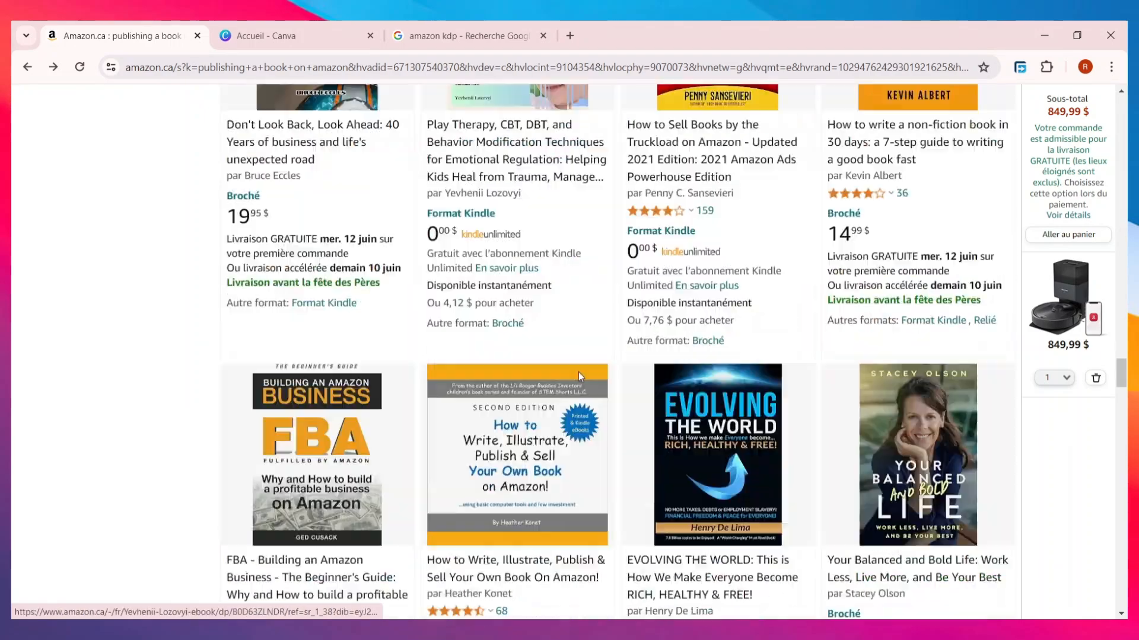
scroll(580, 372, down, 20)
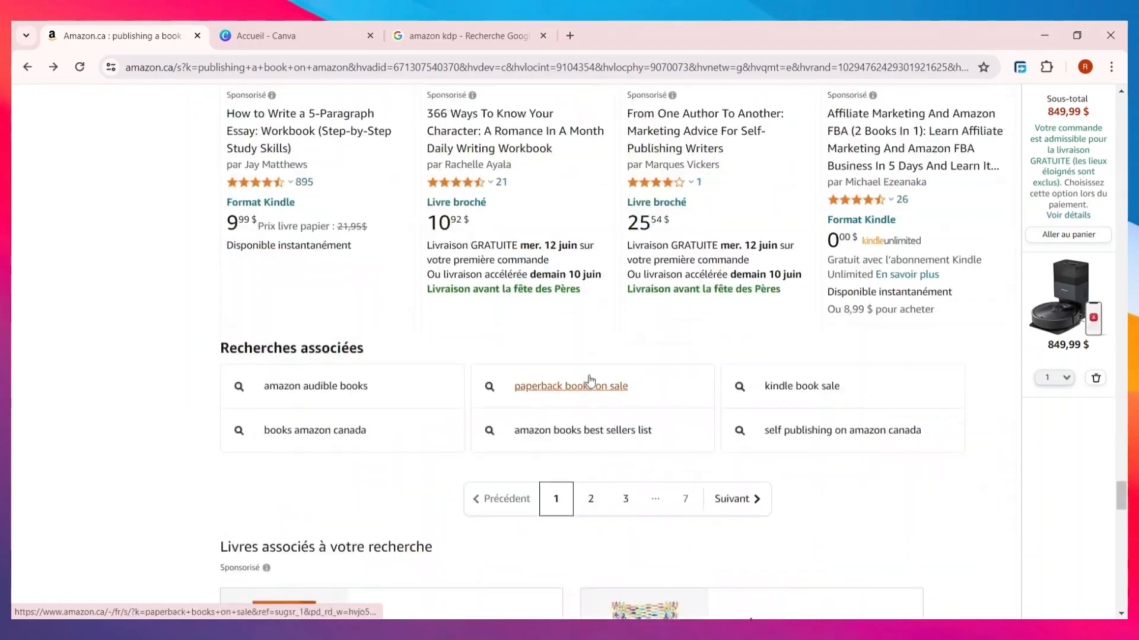
scroll(591, 382, down, 20)
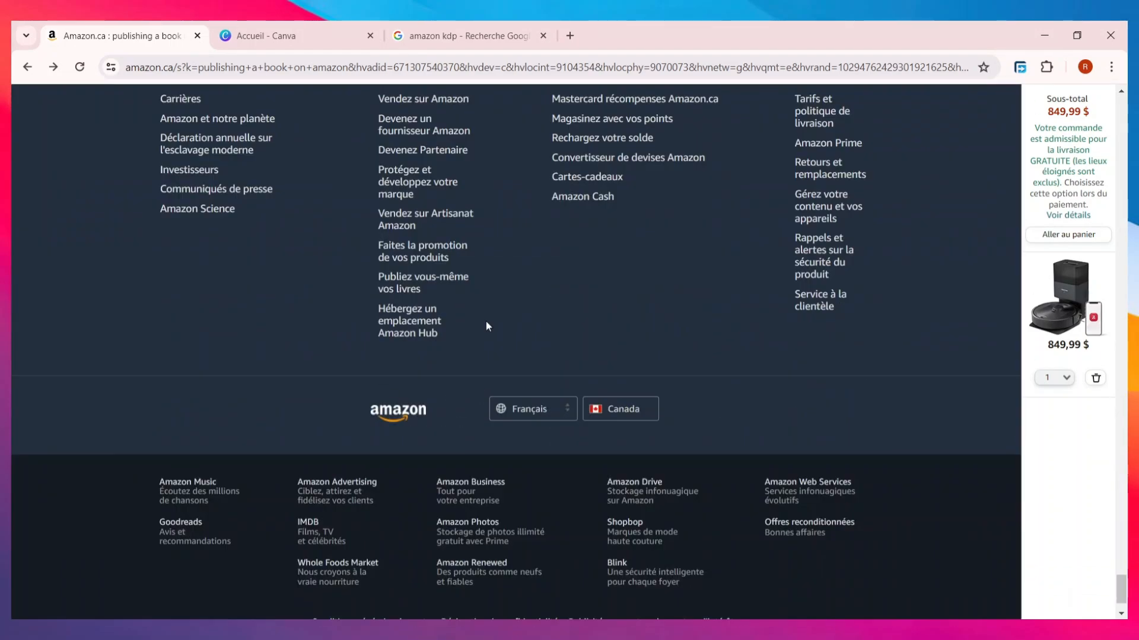
scroll(608, 321, up, 2)
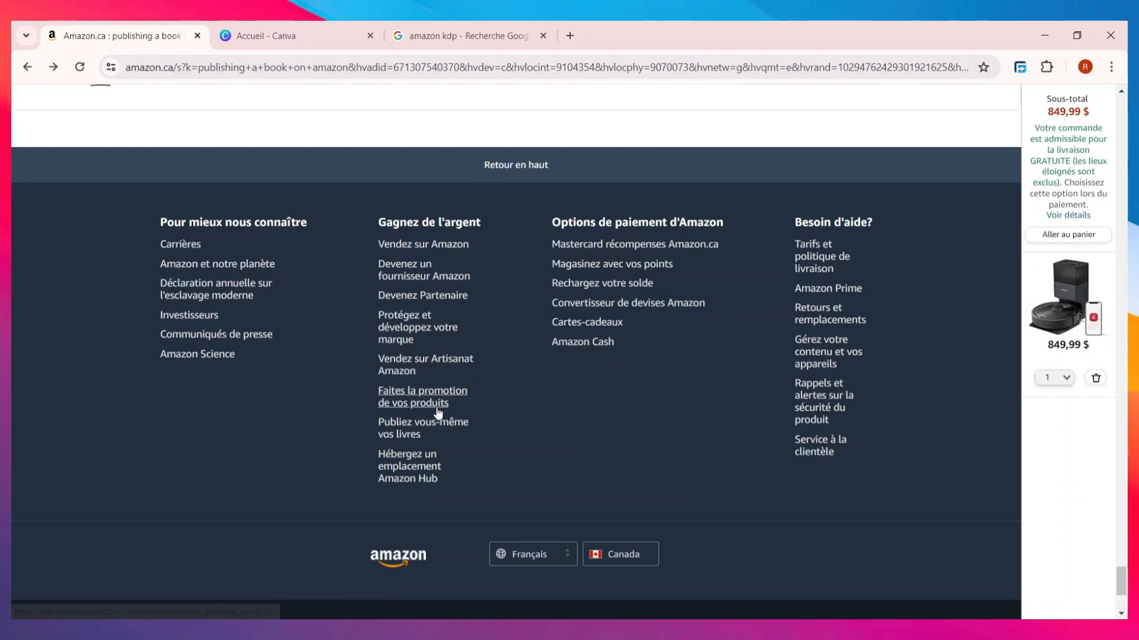
click(389, 437)
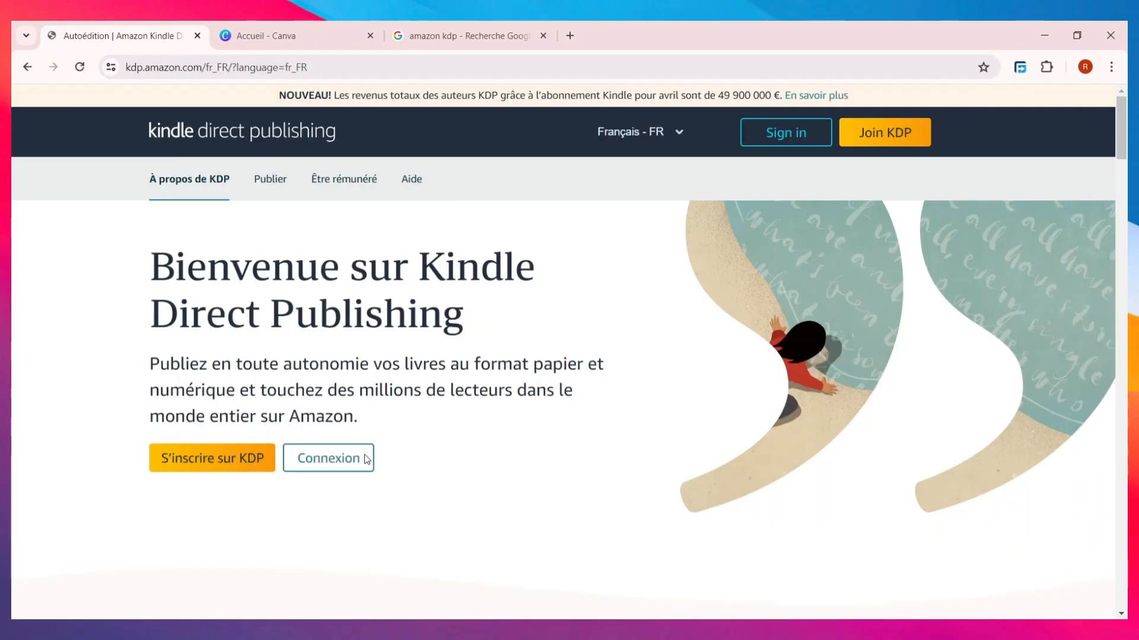
Read through the Kindle Direct Publishing welcome page, including the publishing benefits, book formats and royalty options.
scroll(421, 486, down, 15)
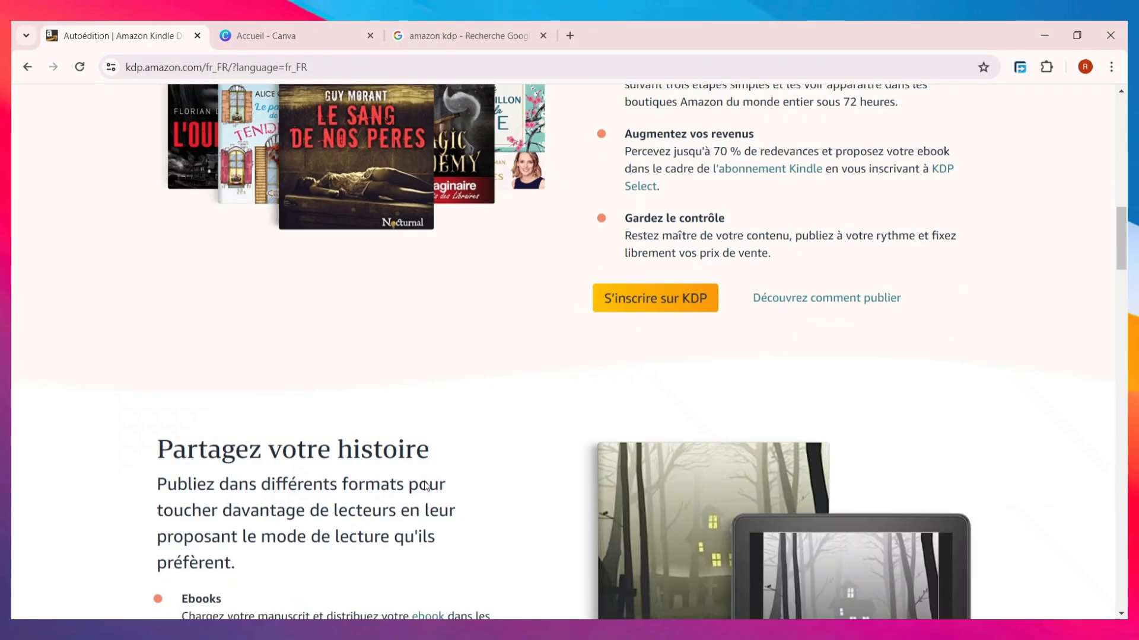
scroll(428, 482, up, 5)
scroll(436, 479, down, 10)
scroll(439, 477, down, 20)
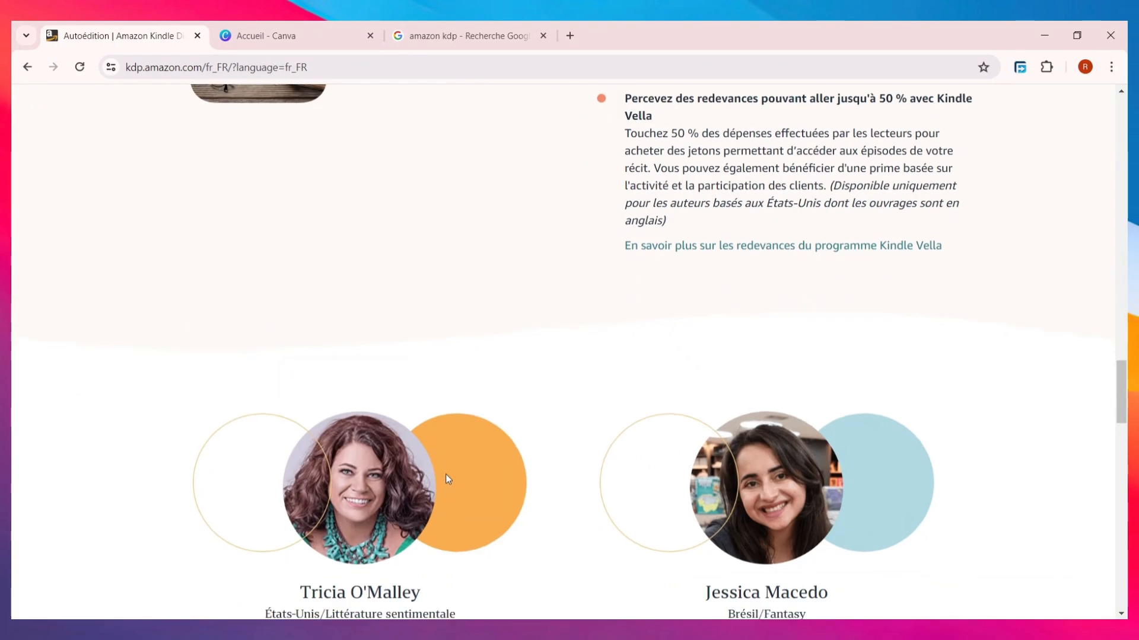
scroll(451, 470, up, 20)
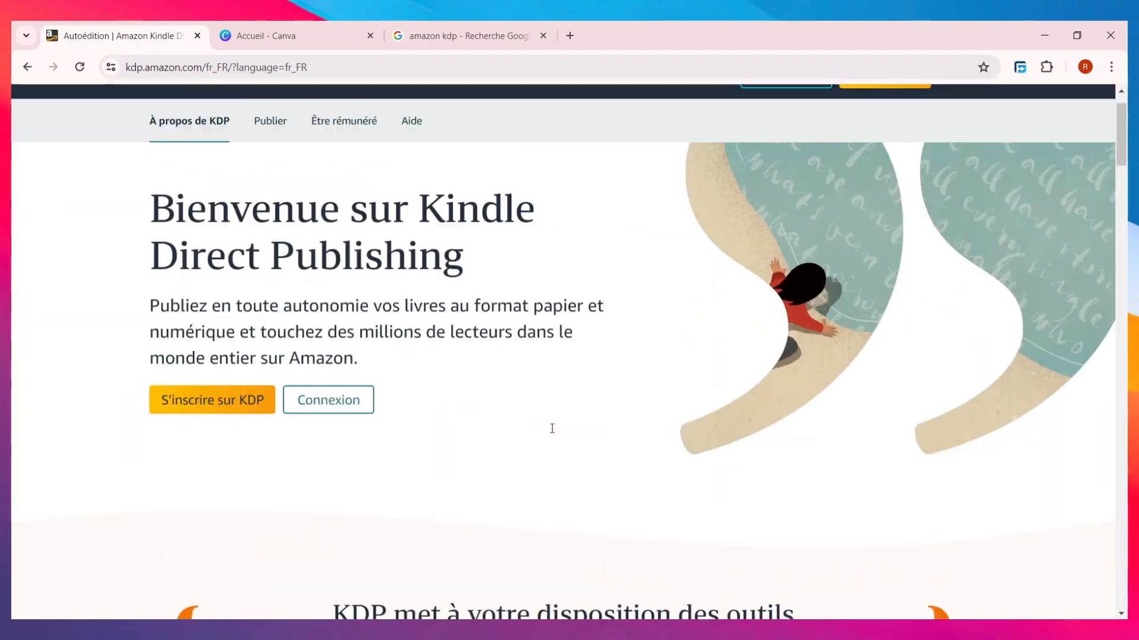
scroll(553, 410, down, 6)
scroll(558, 393, down, 5)
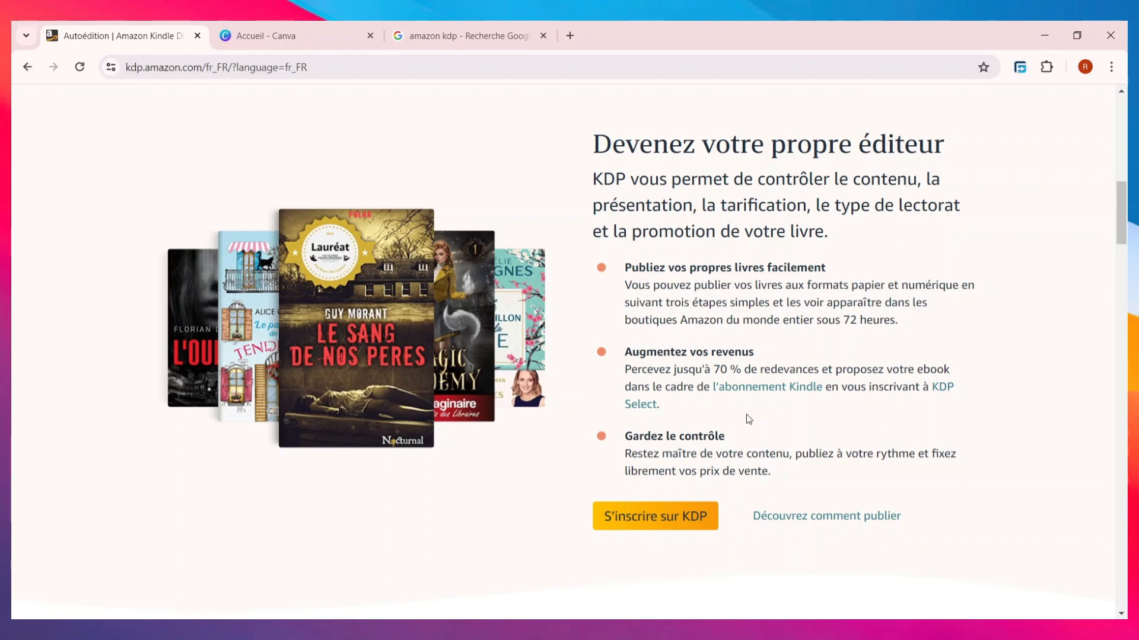
scroll(745, 428, down, 2)
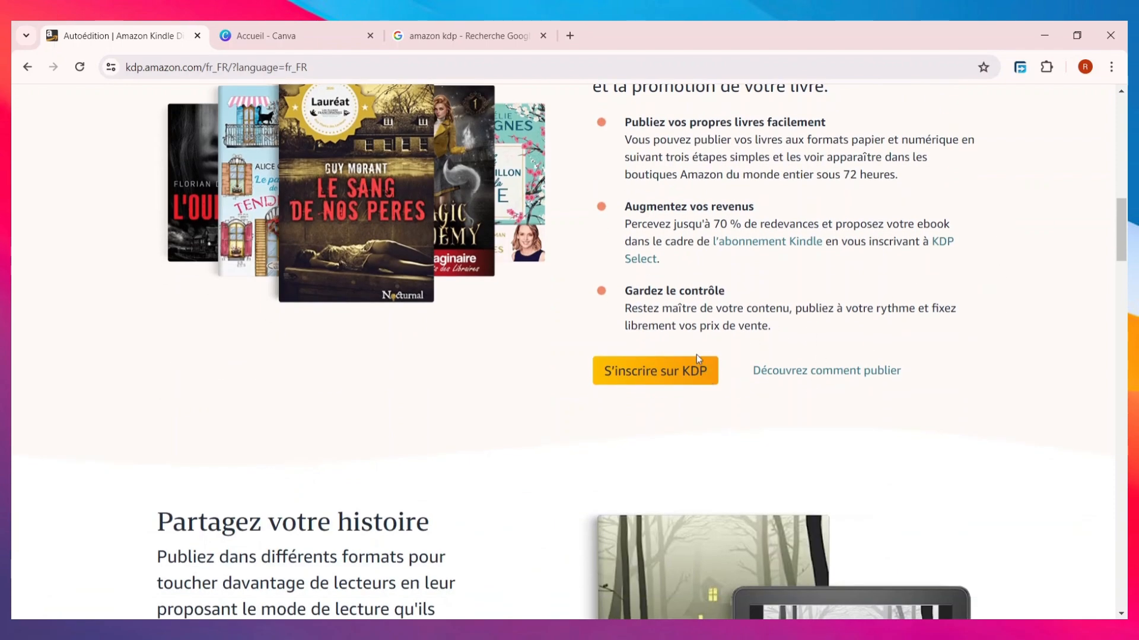
scroll(698, 359, down, 13)
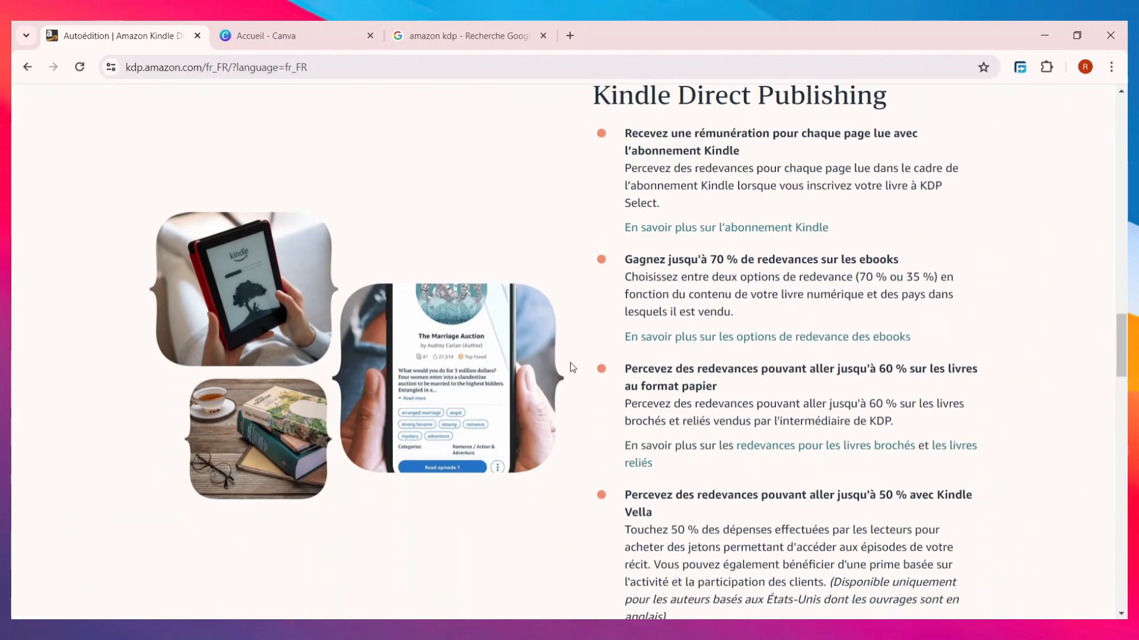
scroll(570, 368, down, 4)
scroll(818, 420, up, 2)
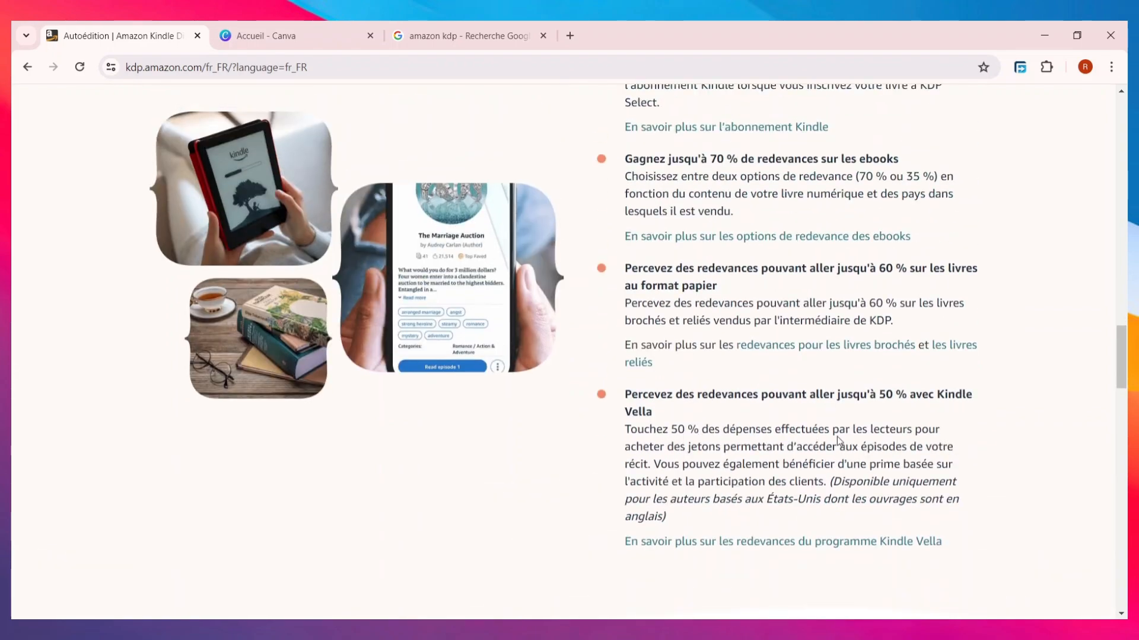
scroll(787, 439, up, 15)
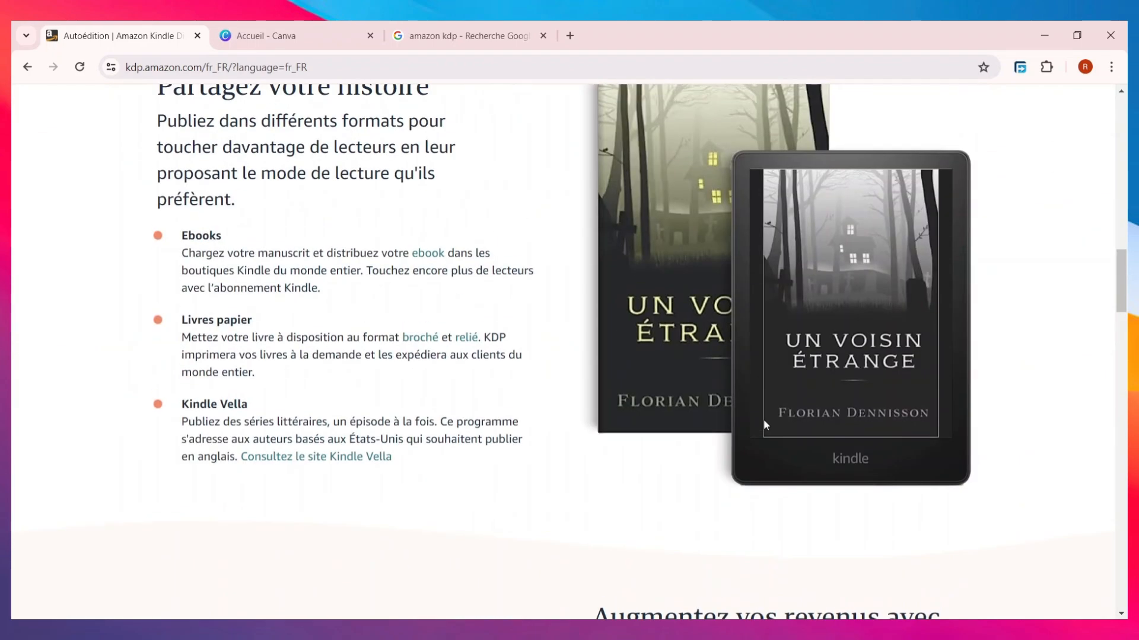
scroll(766, 414, up, 2)
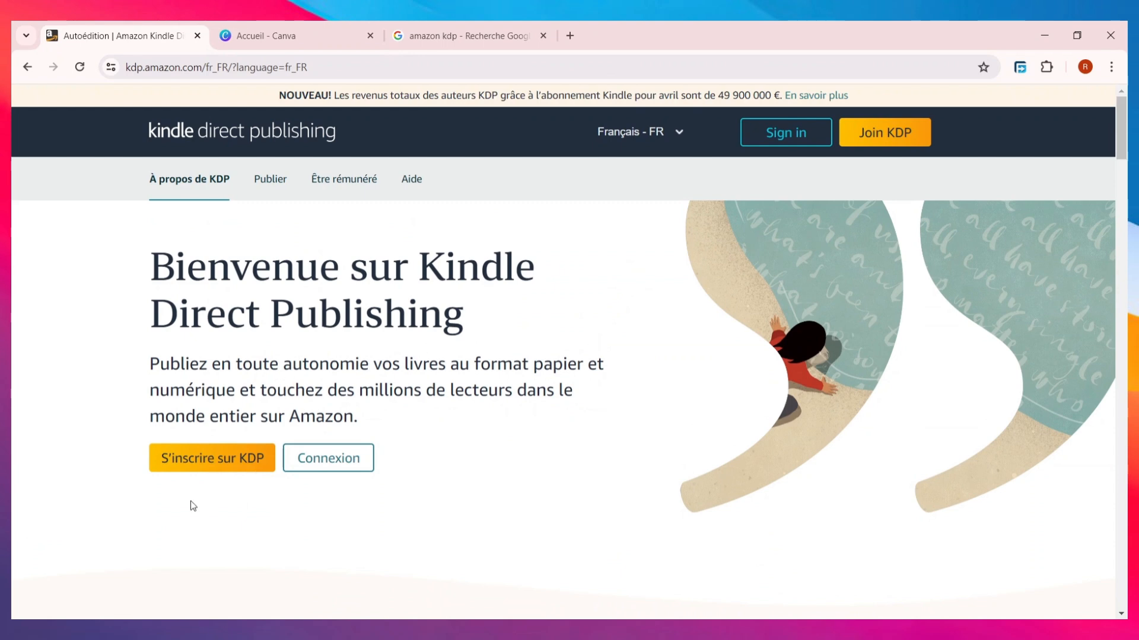
Open the KDP sign-up form and fill in the account holder's name and e-mail.
click(218, 460)
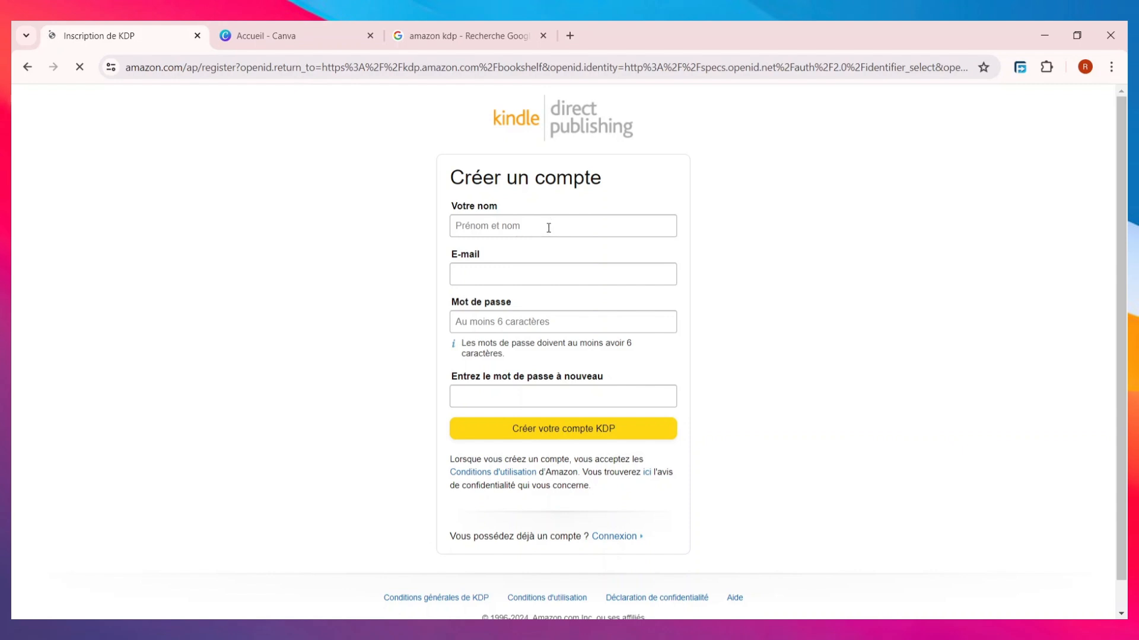
click(548, 228)
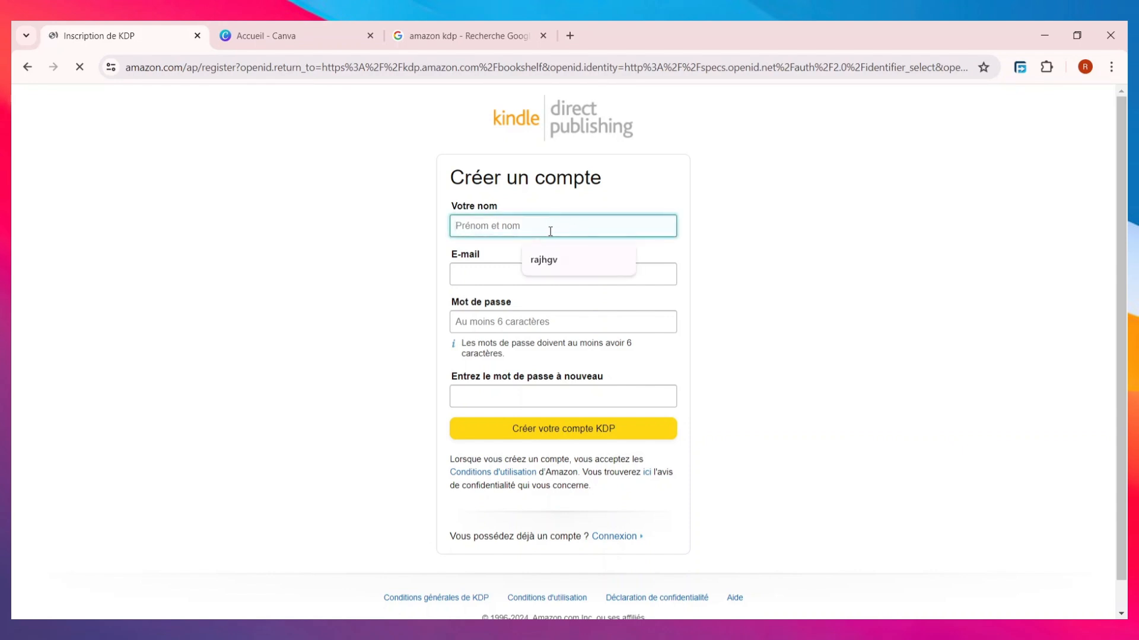
text(jane)
click(568, 273)
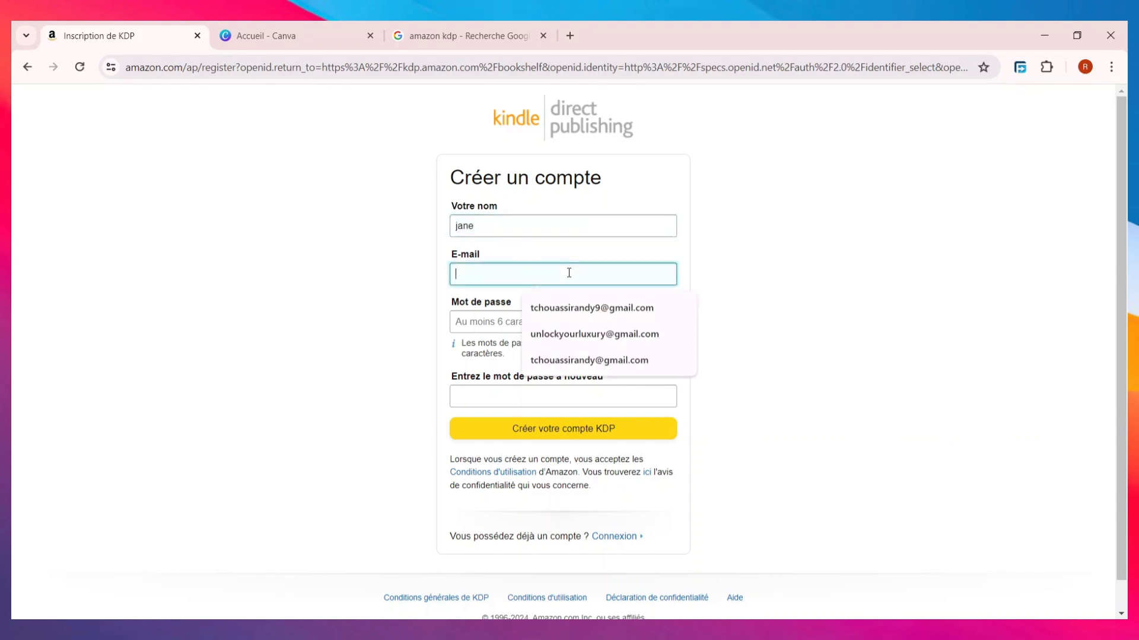
click(621, 308)
Fill both password fields with the browser's suggested secure password and submit the KDP account creation.
click(569, 320)
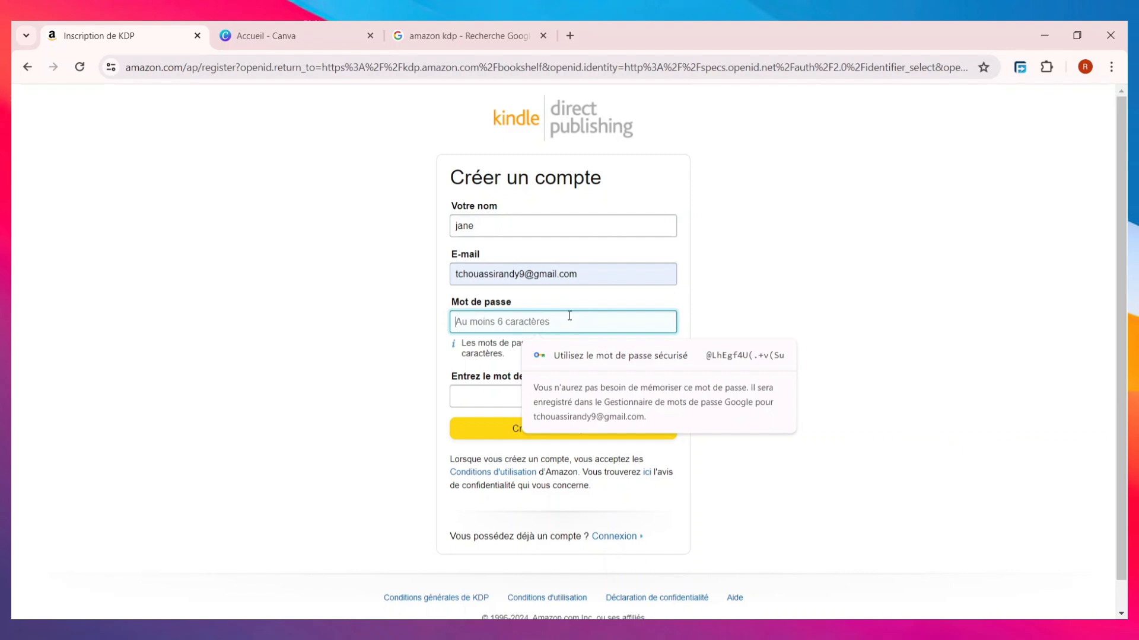
click(690, 349)
click(561, 438)
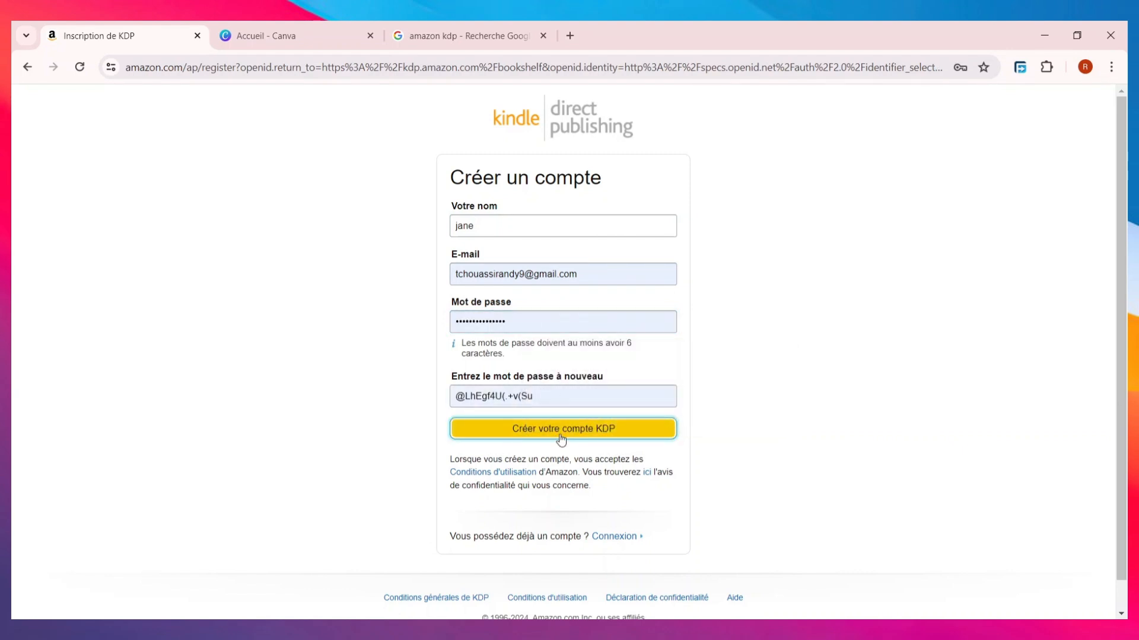
click(567, 439)
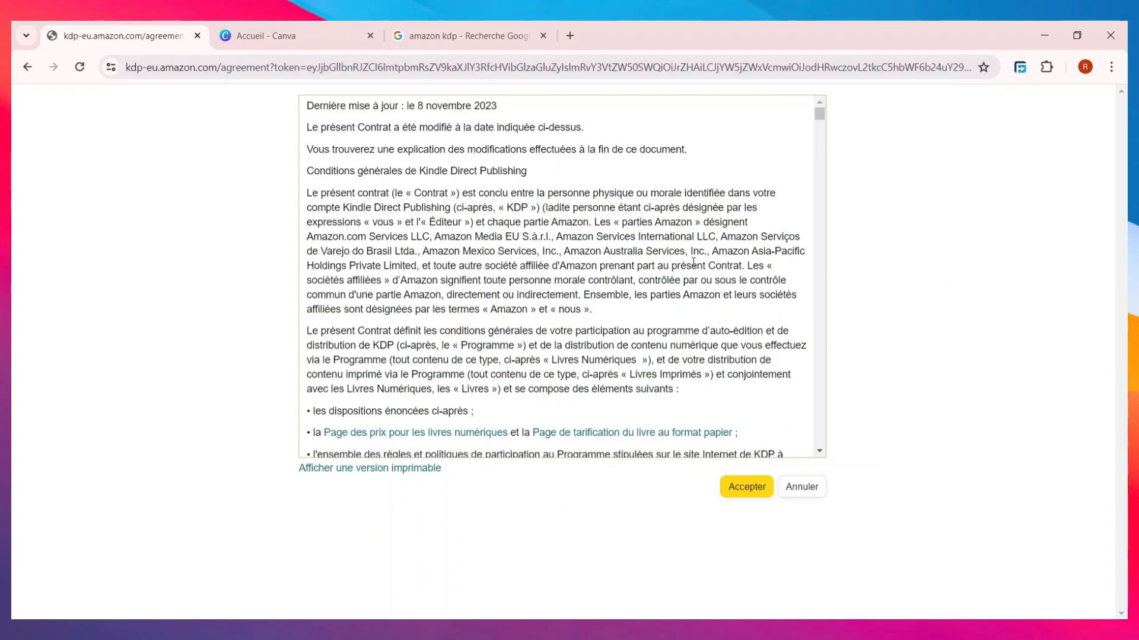
Skim the Kindle Direct Publishing terms and conditions and accept them.
scroll(694, 262, down, 20)
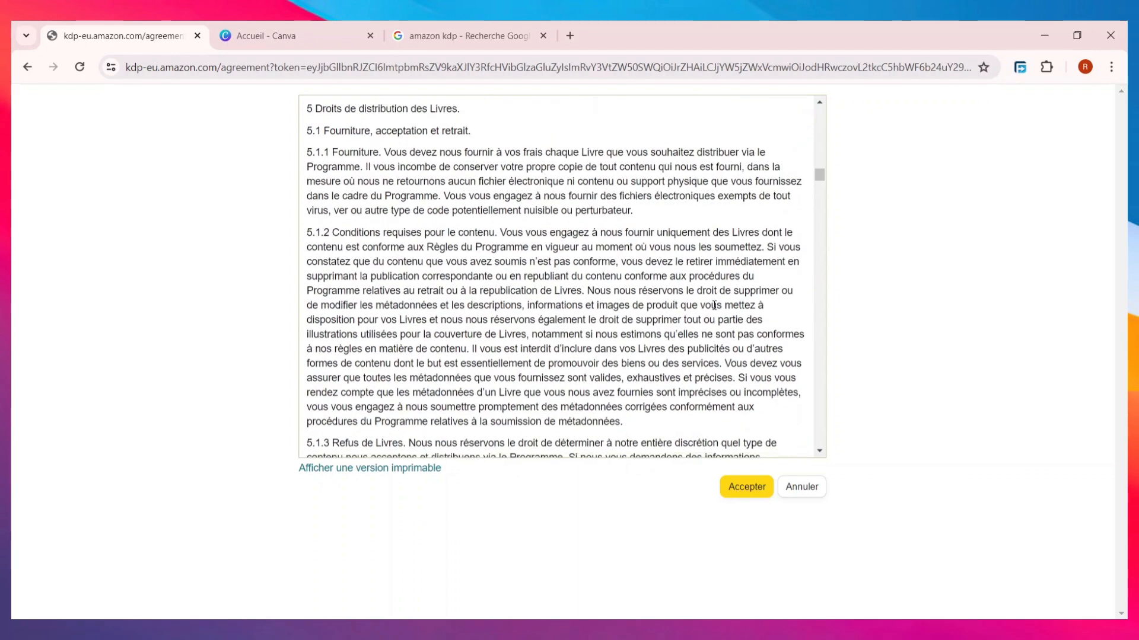
scroll(714, 305, down, 7)
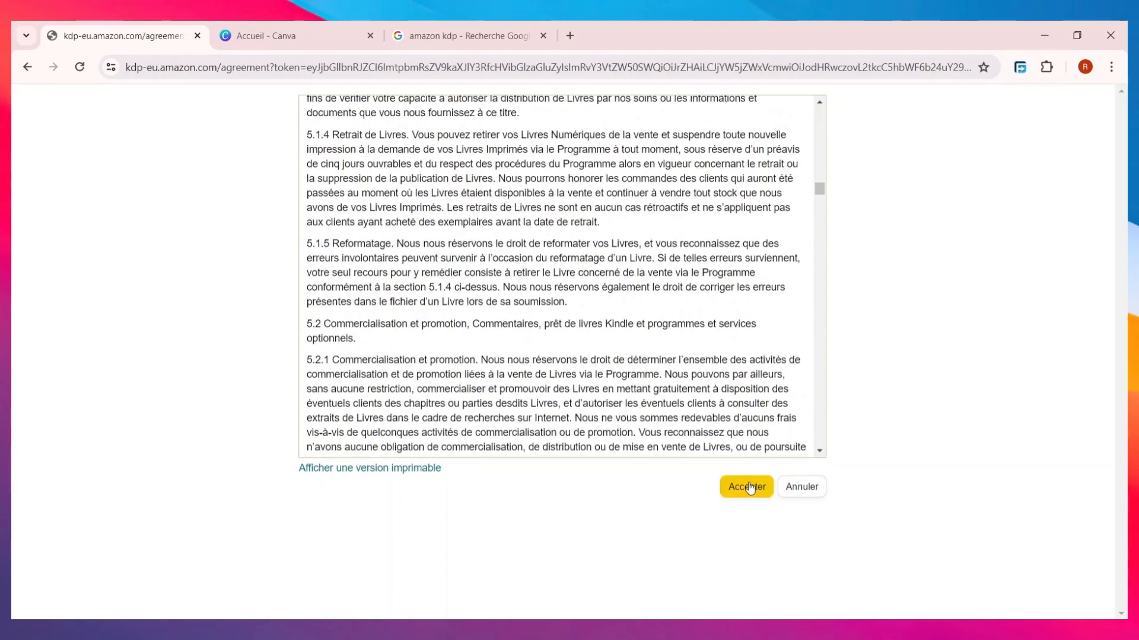
click(750, 489)
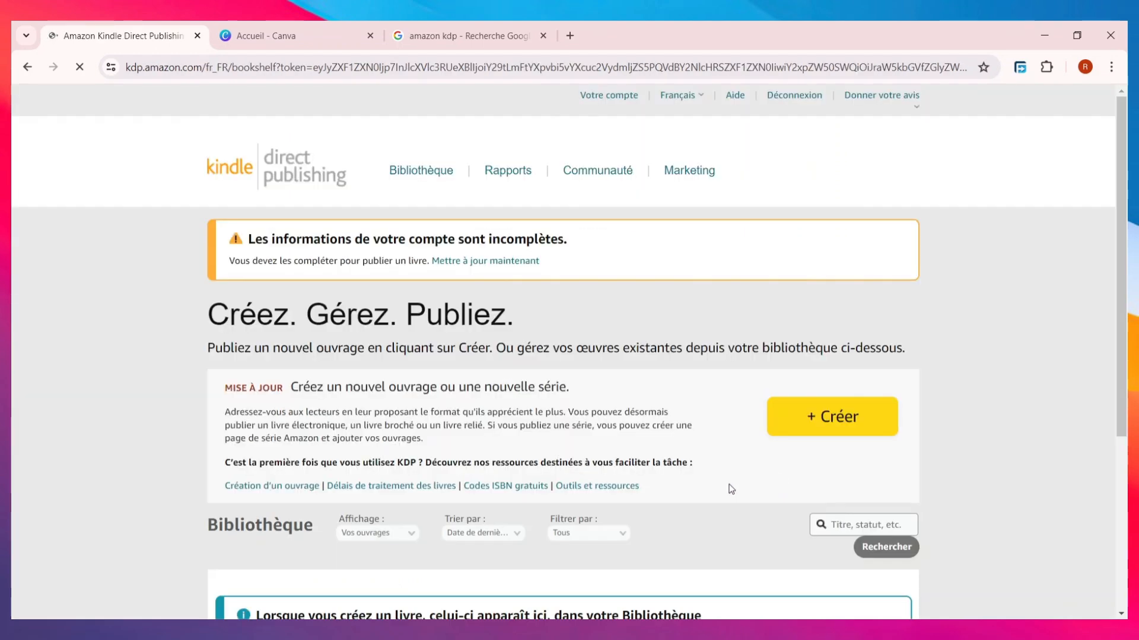
Look through the KDP bookshelf page, including the section for creating a new work, the help links and the library.
scroll(497, 399, down, 5)
scroll(497, 399, up, 5)
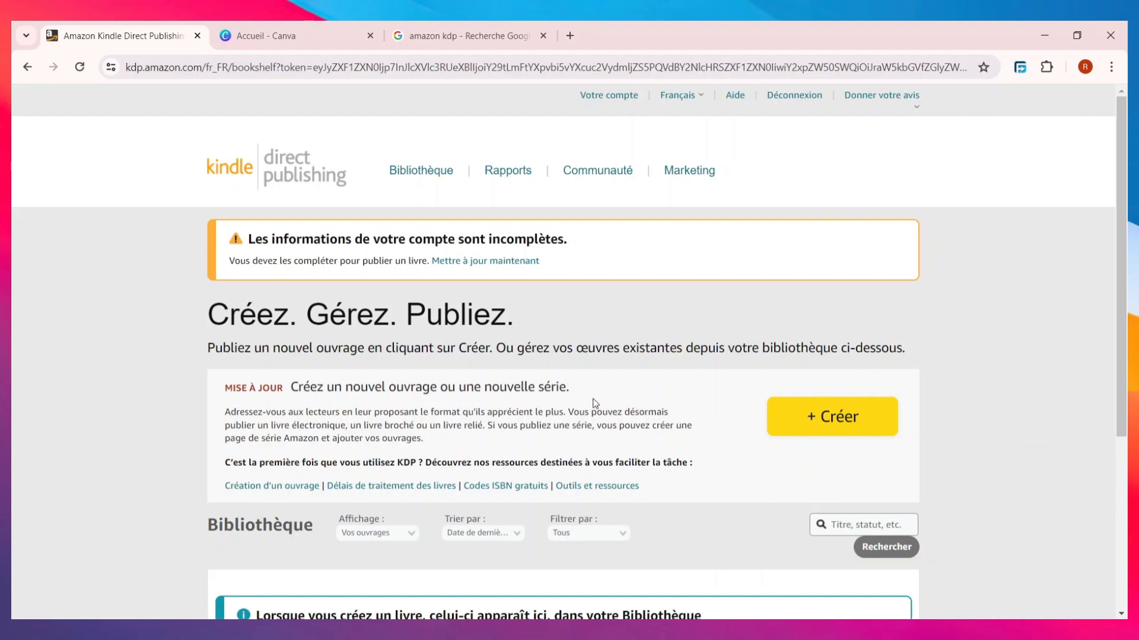
scroll(629, 387, down, 1)
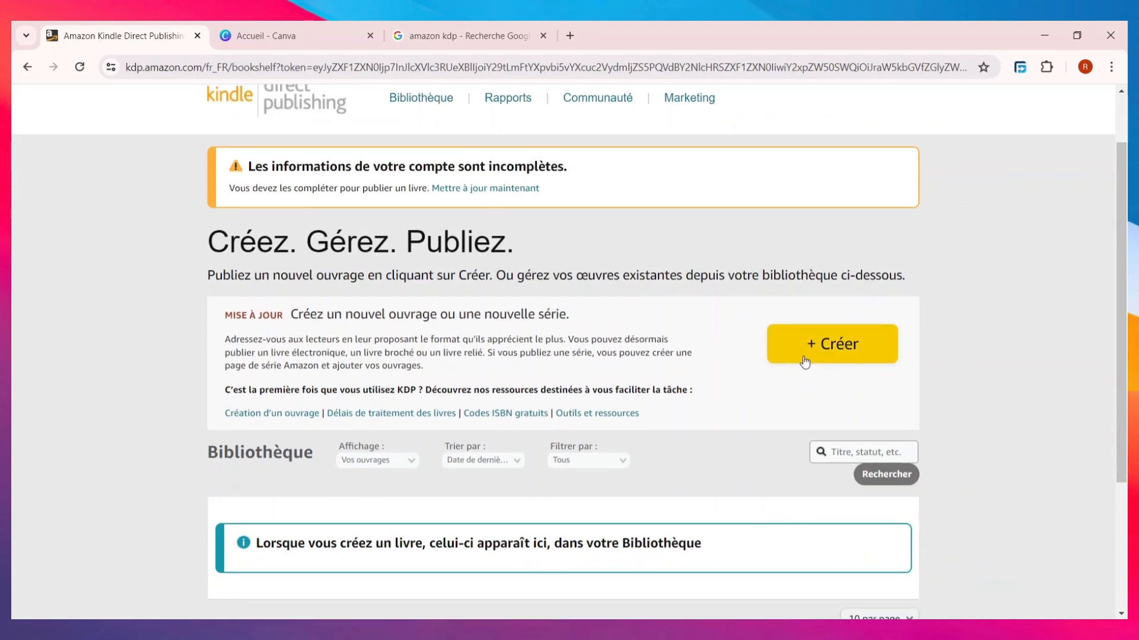
scroll(819, 361, down, 3)
scroll(548, 411, up, 4)
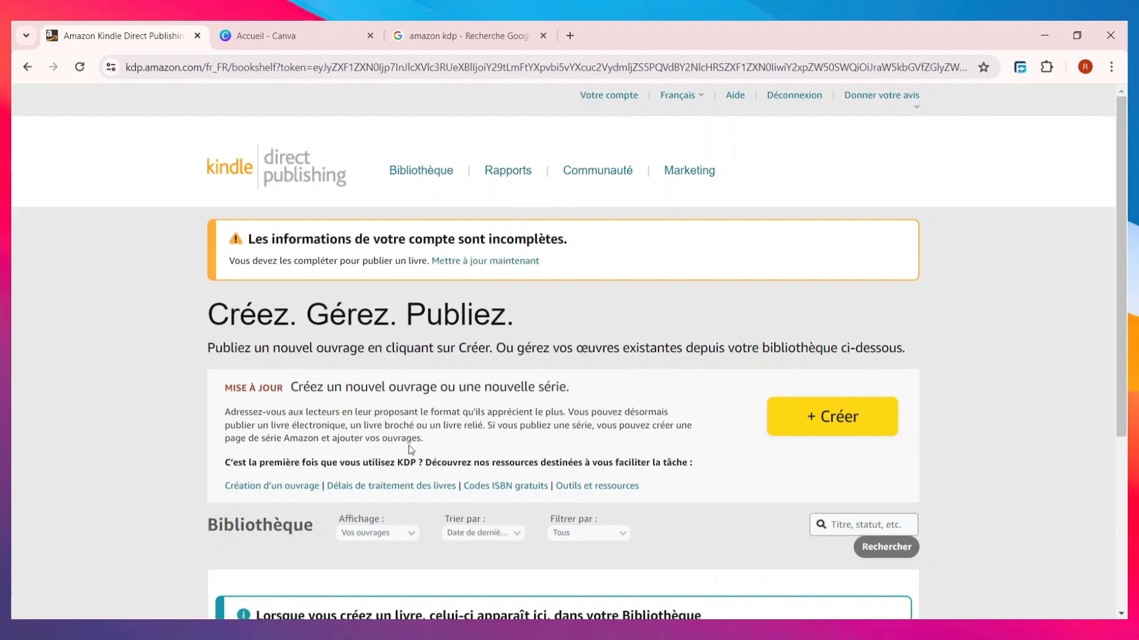
scroll(482, 433, down, 5)
scroll(482, 435, up, 4)
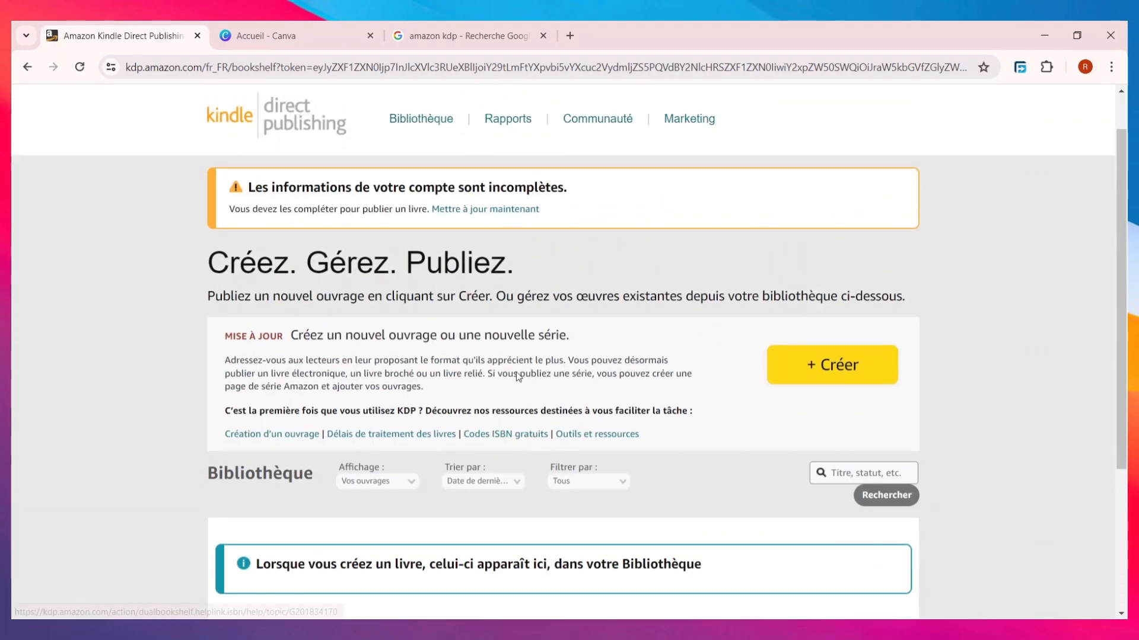
Close the "amazon kdp" Google search tab, switch to Canva and look over the recent designs.
click(508, 31)
click(542, 37)
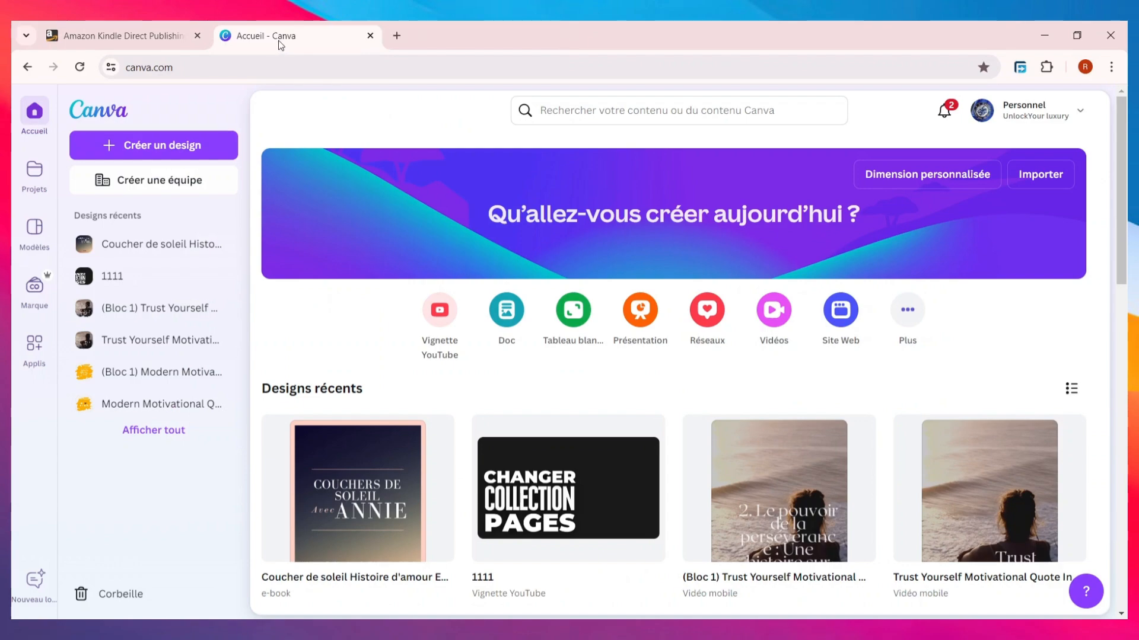
scroll(437, 392, down, 10)
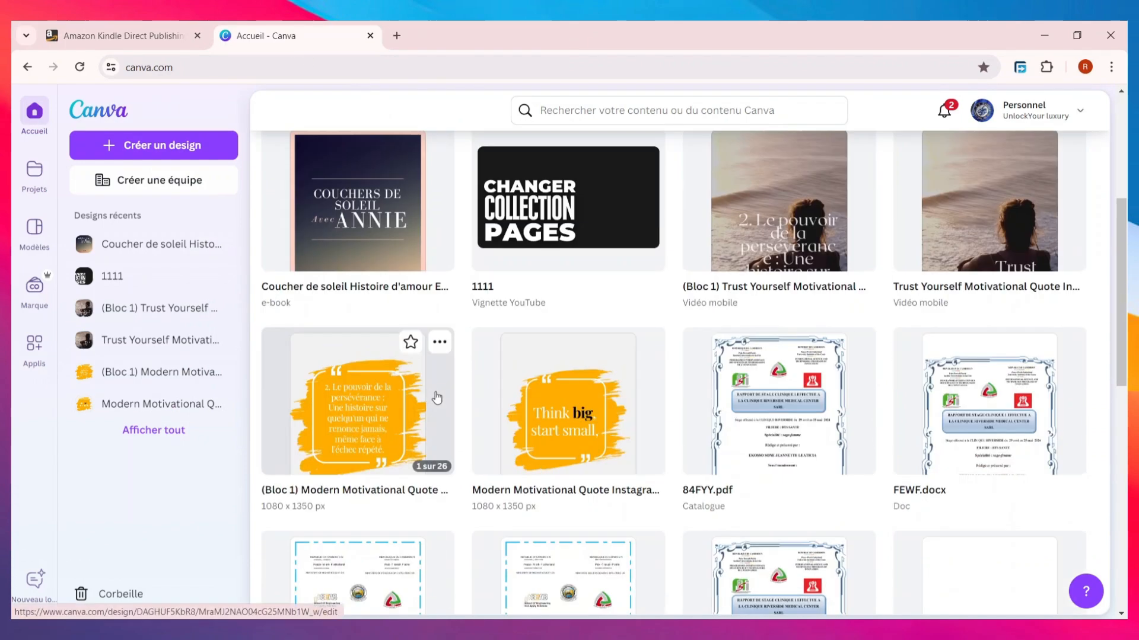
scroll(437, 400, up, 10)
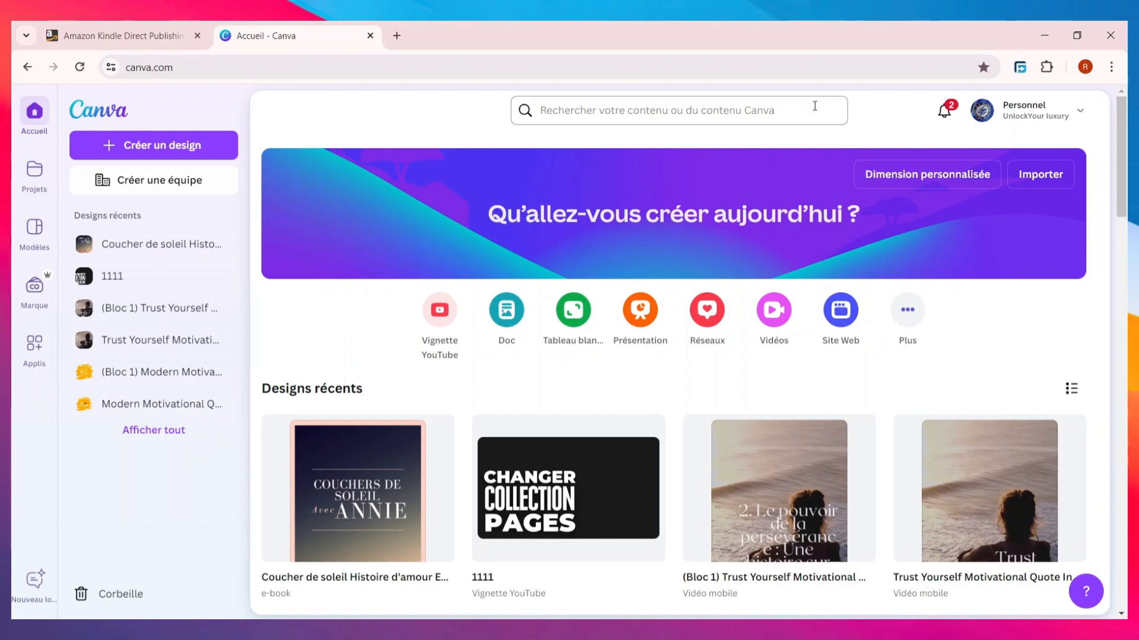
Search the Canva templates for "livre kindle".
click(670, 111)
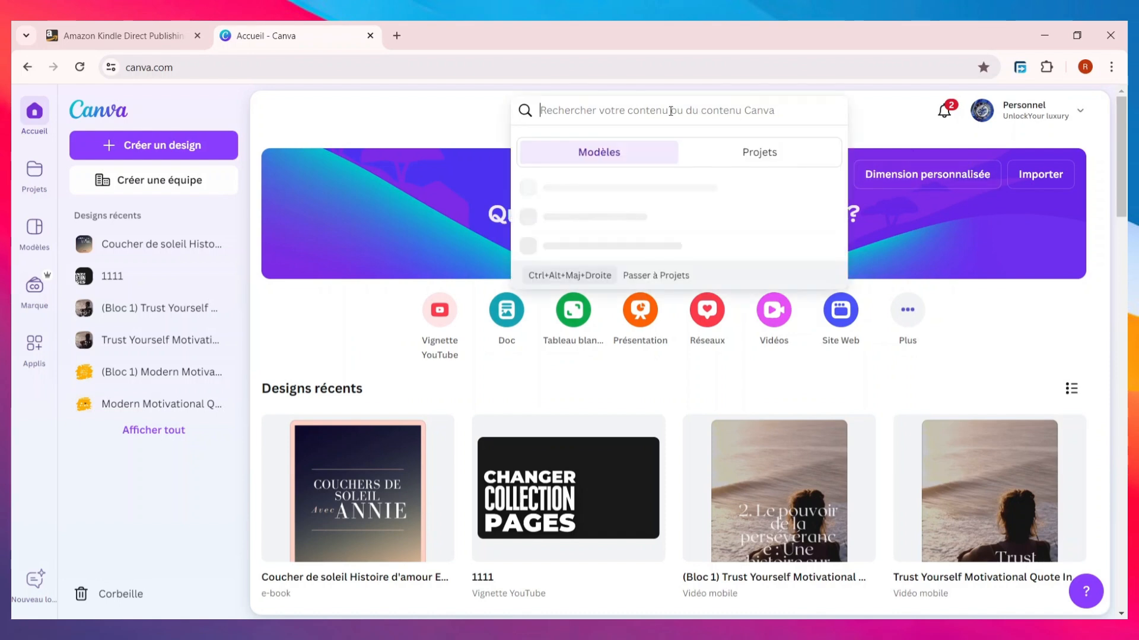
text(livre kim)
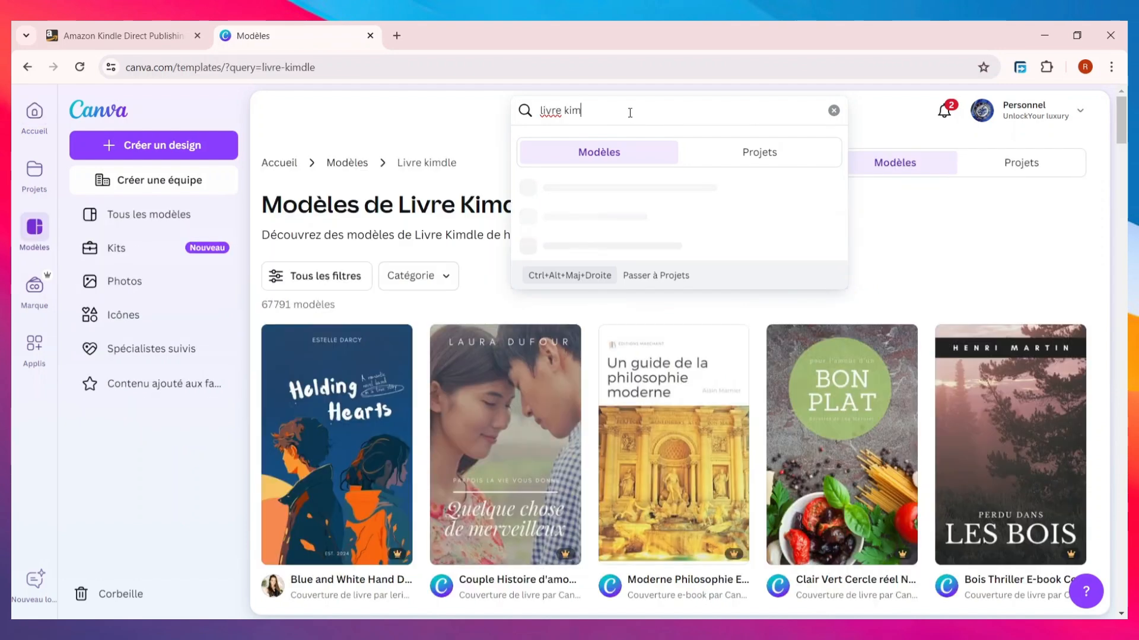
key(BackSpace)
text(ndle)
key(Return)
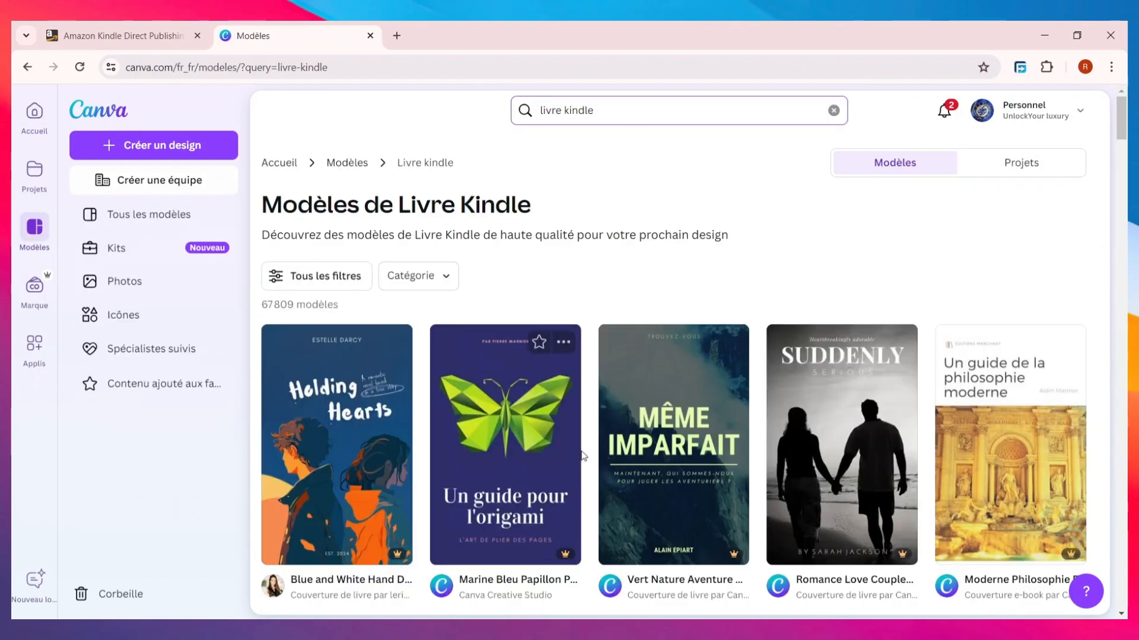
Browse the Kindle book templates, comparing their cover designs to find one suitable for an e-book.
scroll(583, 456, down, 6)
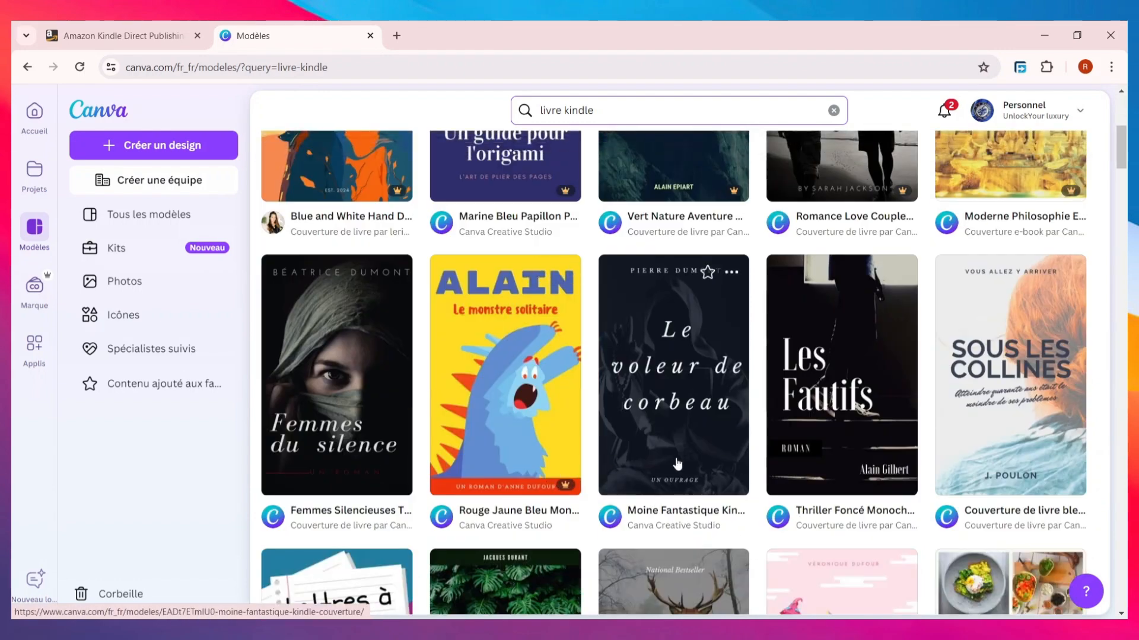
scroll(678, 464, down, 8)
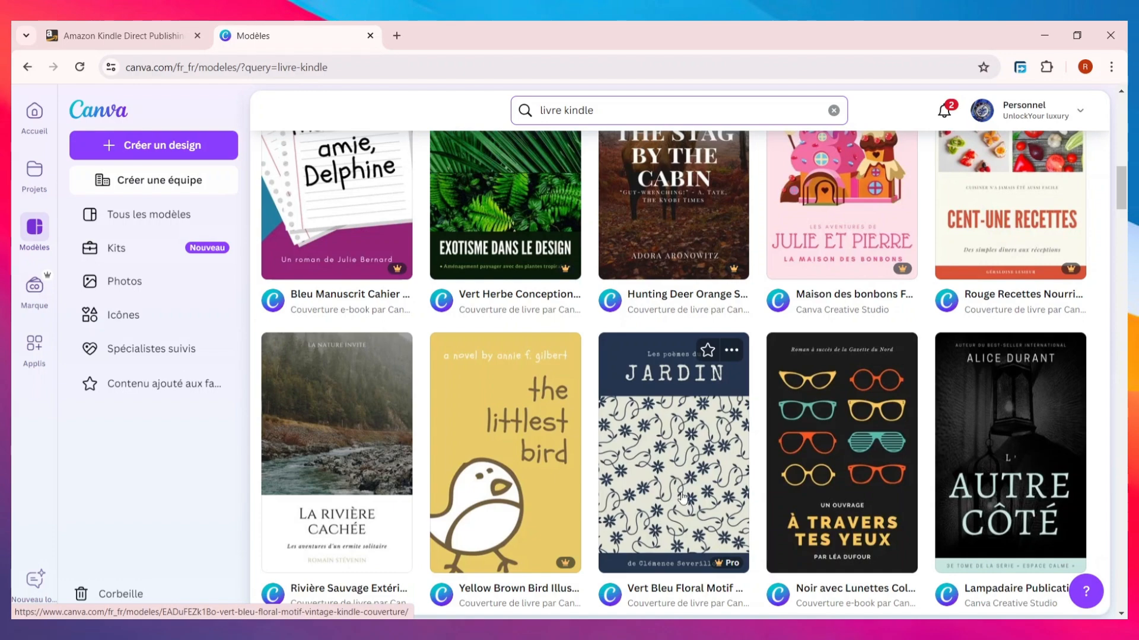
scroll(667, 495, up, 7)
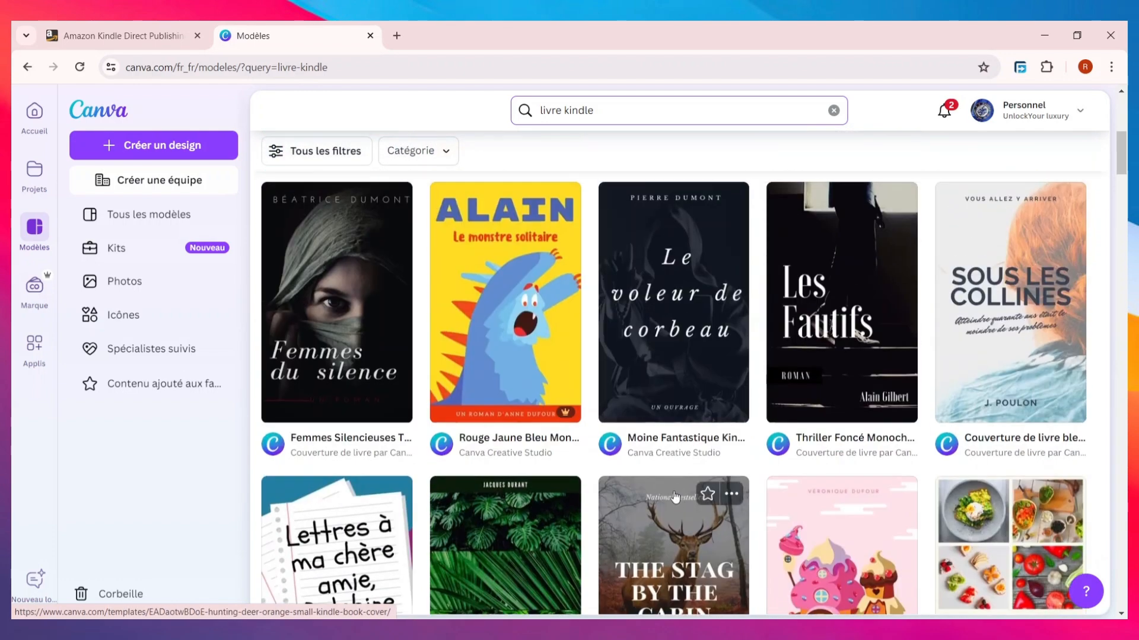
scroll(680, 508, up, 5)
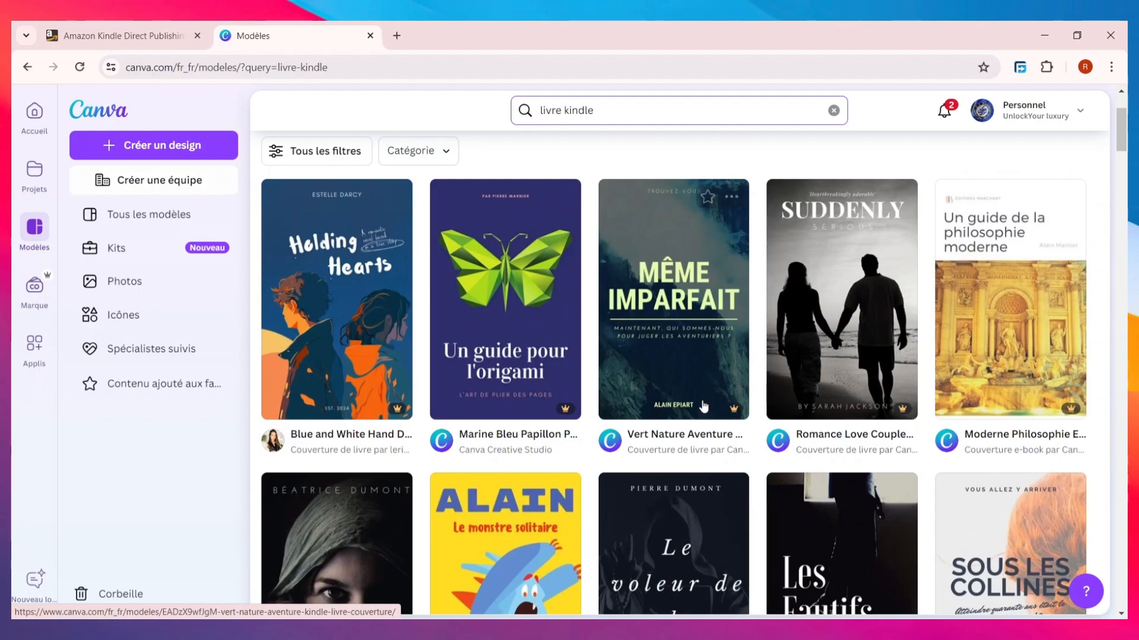
scroll(693, 412, down, 5)
scroll(694, 412, up, 5)
scroll(688, 421, down, 18)
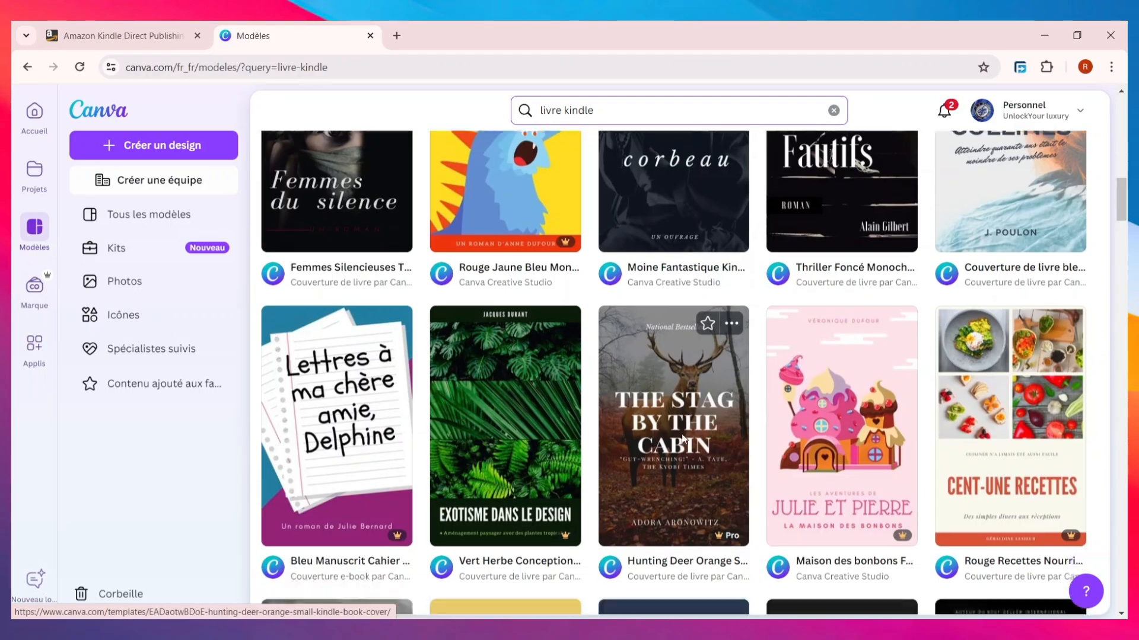
scroll(685, 428, up, 4)
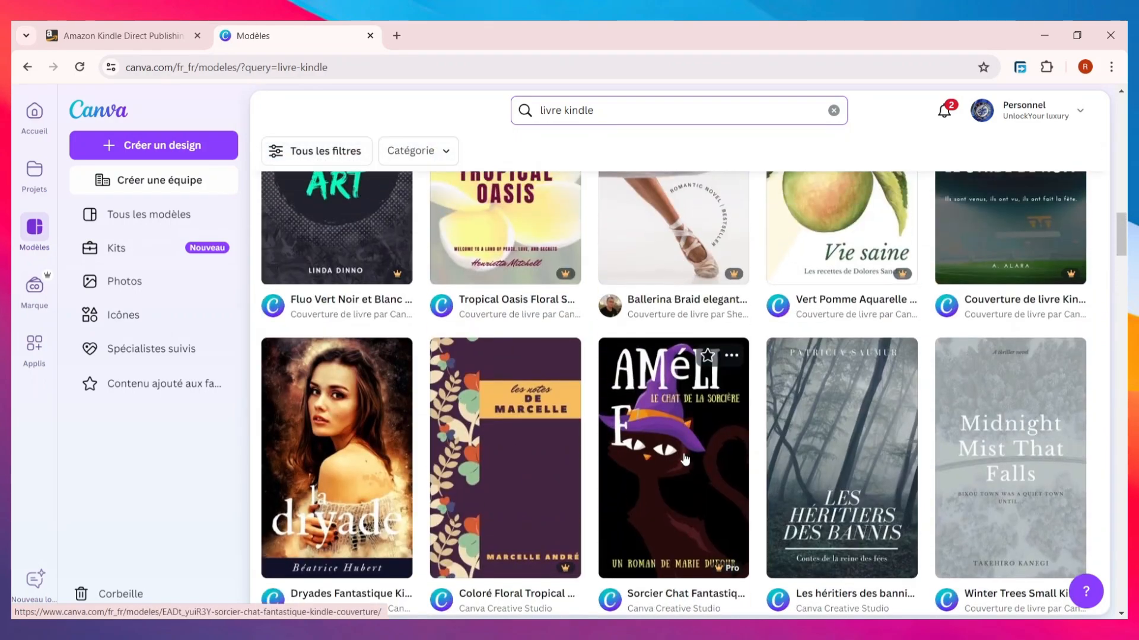
scroll(685, 459, up, 5)
scroll(888, 380, down, 8)
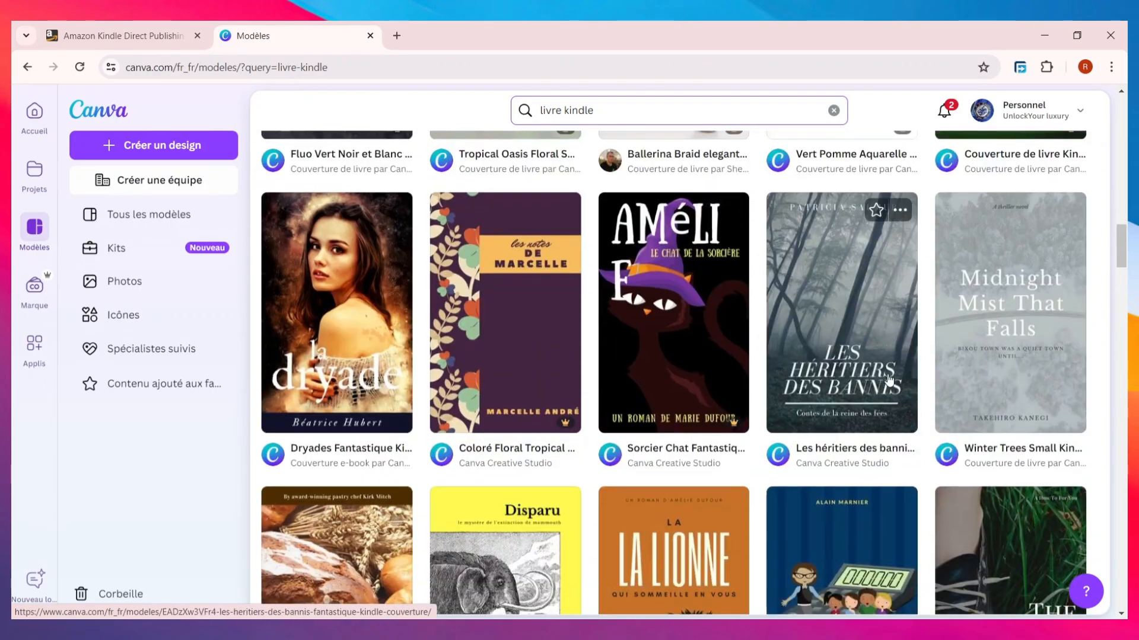
scroll(855, 416, up, 2)
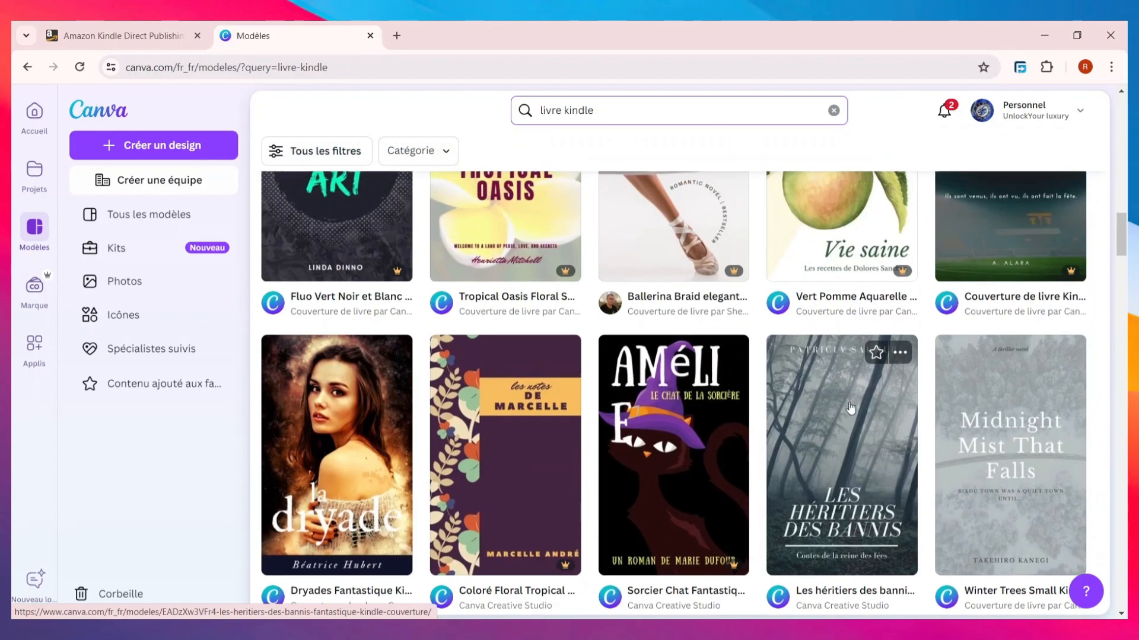
scroll(975, 349, down, 15)
scroll(975, 349, up, 2)
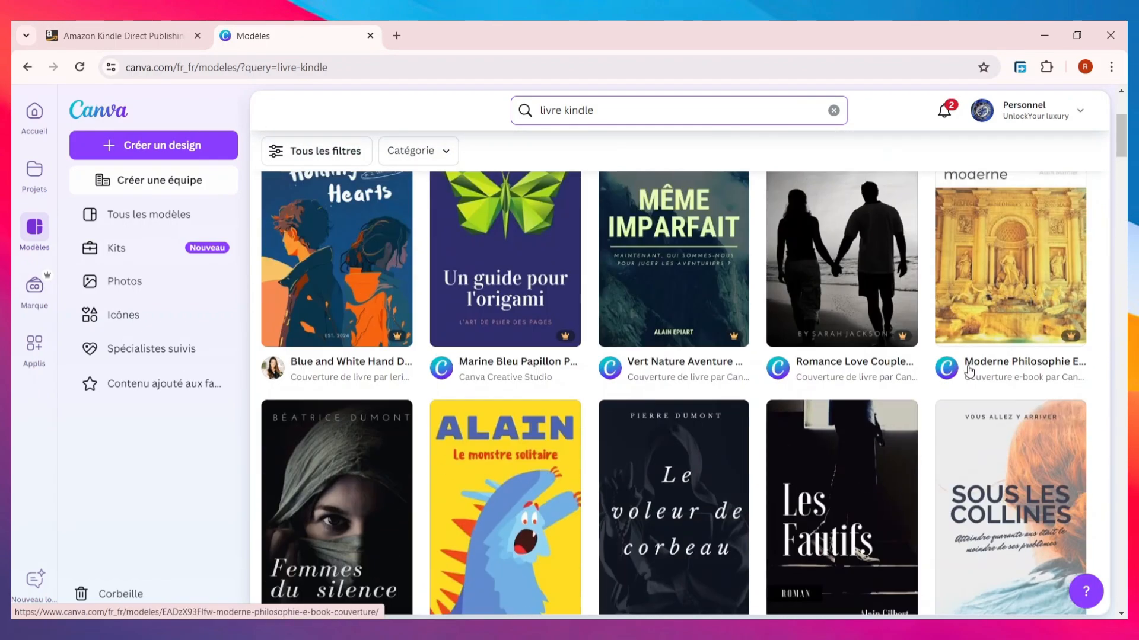
scroll(1010, 341, down, 4)
scroll(1010, 341, up, 5)
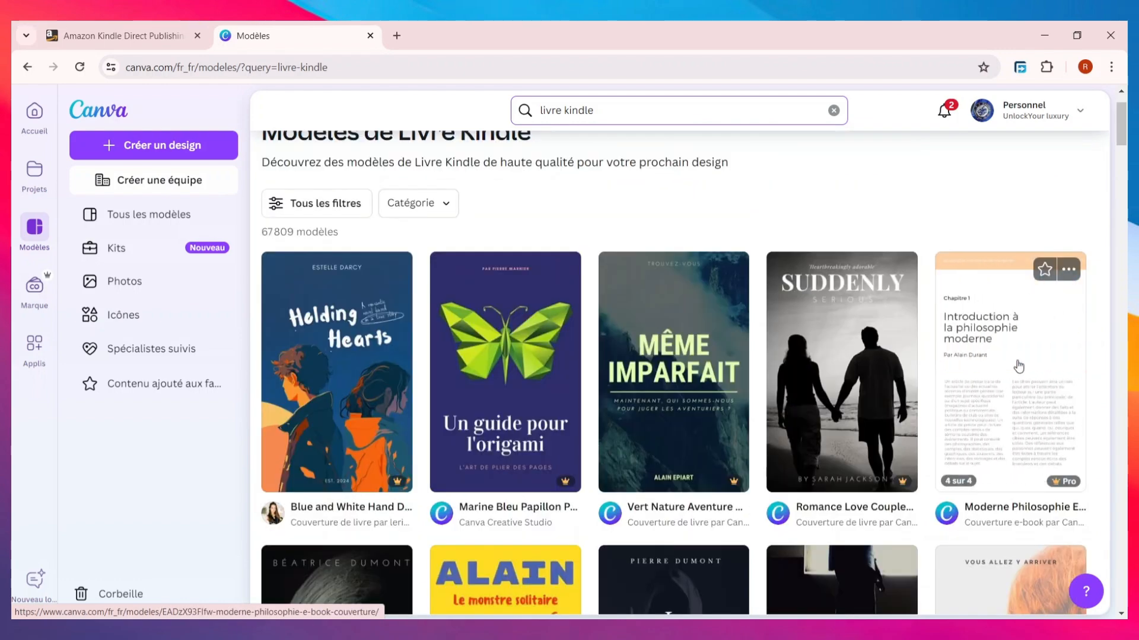
Open the "Moderne Philosophie E-book Couverture" template and preview its chapter and table of contents pages.
click(1018, 365)
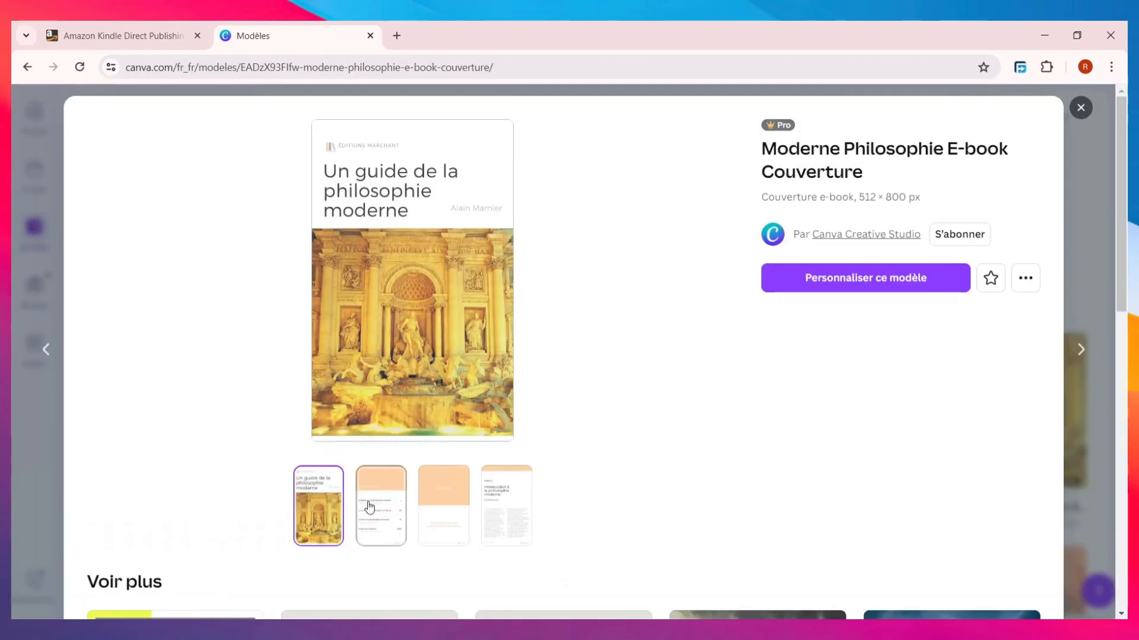
click(383, 515)
click(469, 498)
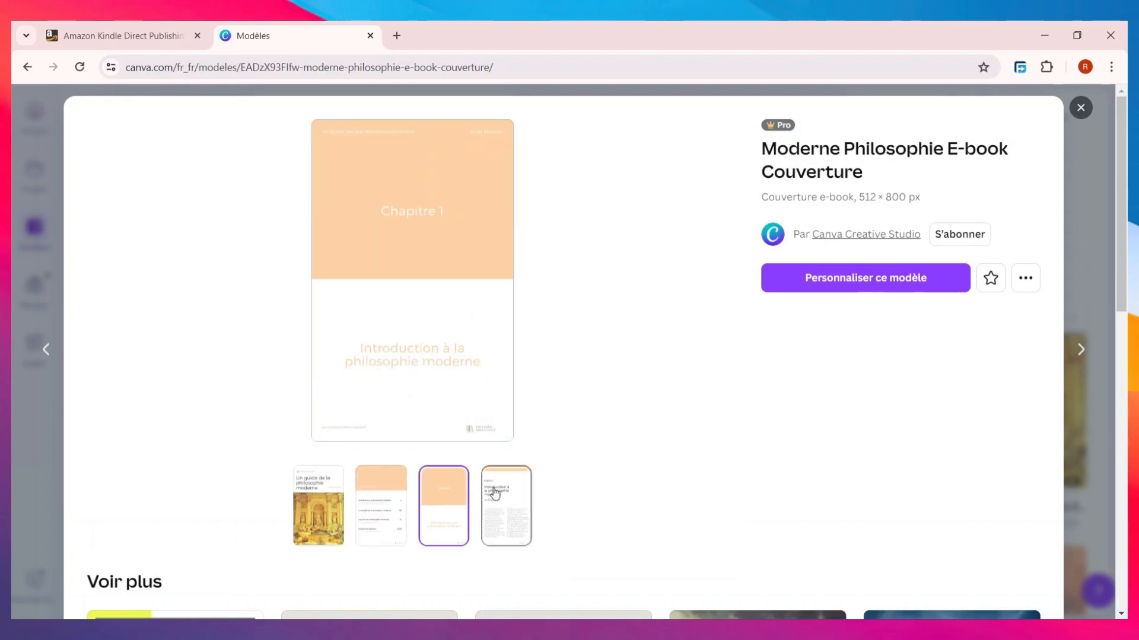
click(377, 500)
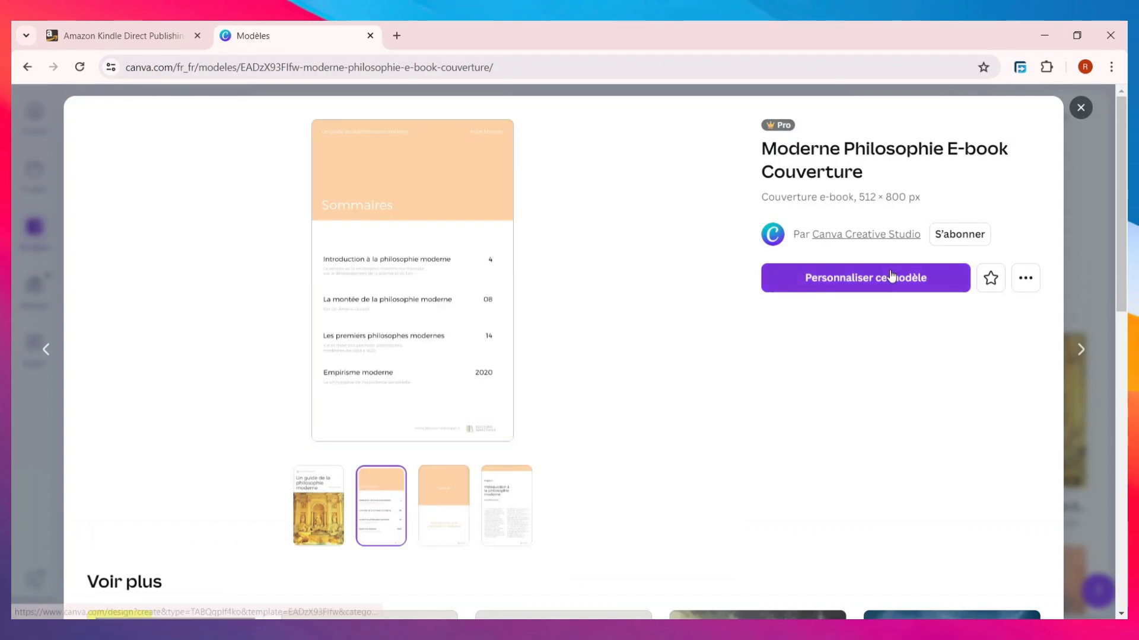
Open the philosophy e-book template for customization and look through its pages in the editor.
click(898, 279)
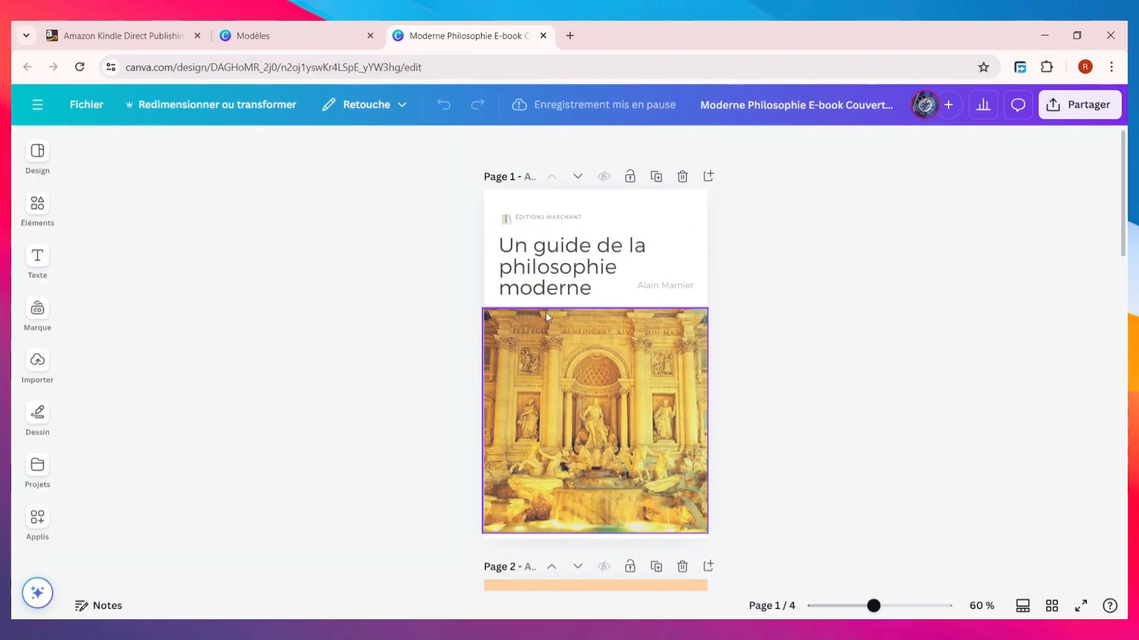
scroll(520, 321, down, 6)
scroll(525, 330, up, 6)
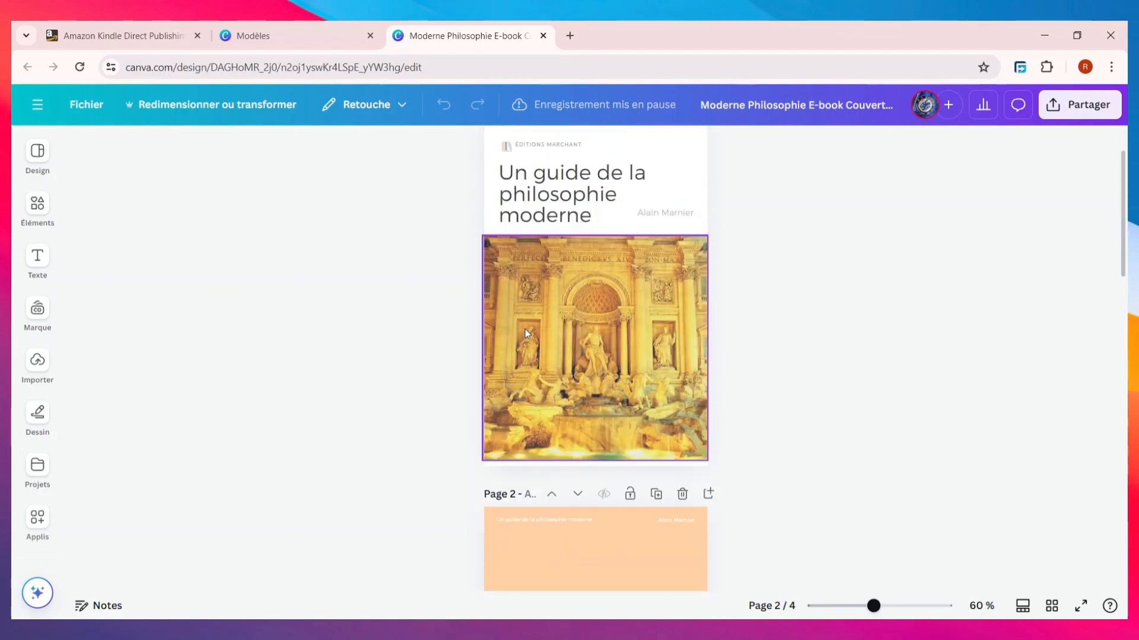
scroll(527, 331, down, 6)
scroll(537, 337, up, 6)
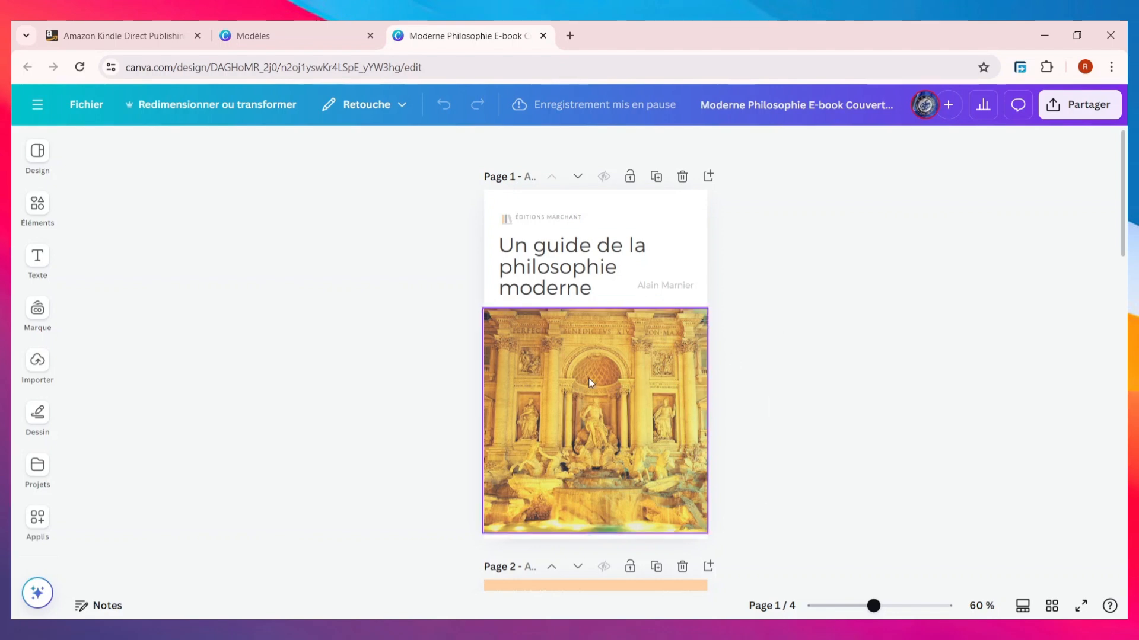
Replace the cover title on page 1 with "De l'autre cote de la mer".
scroll(669, 319, down, 5)
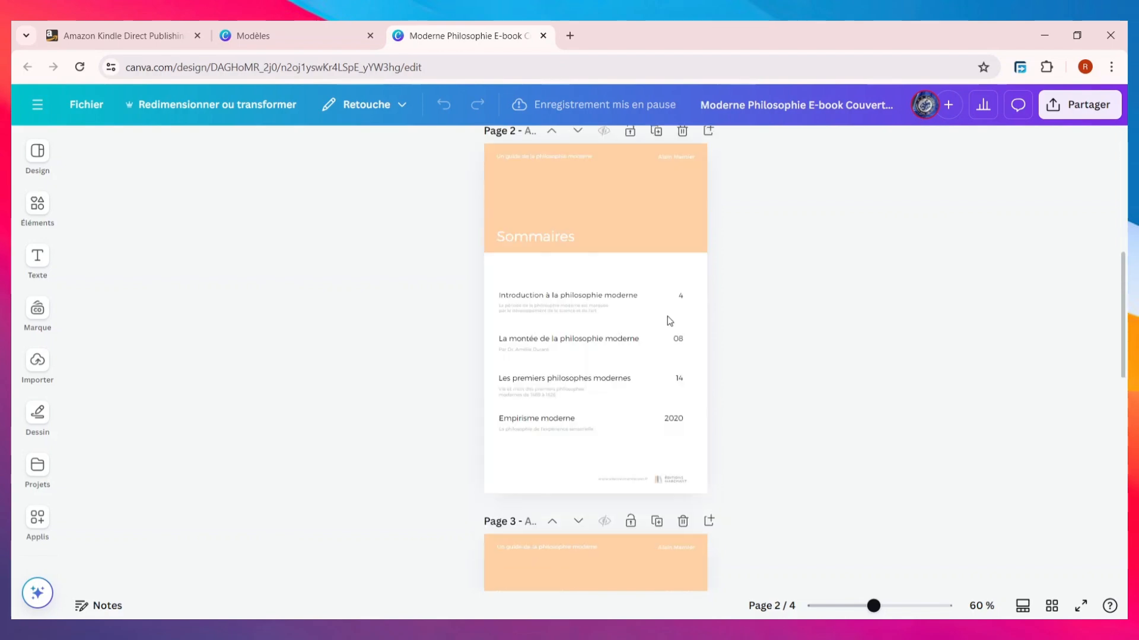
scroll(669, 319, up, 5)
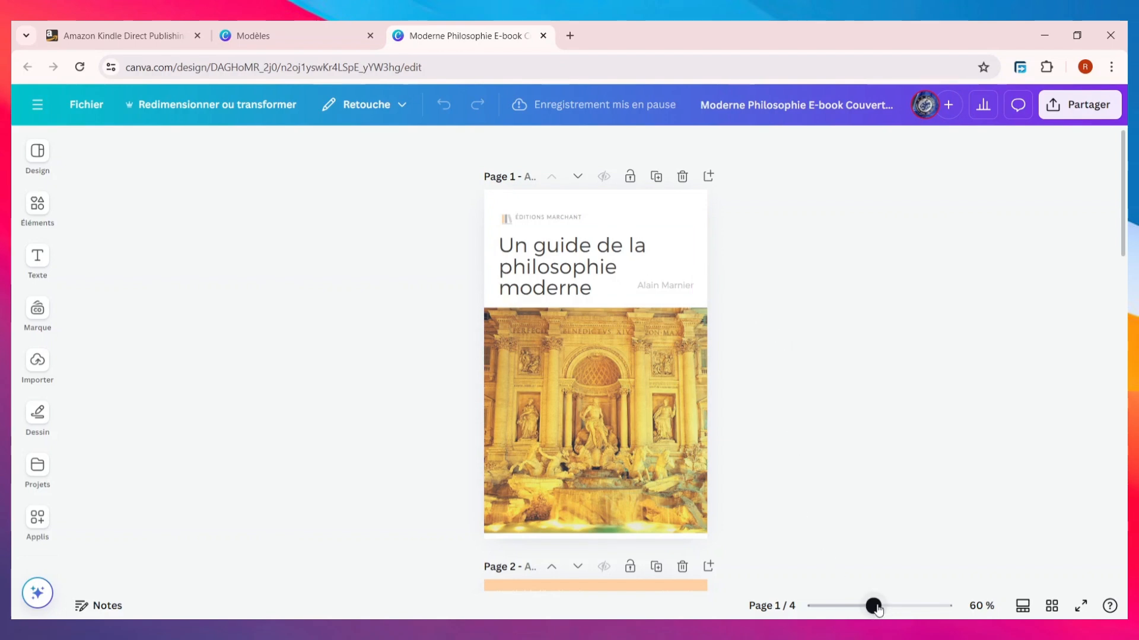
drag(877, 609, 885, 611)
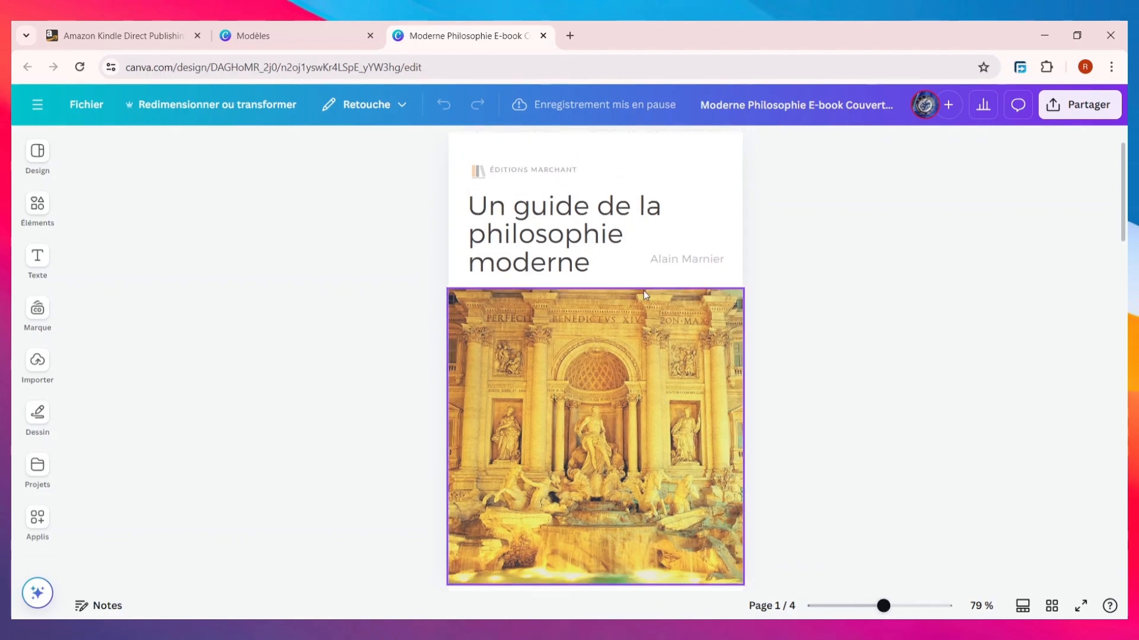
click(519, 224)
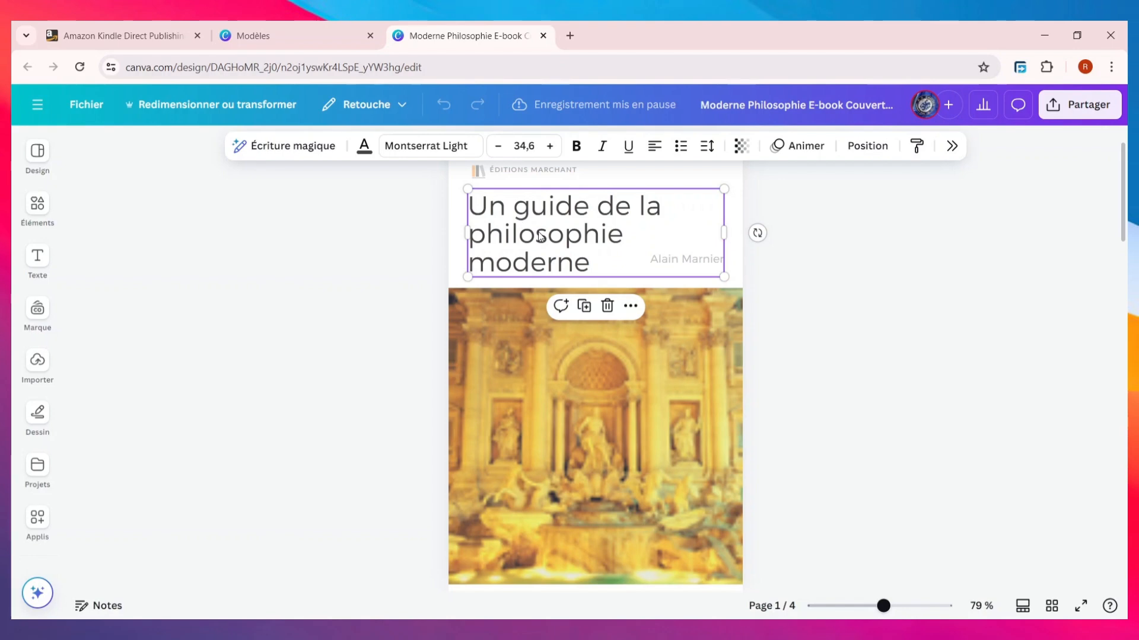
double_click(539, 235)
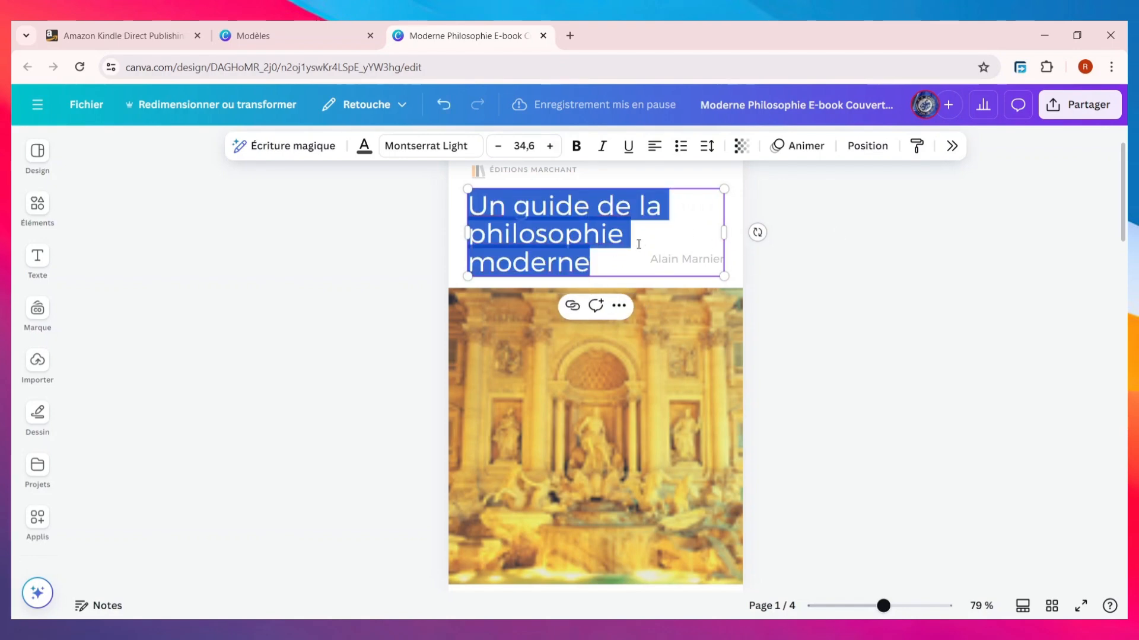
text(de la mer)
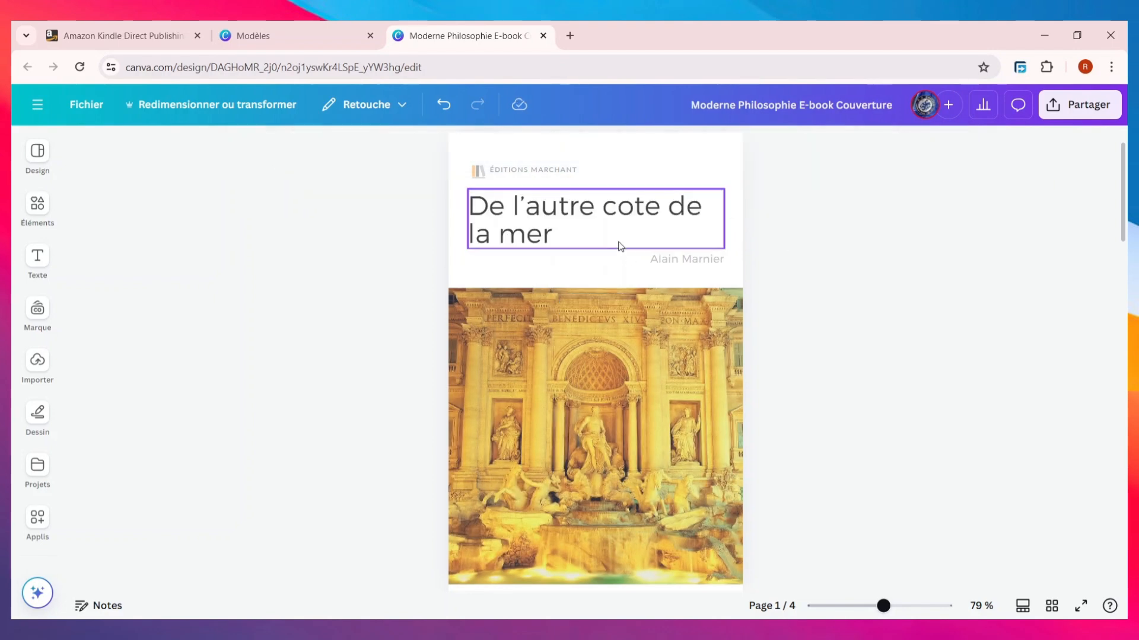
Replace the author's name below the cover title with the new author's name.
scroll(620, 247, up, 1)
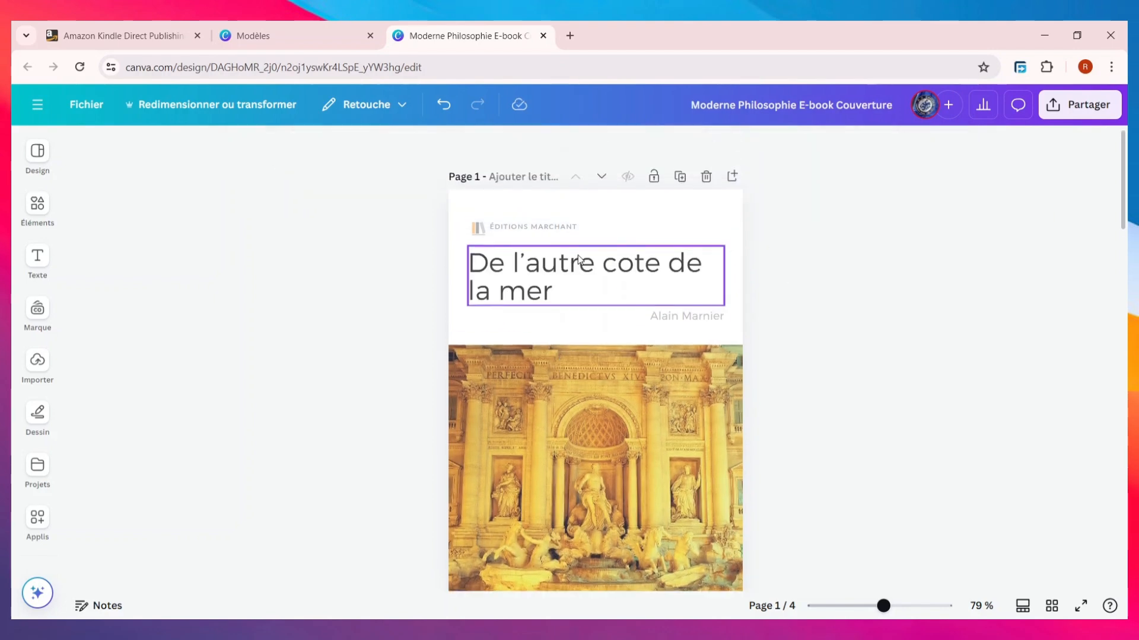
click(689, 310)
click(694, 316)
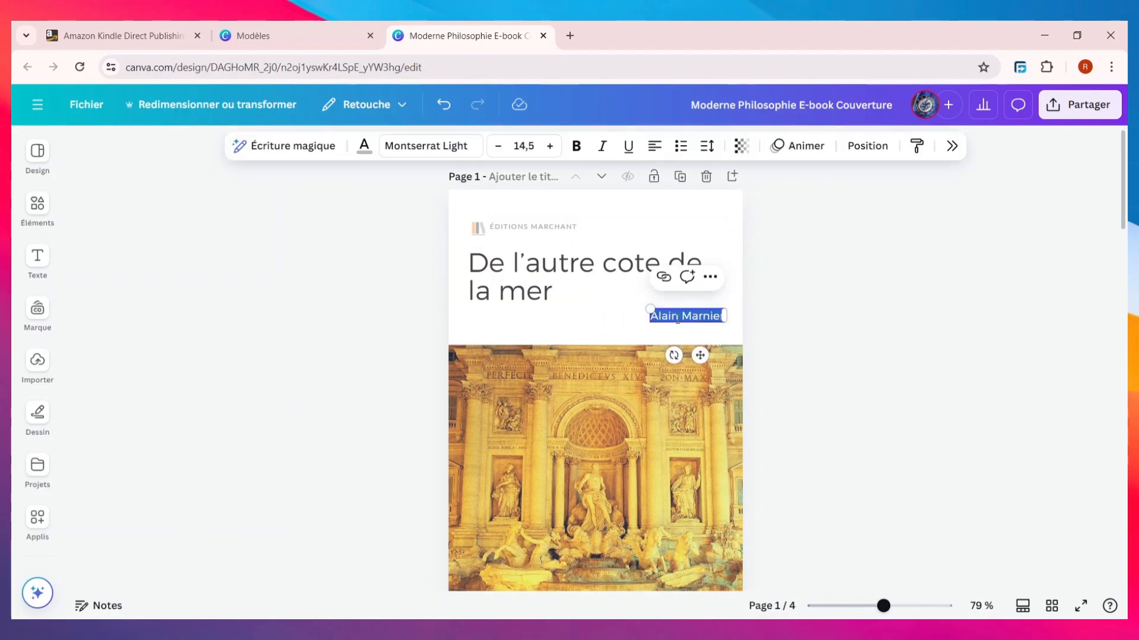
key(BackSpace)
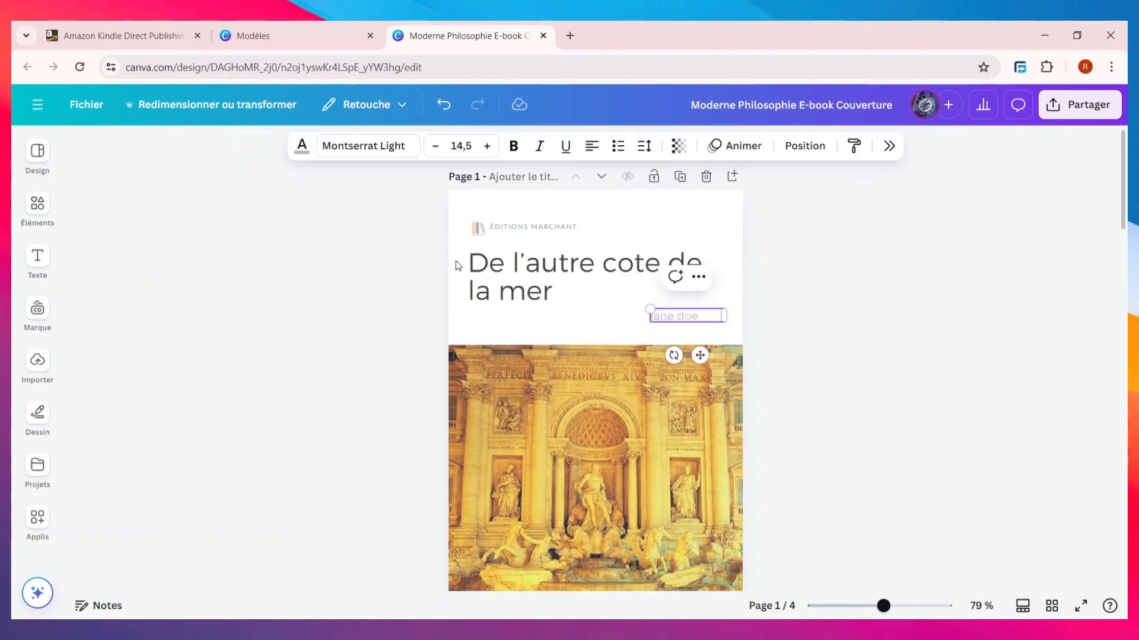
Delete the small books icon beside the "ÉDITIONS MARCHANT" line on the cover.
click(536, 229)
click(538, 228)
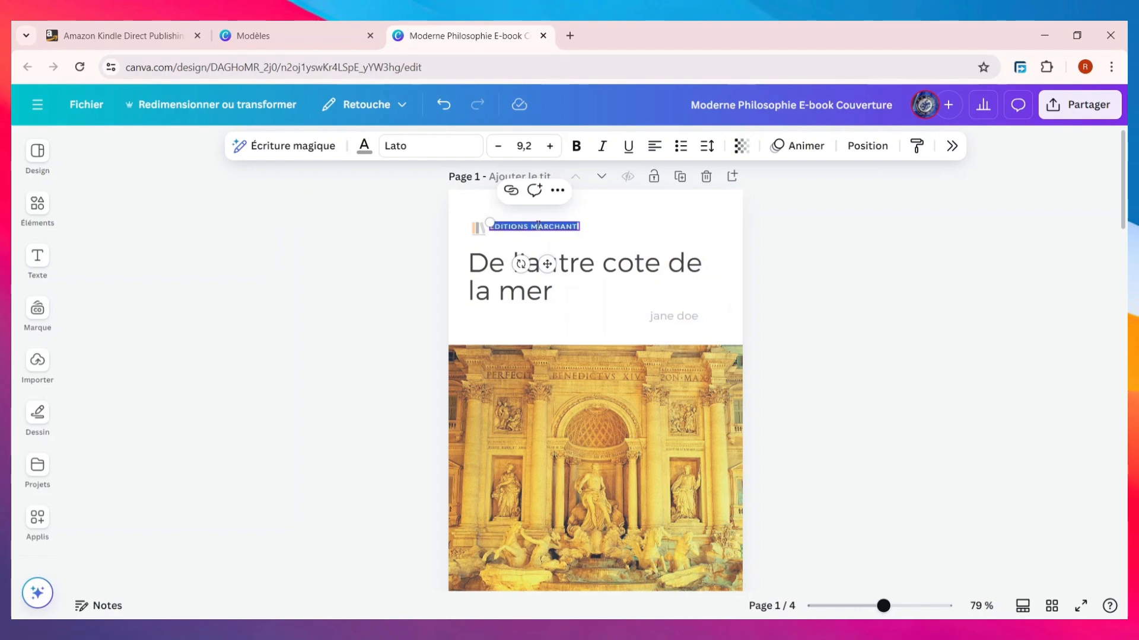
click(911, 214)
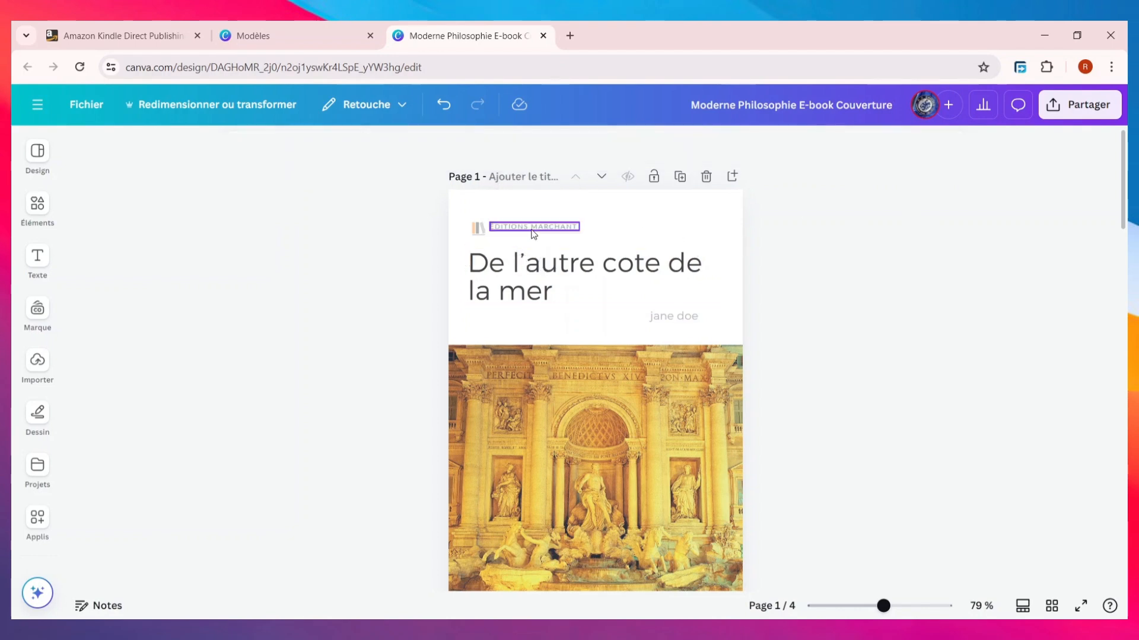
click(483, 231)
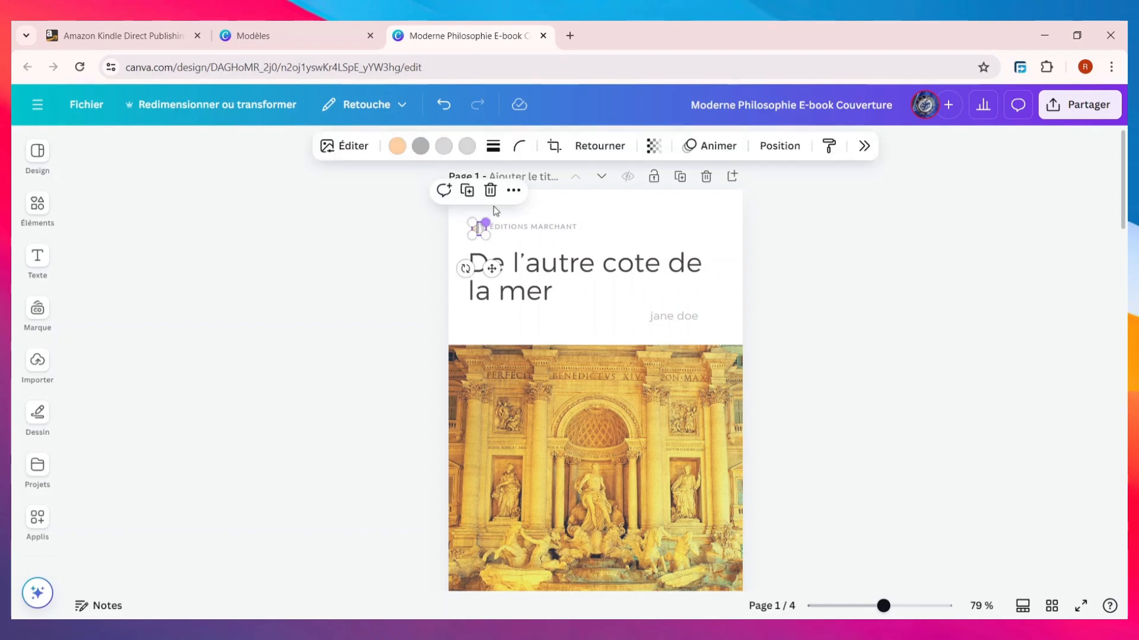
click(490, 191)
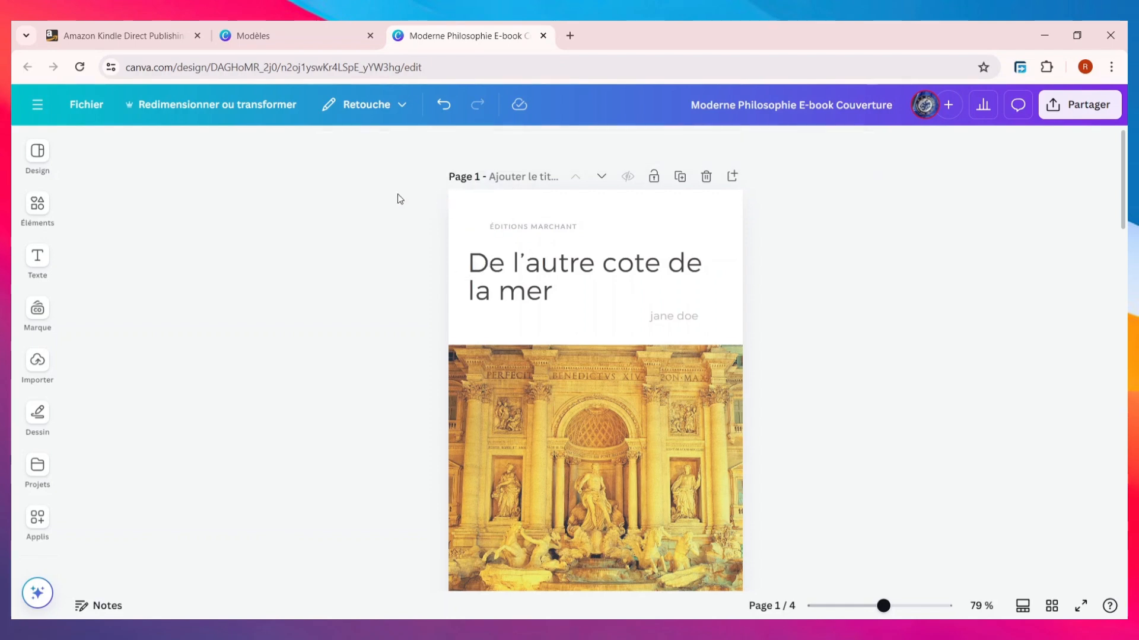
Search the design elements for "livre".
click(37, 204)
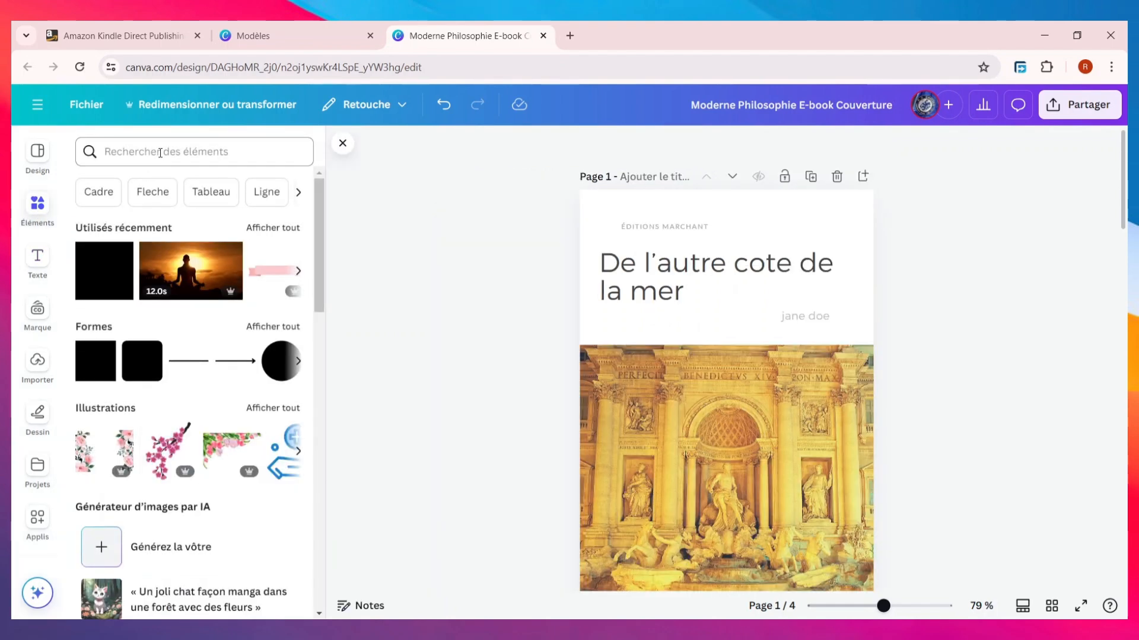
click(161, 152)
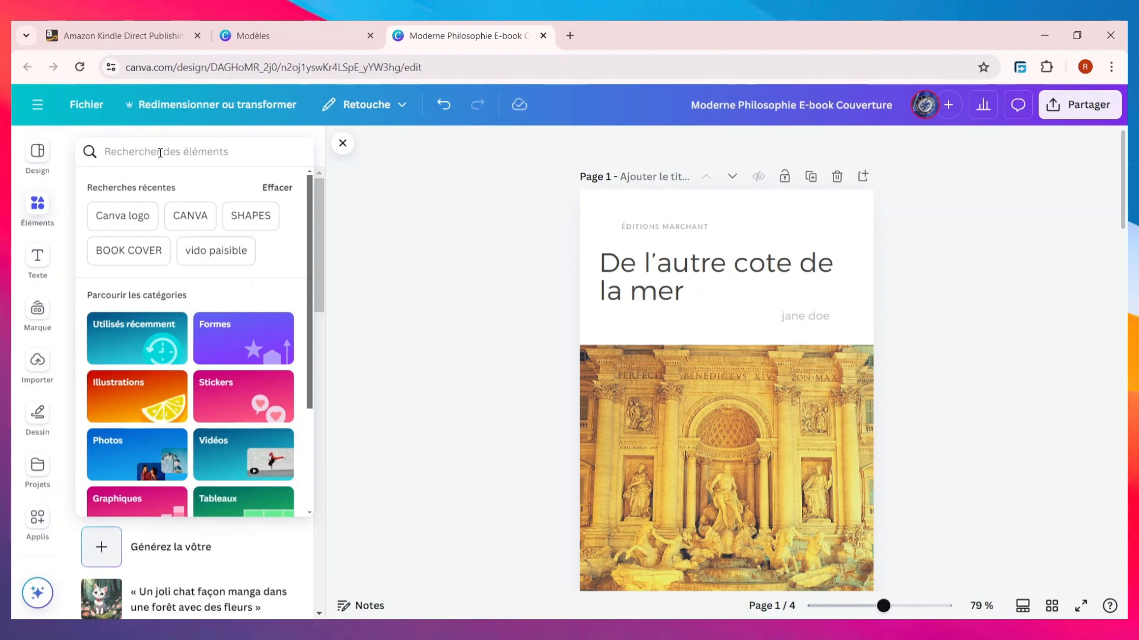
text(livre)
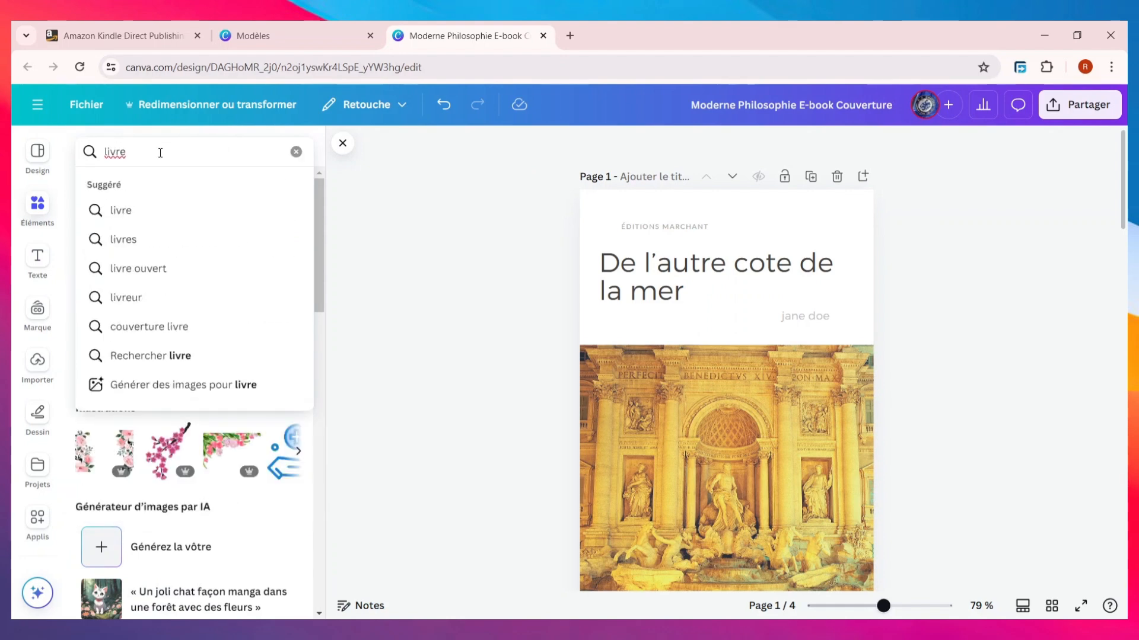
key(Return)
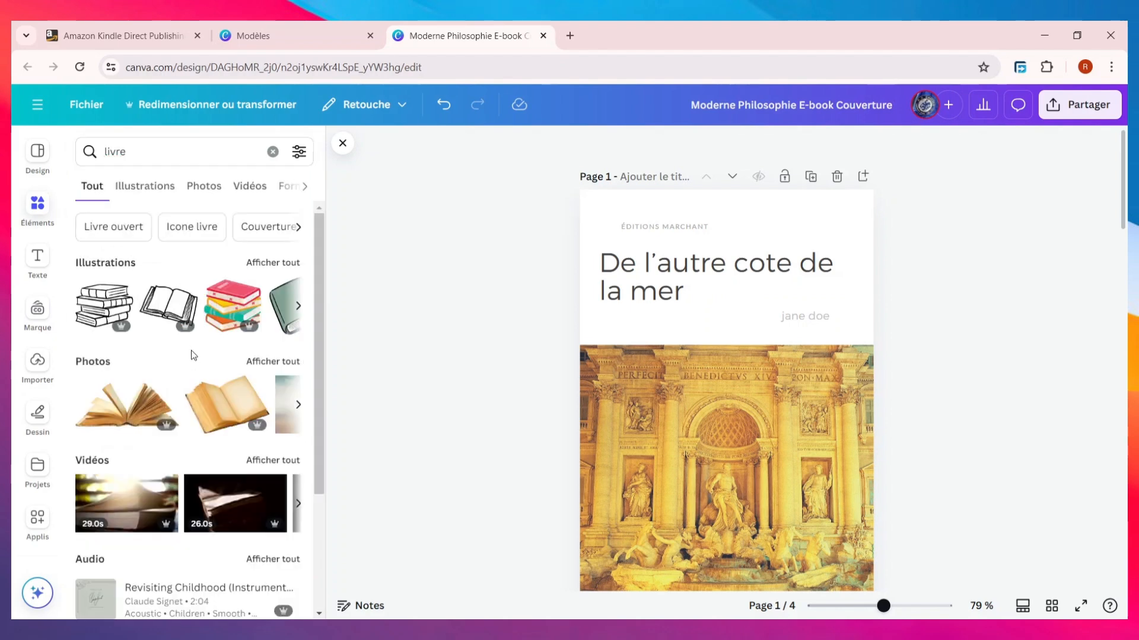
Browse the book illustrations and add the tall stack with a red book leaning against it to the cover.
scroll(192, 356, down, 1)
scroll(255, 310, up, 1)
click(297, 307)
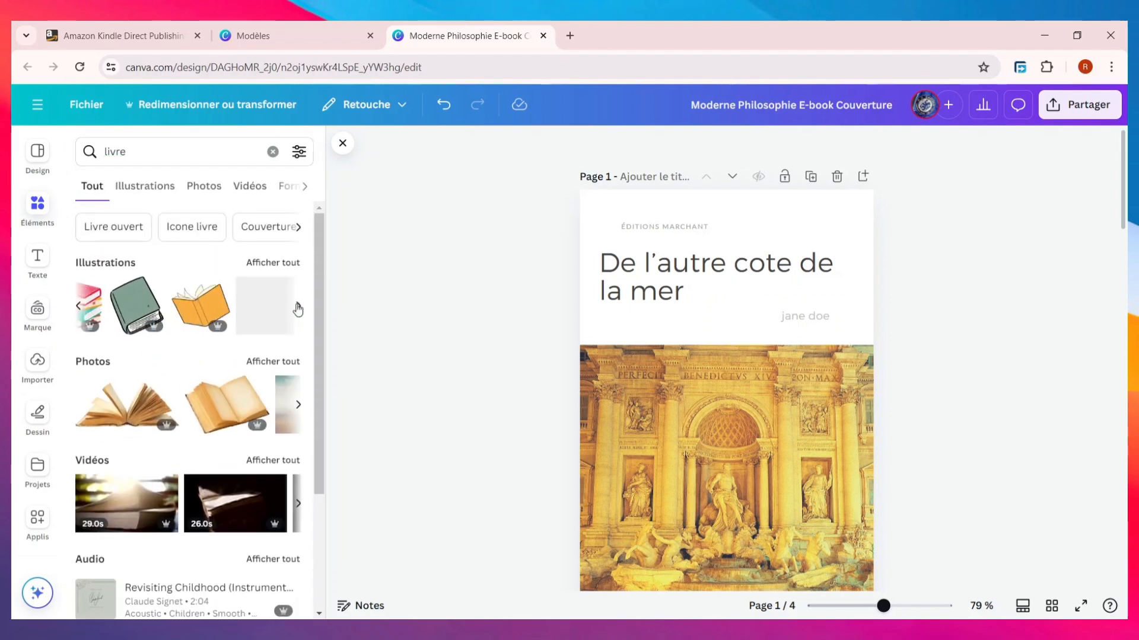
click(297, 307)
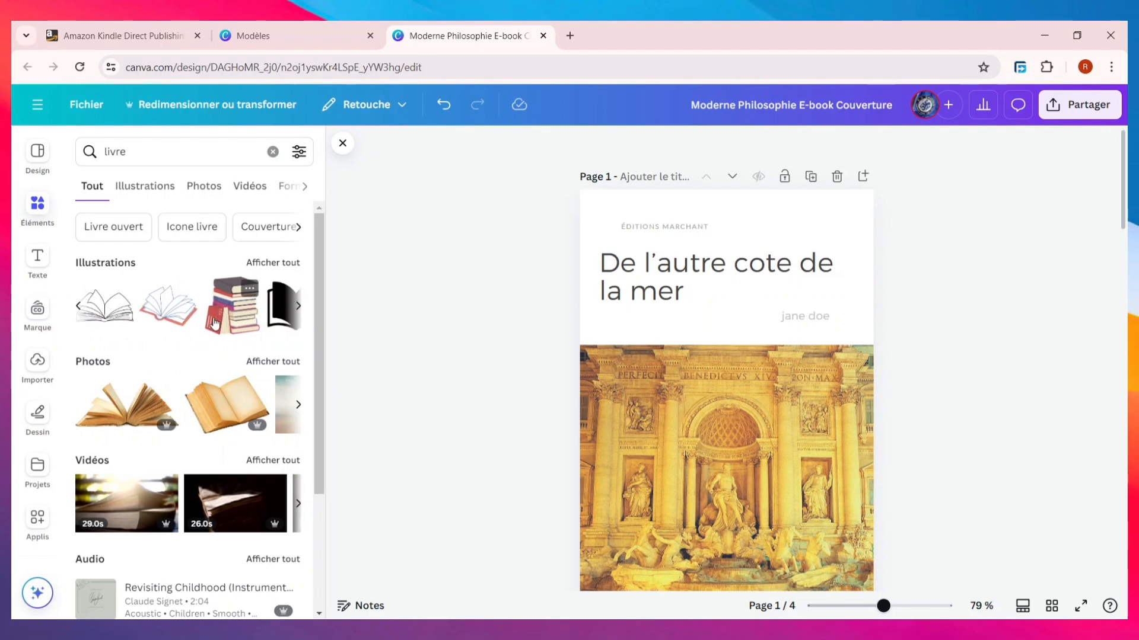
drag(336, 294, 378, 307)
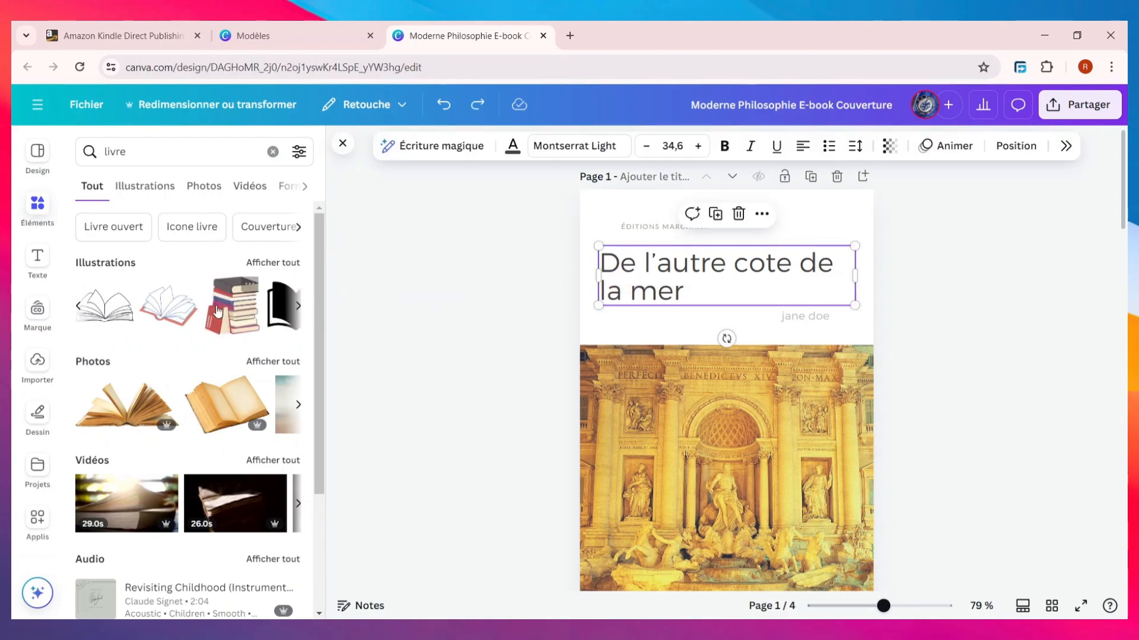
click(228, 309)
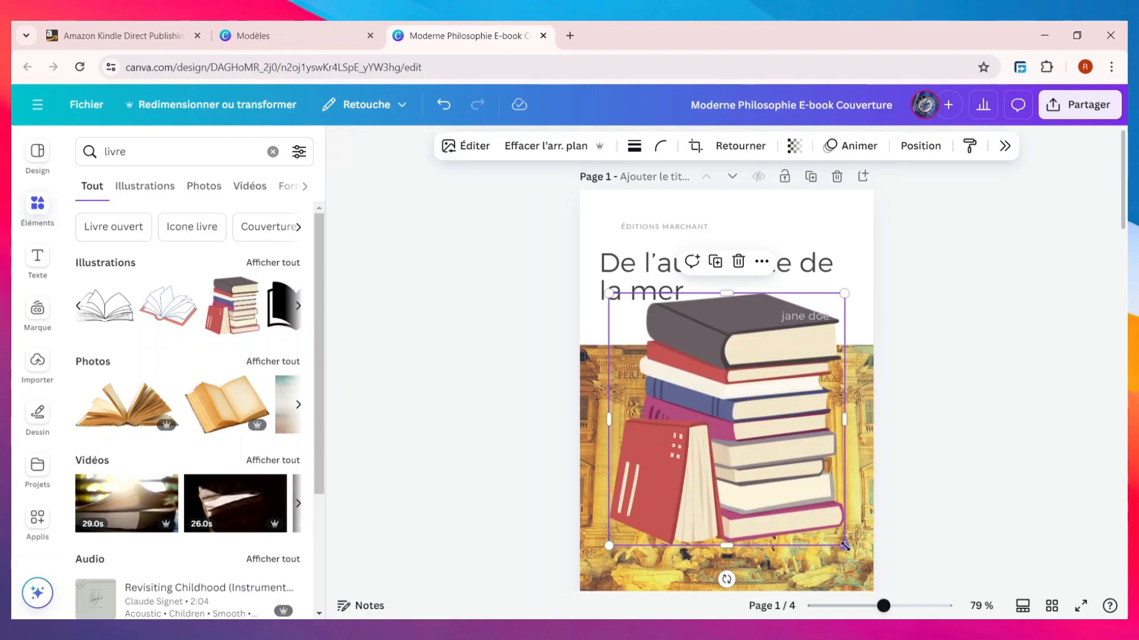
Shrink the book stack illustration to icon size and place it just before the "ÉDITIONS MARCHANT" line.
drag(845, 546, 614, 222)
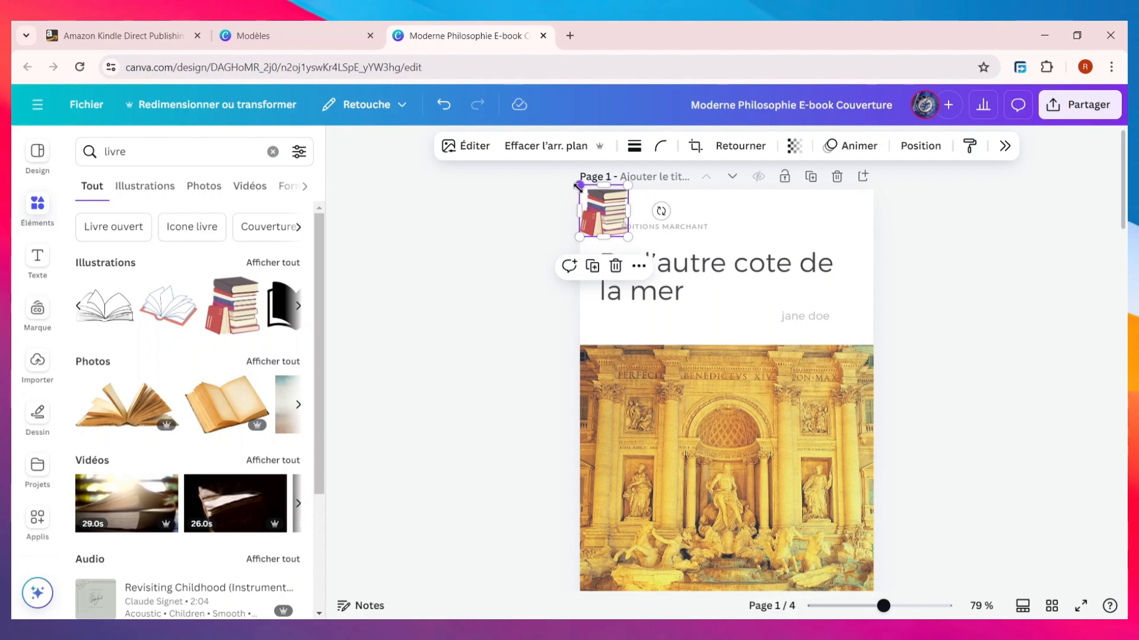
drag(578, 187, 595, 202)
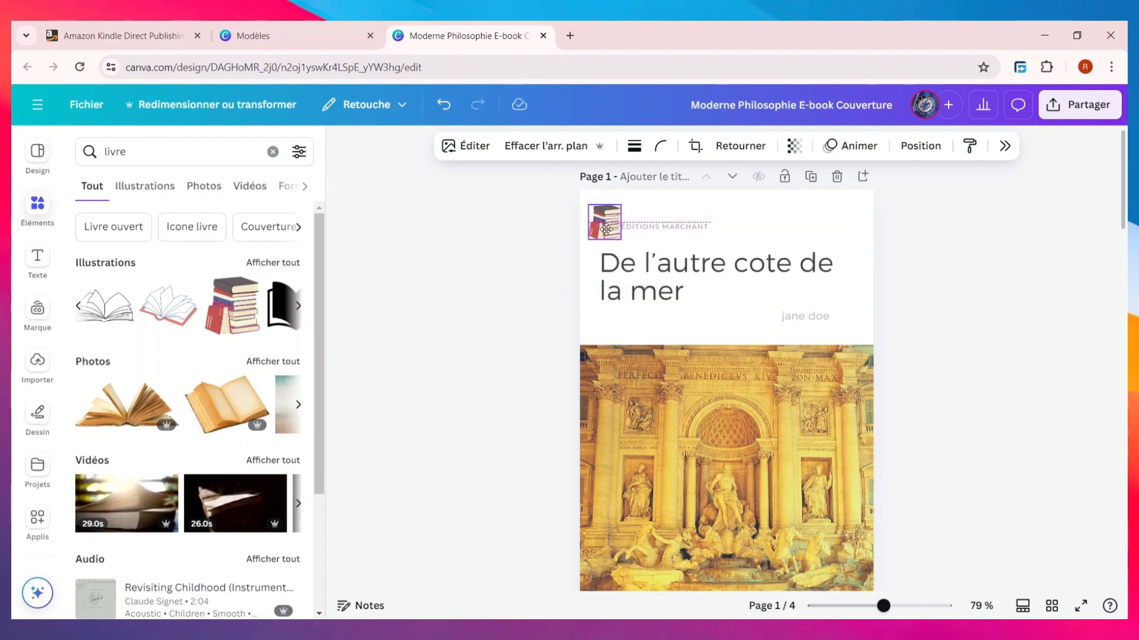
click(883, 250)
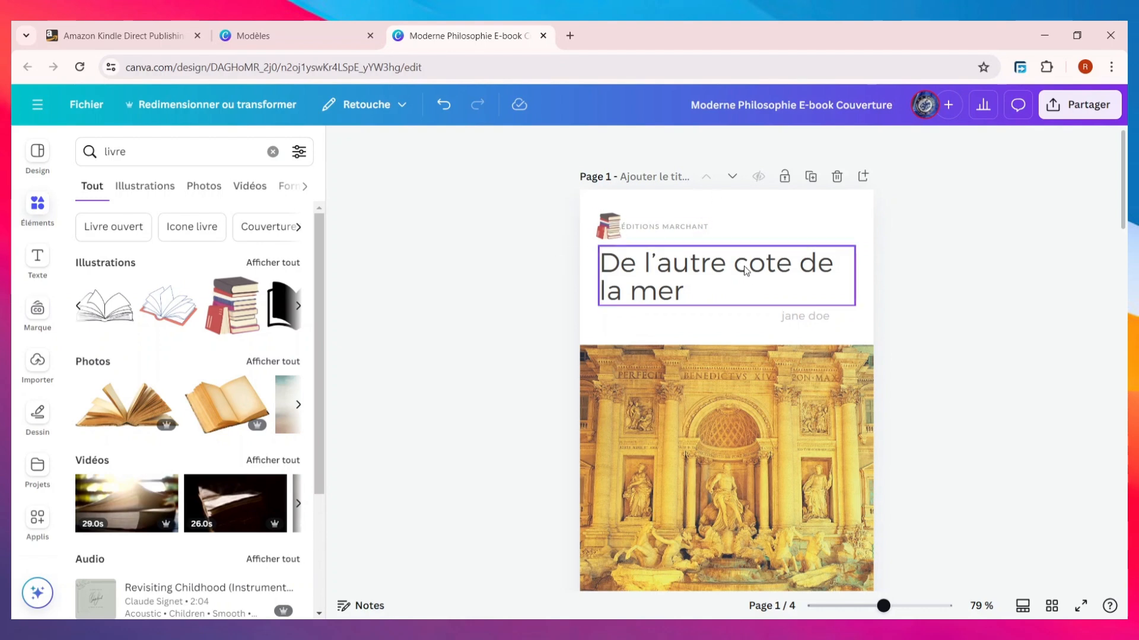
Make the cover title bold and colour it medium grey from the document colours.
click(757, 281)
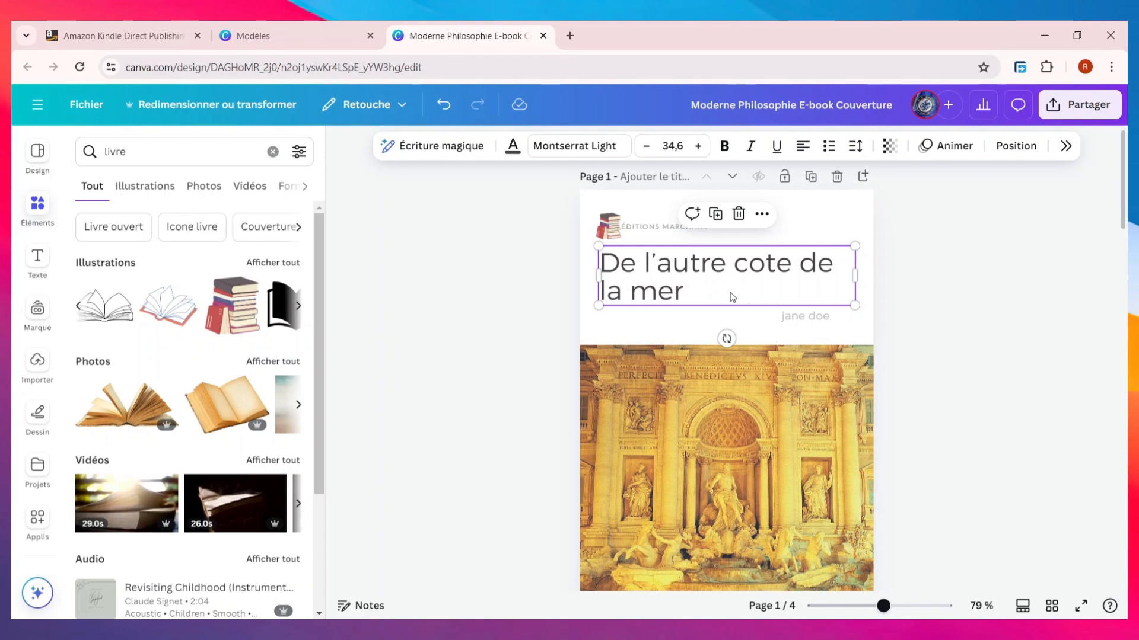
click(736, 146)
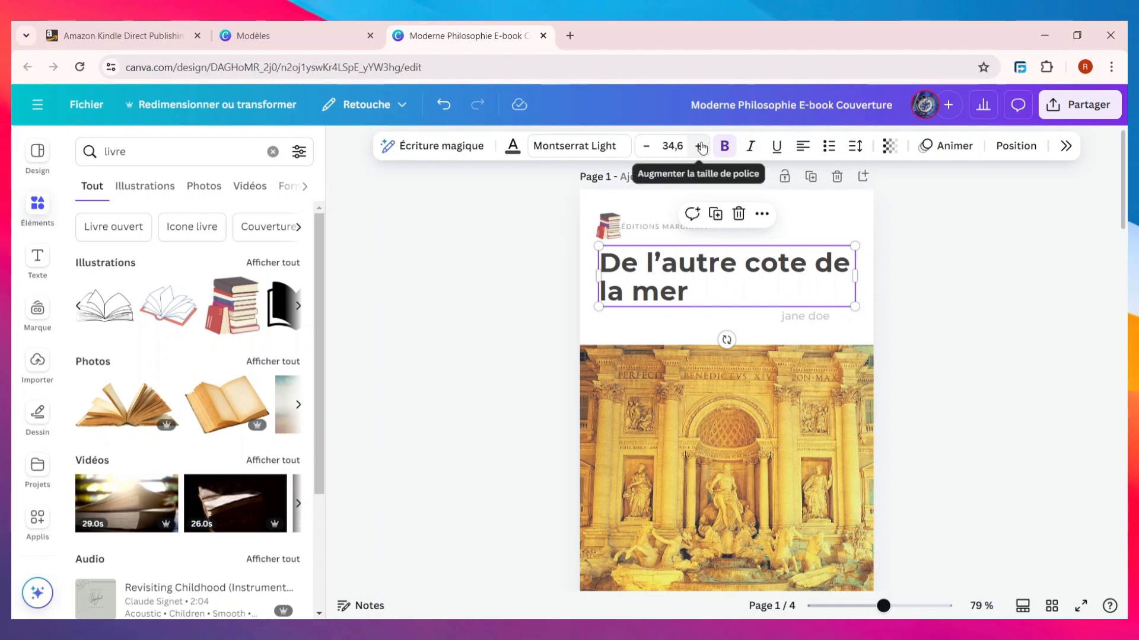
click(513, 150)
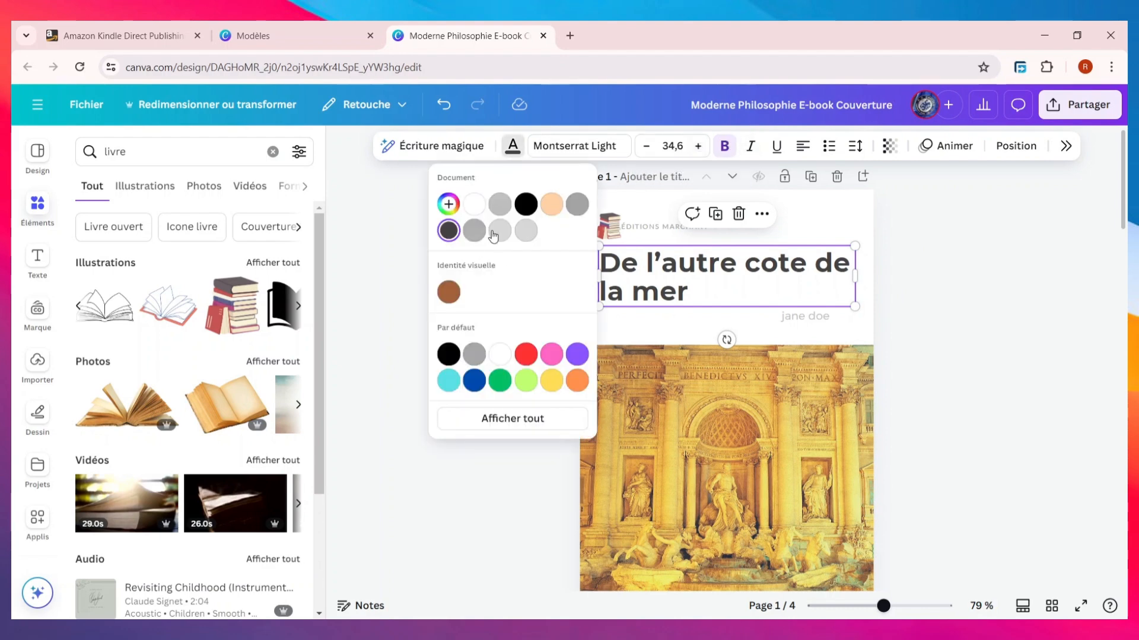
click(580, 205)
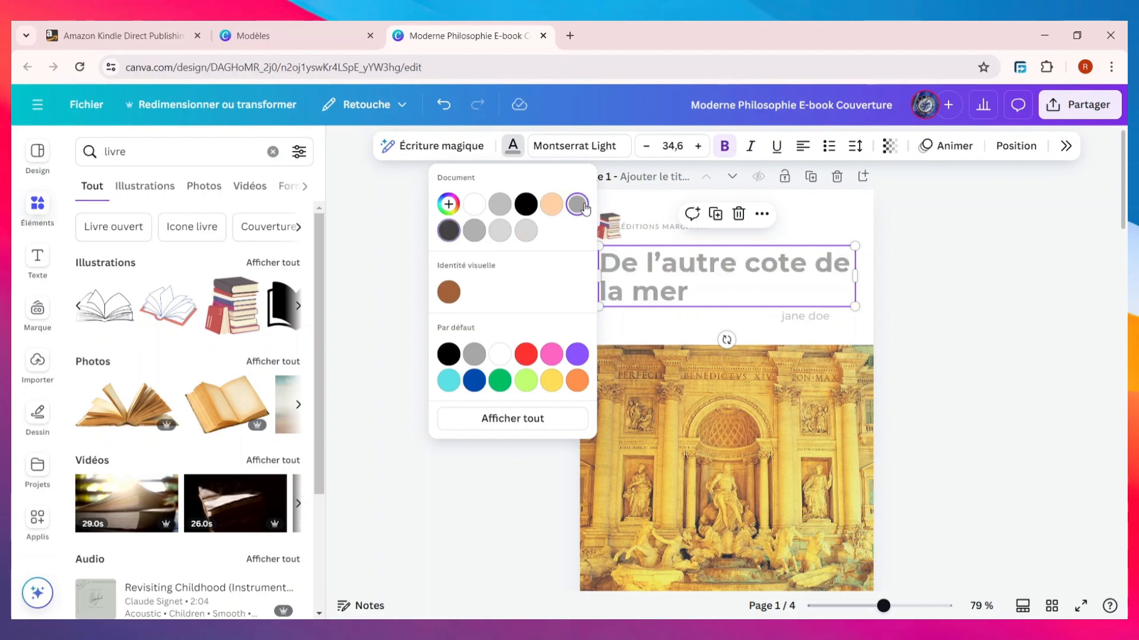
click(712, 298)
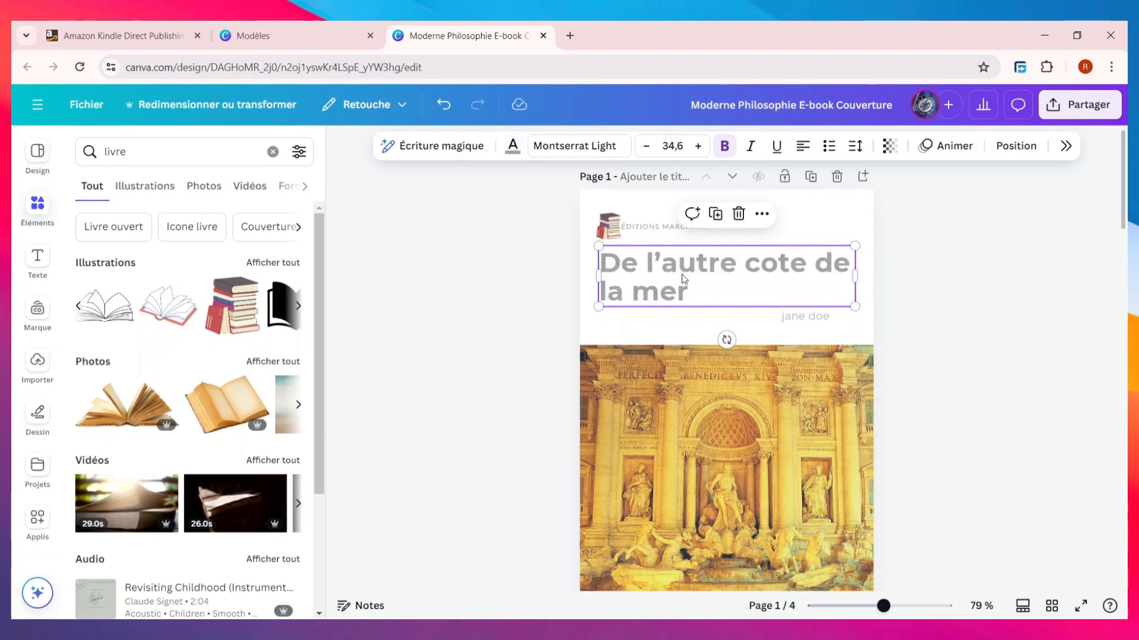
Colour the author's name on the cover black and make it bold.
click(821, 316)
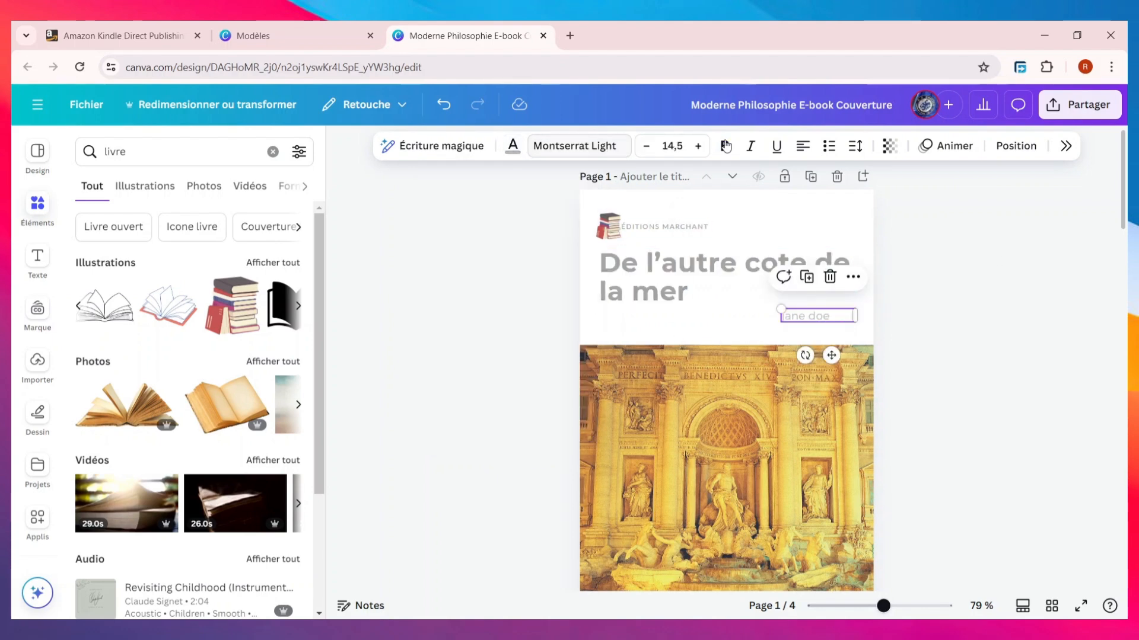
click(512, 146)
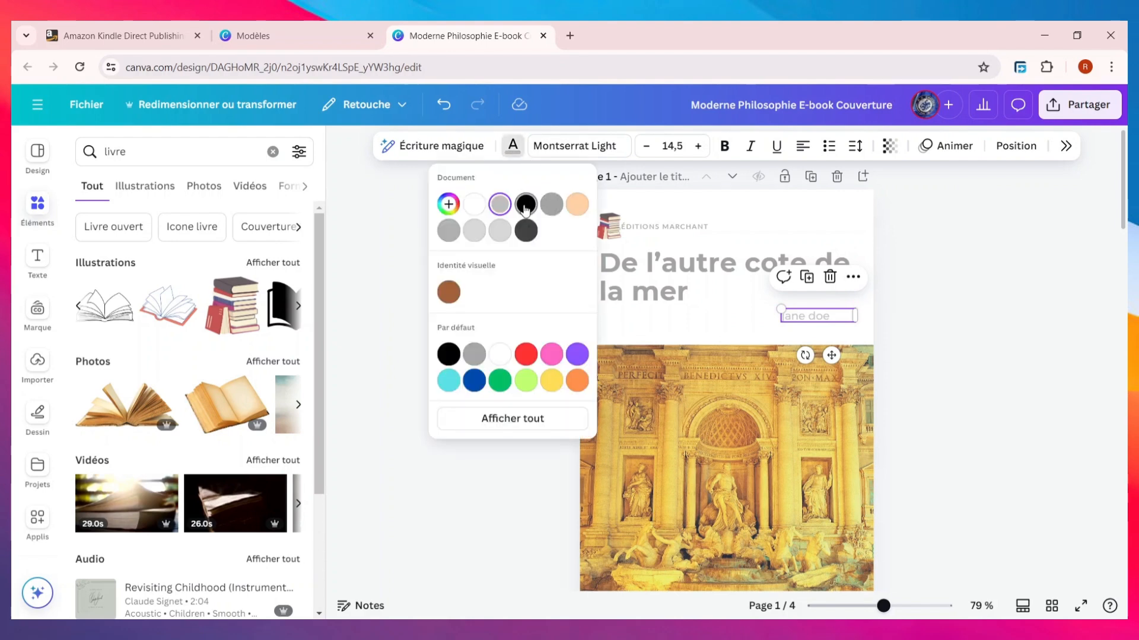
click(525, 207)
click(724, 146)
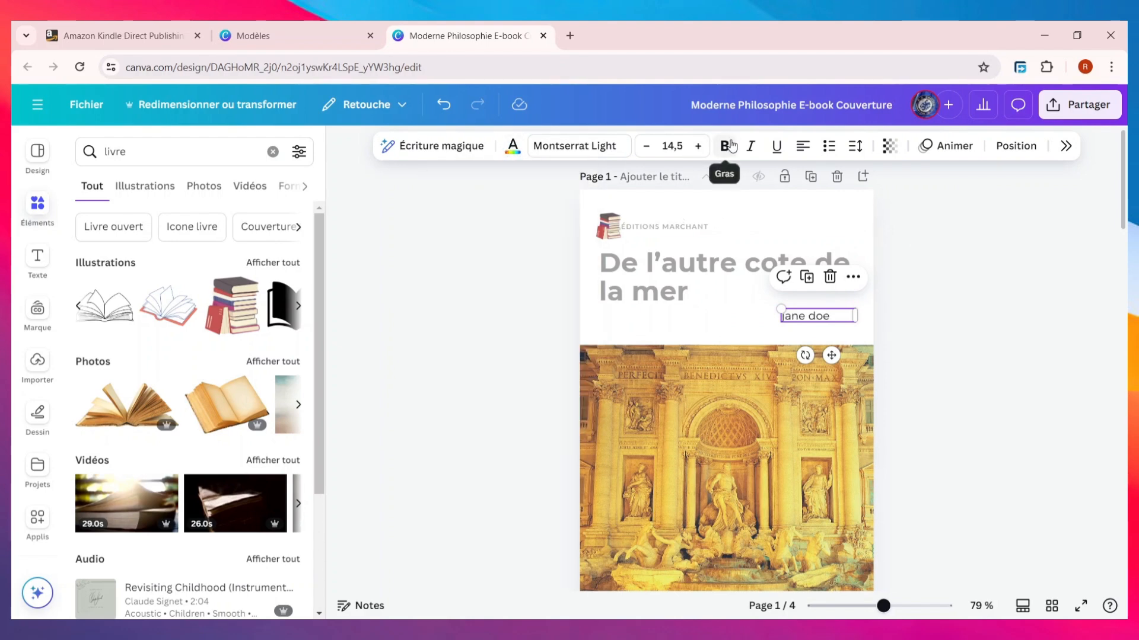
click(724, 146)
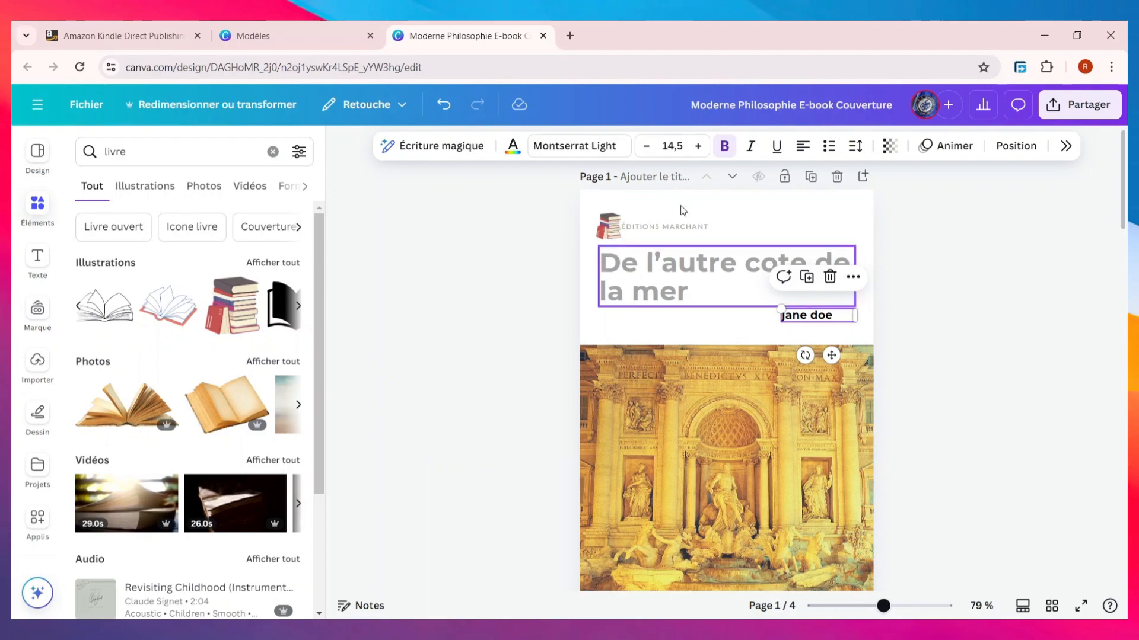
click(1025, 301)
scroll(638, 294, down, 5)
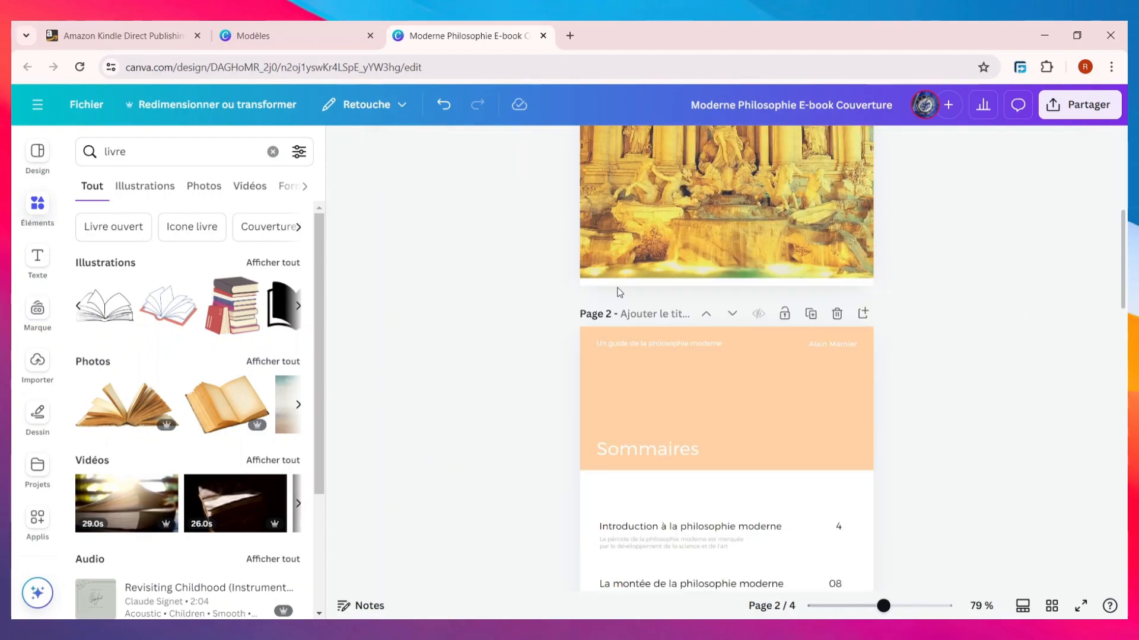
scroll(682, 255, up, 4)
click(681, 249)
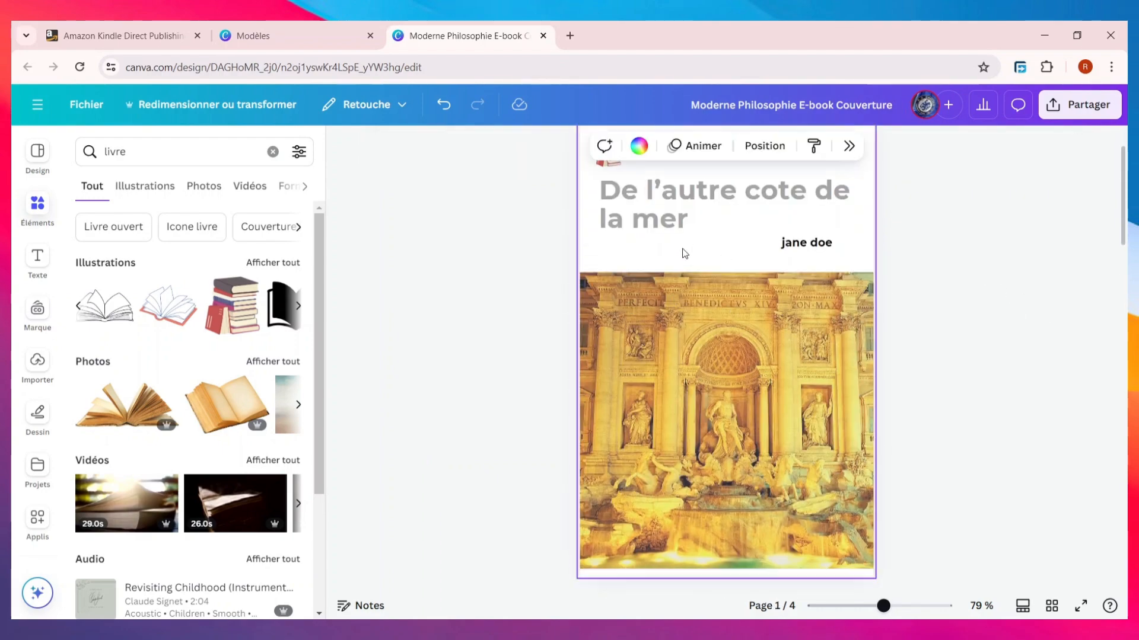
Enlarge the cover's fountain photo slightly, and scale it back to the page width at 515 by 515.
scroll(716, 263, up, 2)
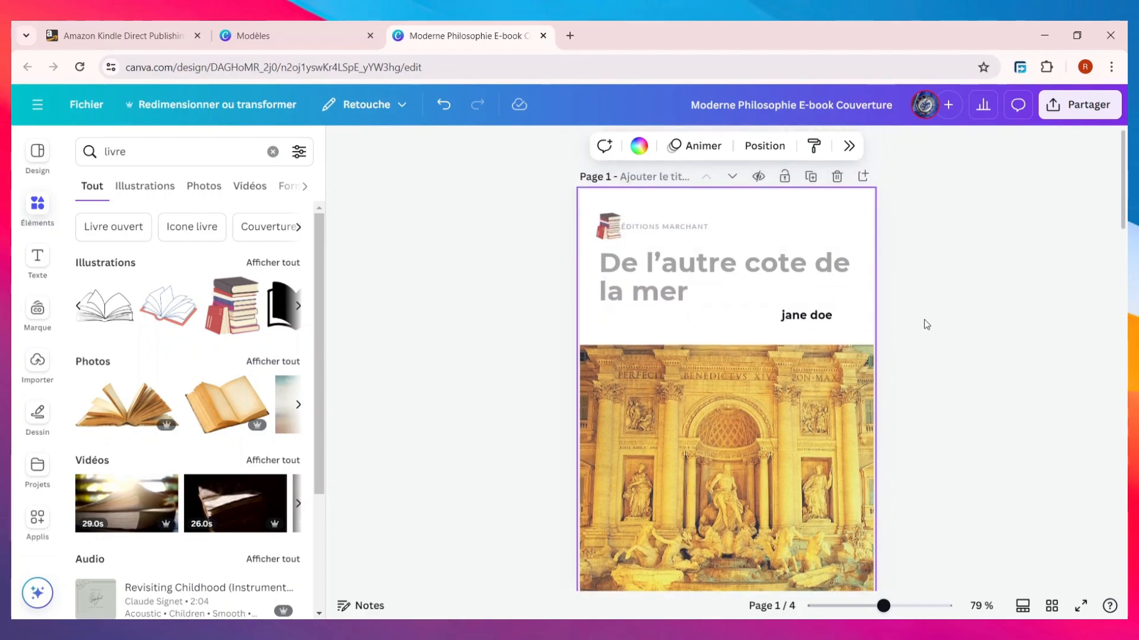
scroll(860, 332, down, 3)
click(788, 348)
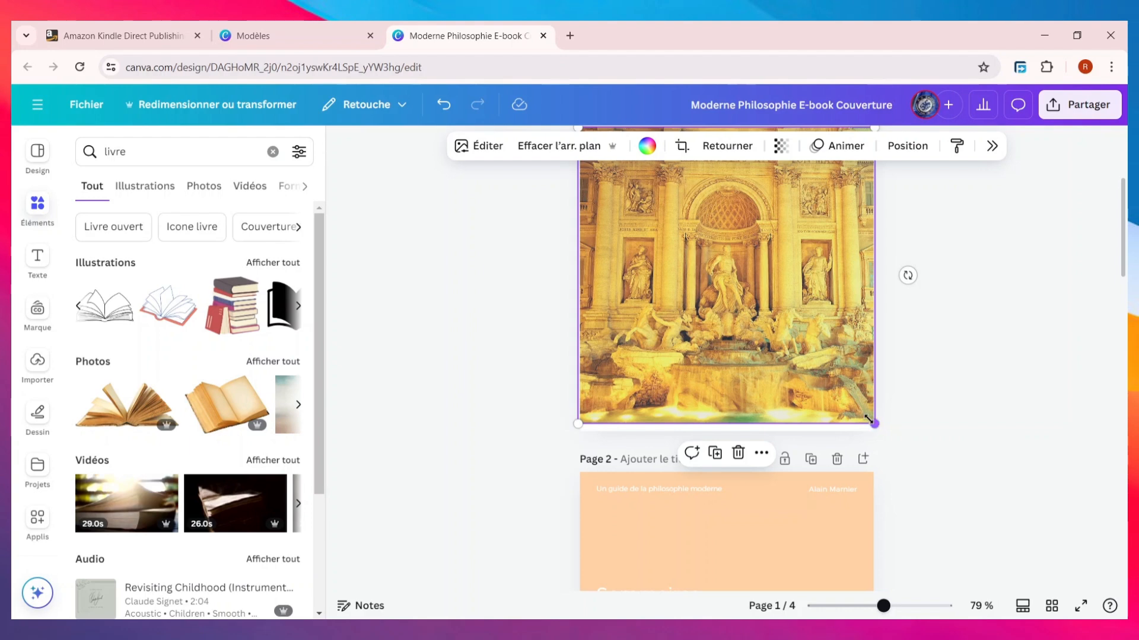
drag(872, 422, 882, 433)
click(963, 396)
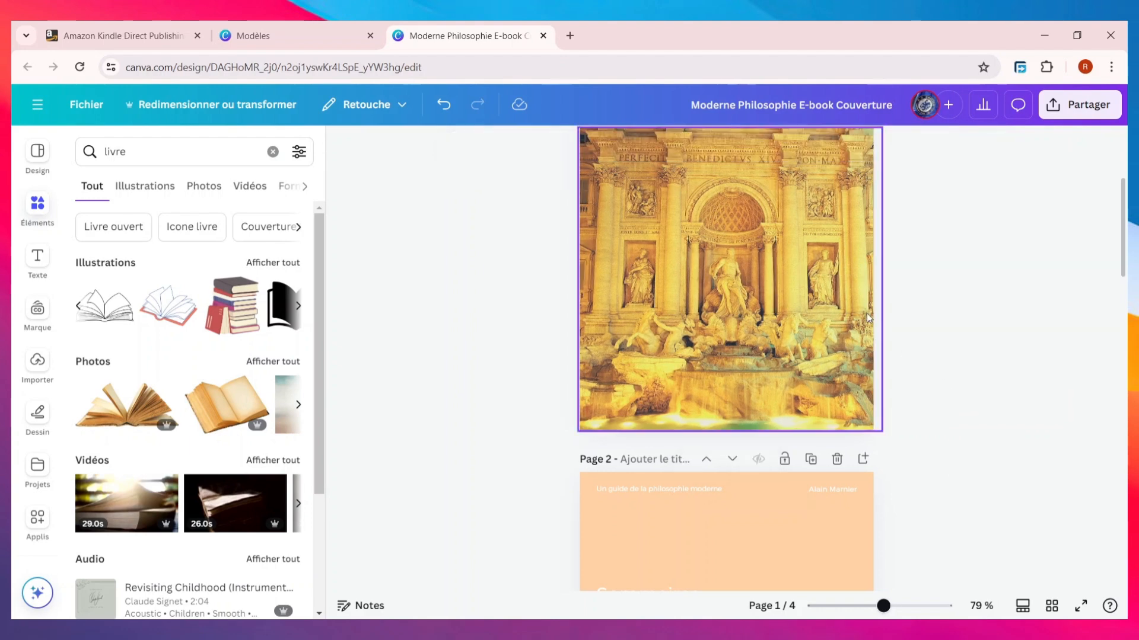
scroll(868, 317, up, 4)
click(872, 549)
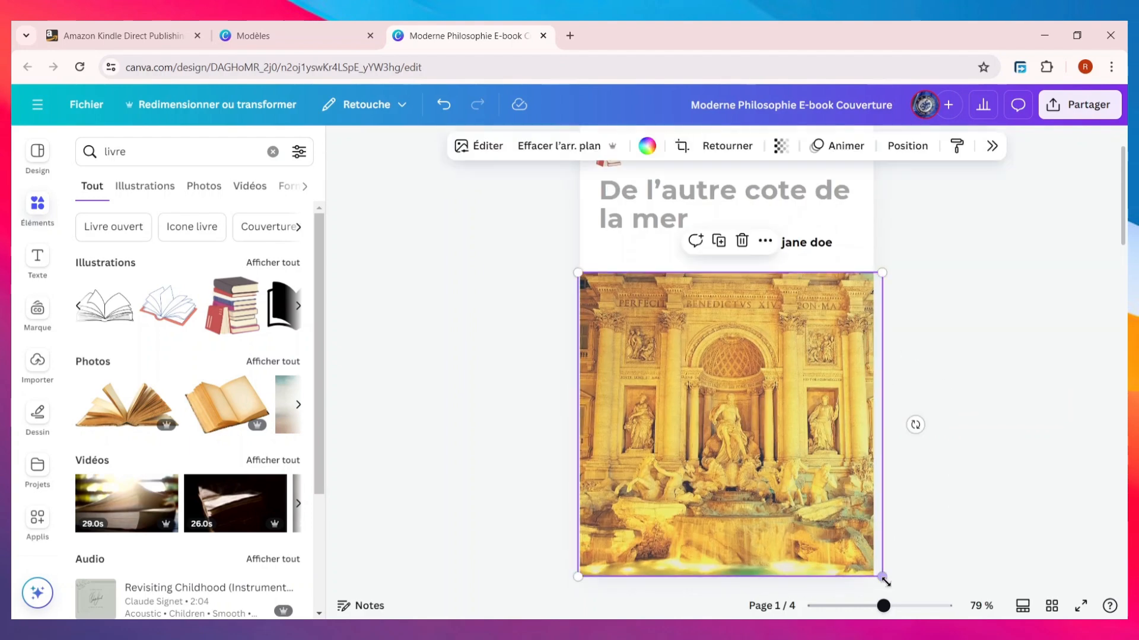
mouse_move(877, 574)
mouse_down()
mouse_move(872, 555)
mouse_move(877, 564)
mouse_up()
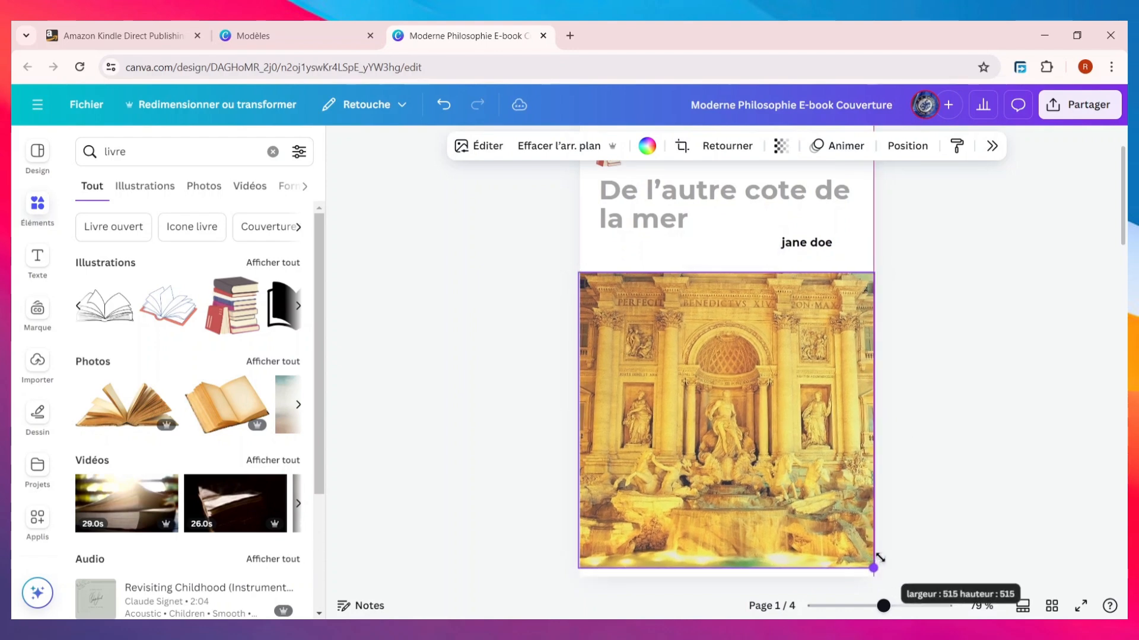
click(983, 508)
Search the elements for "la mer" and replace the cover's fountain photo with the sea photo under a cloudy blue sky.
click(782, 449)
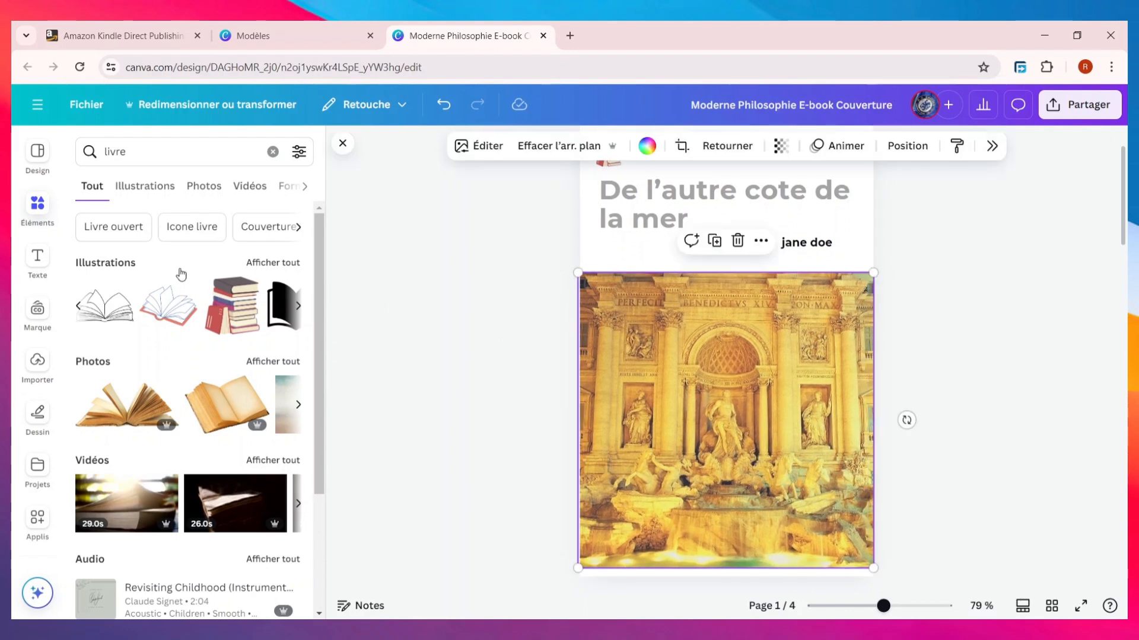
double_click(164, 157)
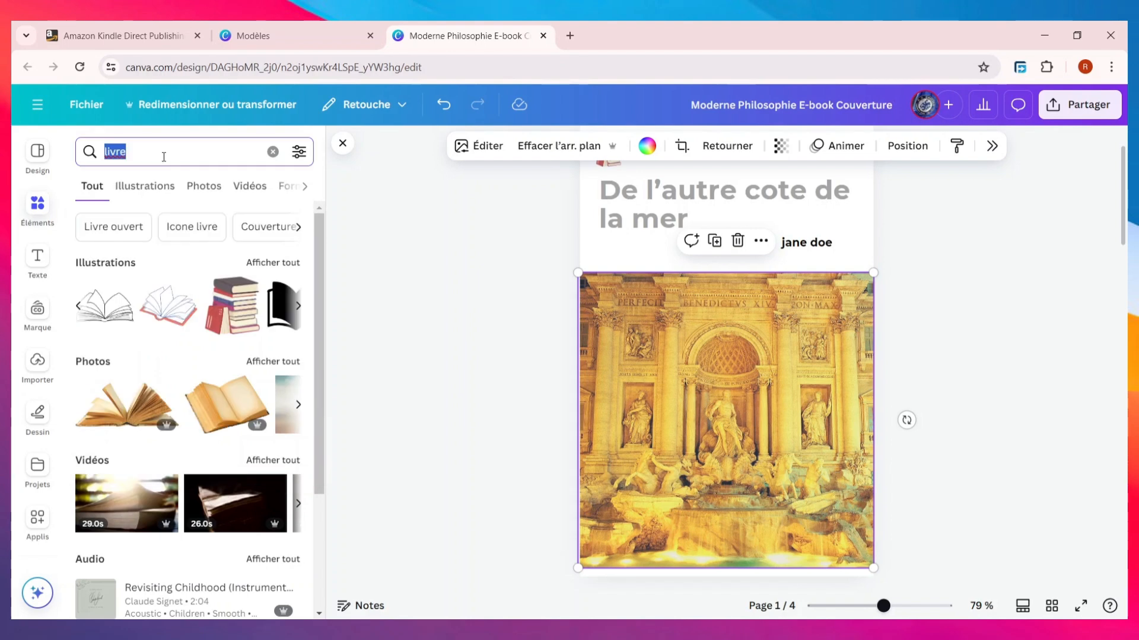
text(la mer)
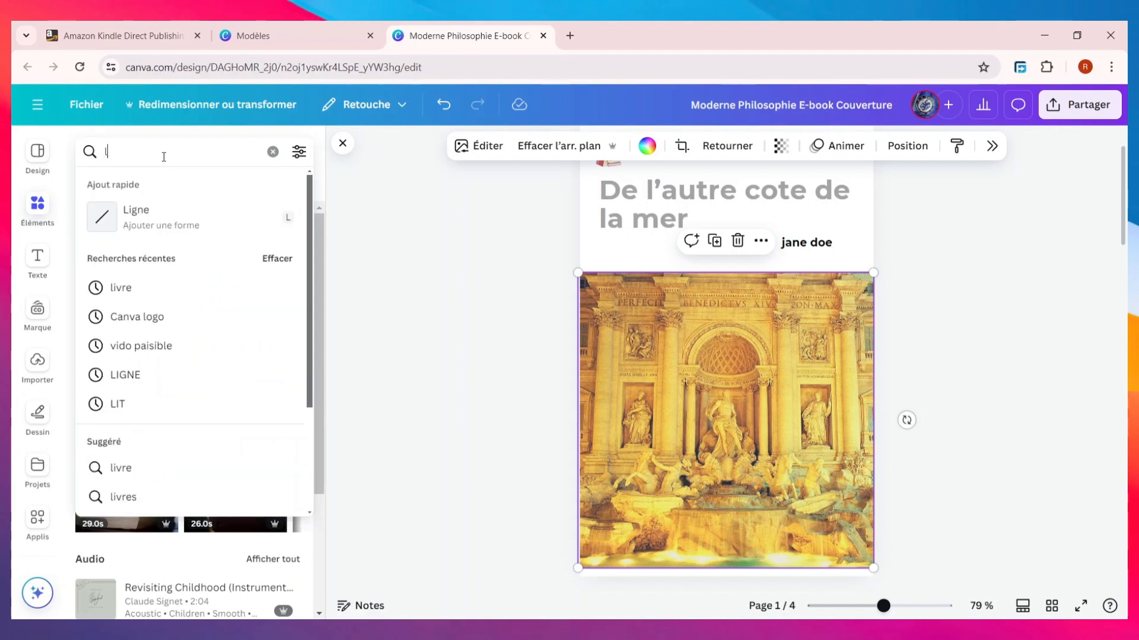
key(Return)
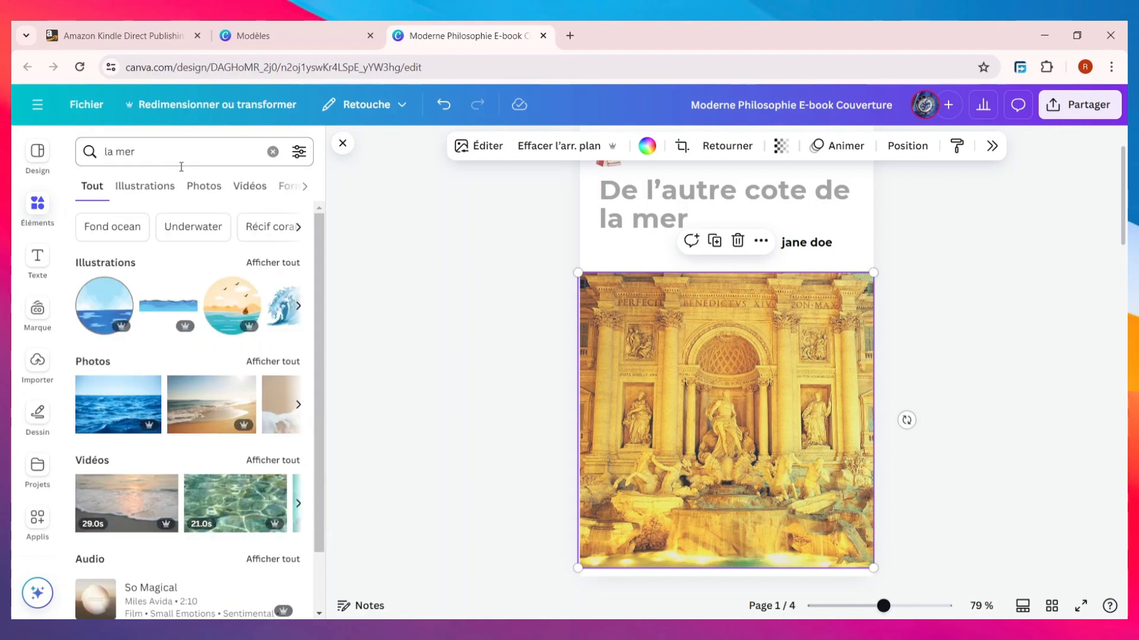
click(298, 406)
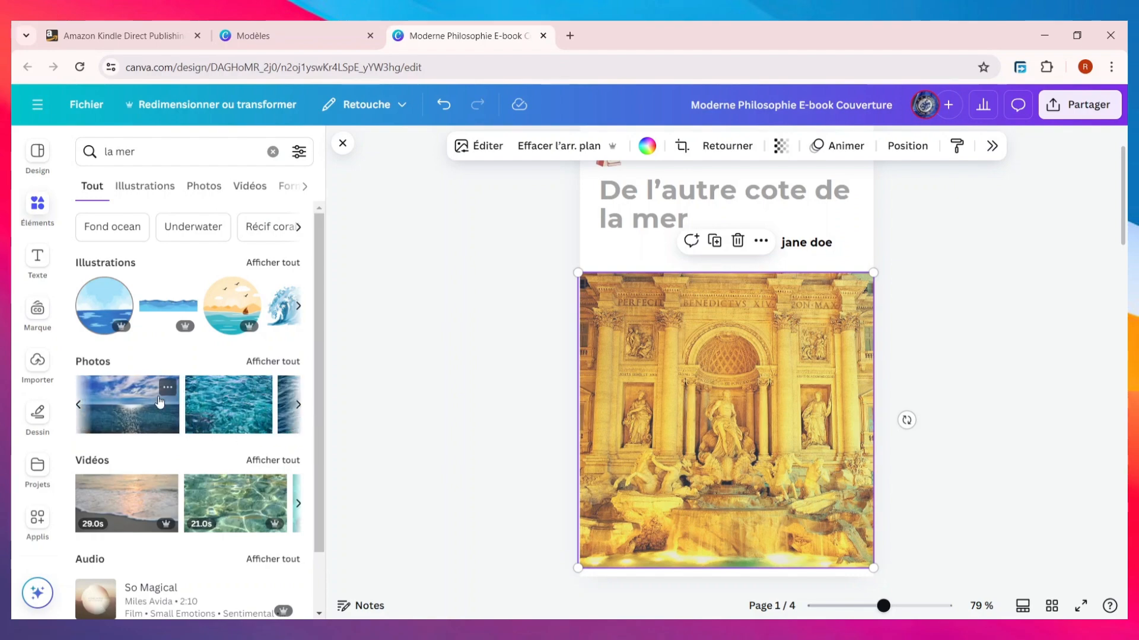
drag(165, 393, 641, 411)
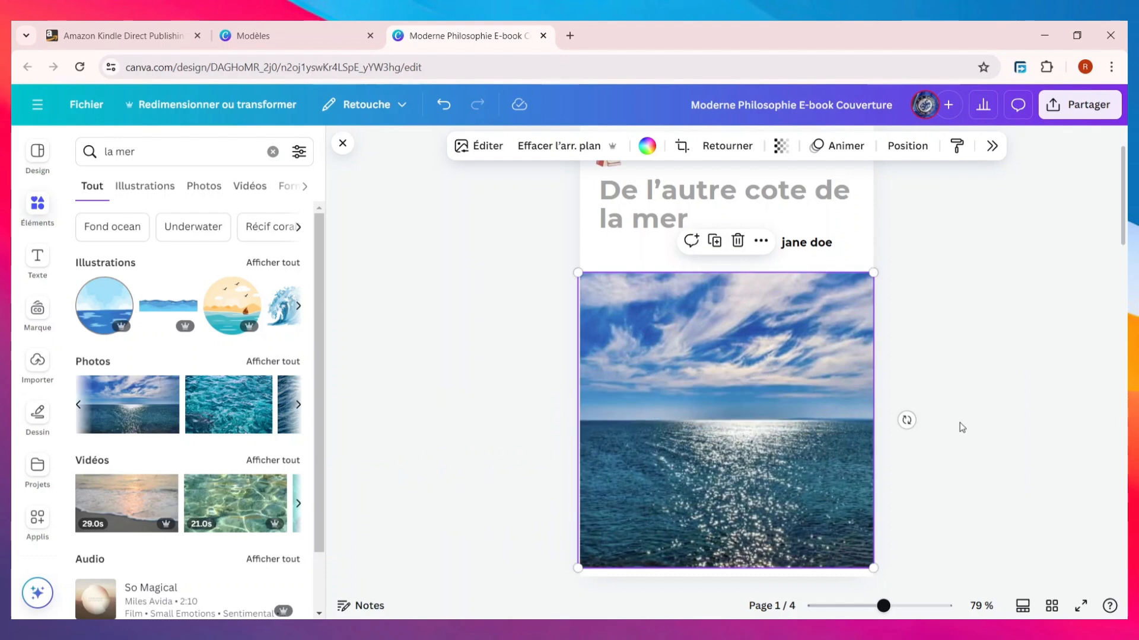
click(1059, 381)
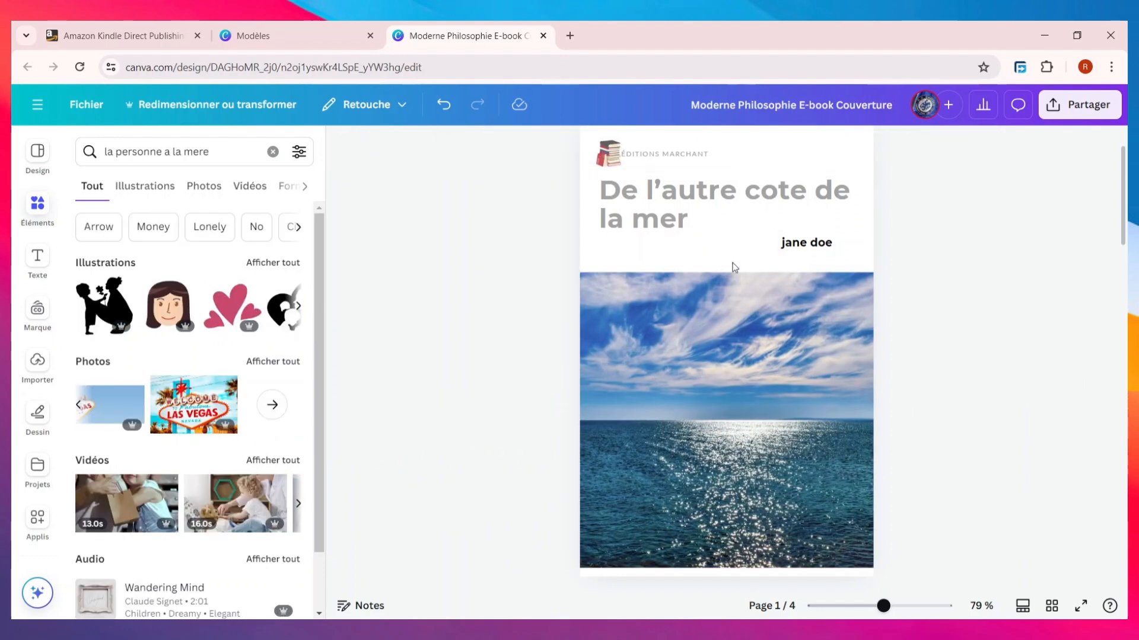
Shift the author's name slightly to the right on the cover, between the title and the sea photo.
click(727, 275)
click(972, 306)
drag(844, 249, 858, 263)
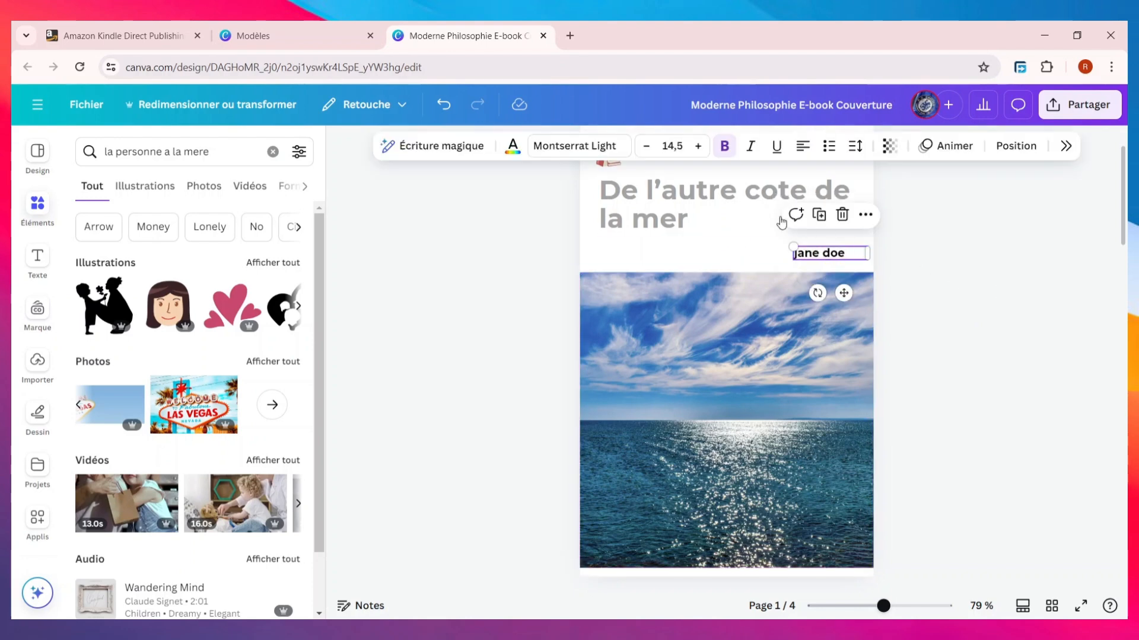
scroll(915, 279, up, 1)
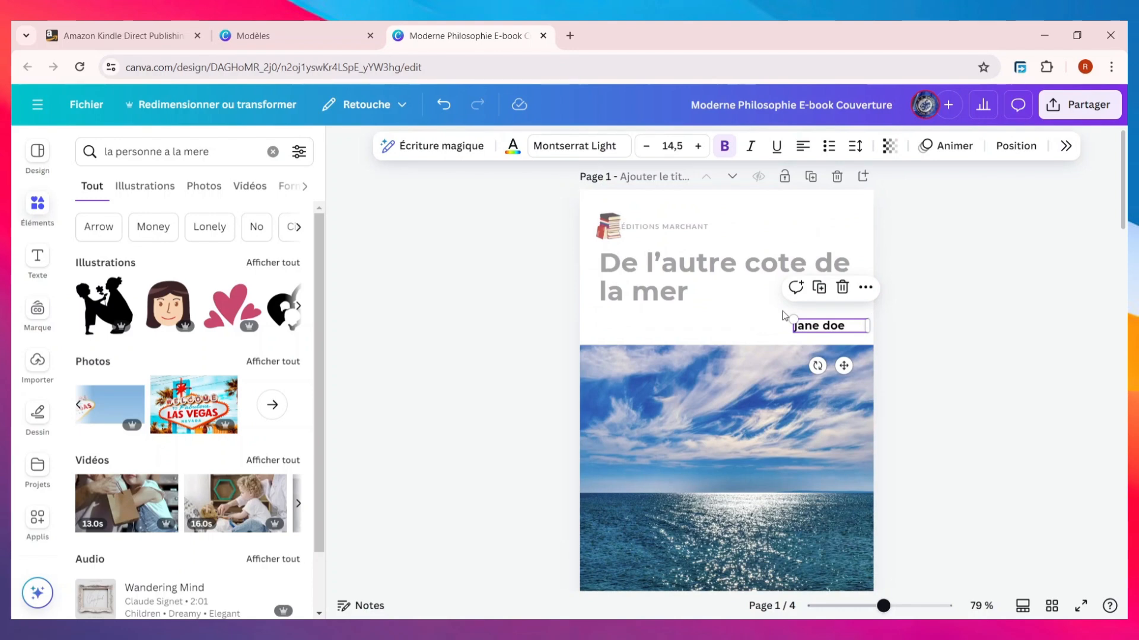
drag(845, 365, 843, 351)
click(1093, 381)
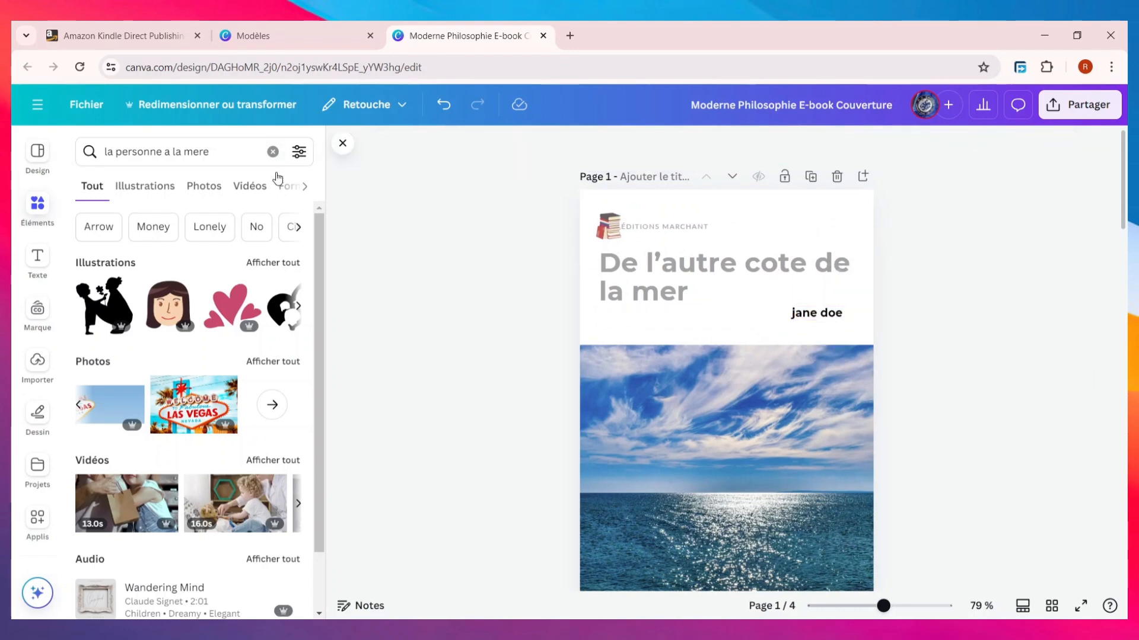
Search the elements for "barre" and add the illustration of three black horizontal lines to the cover.
triple_click(251, 157)
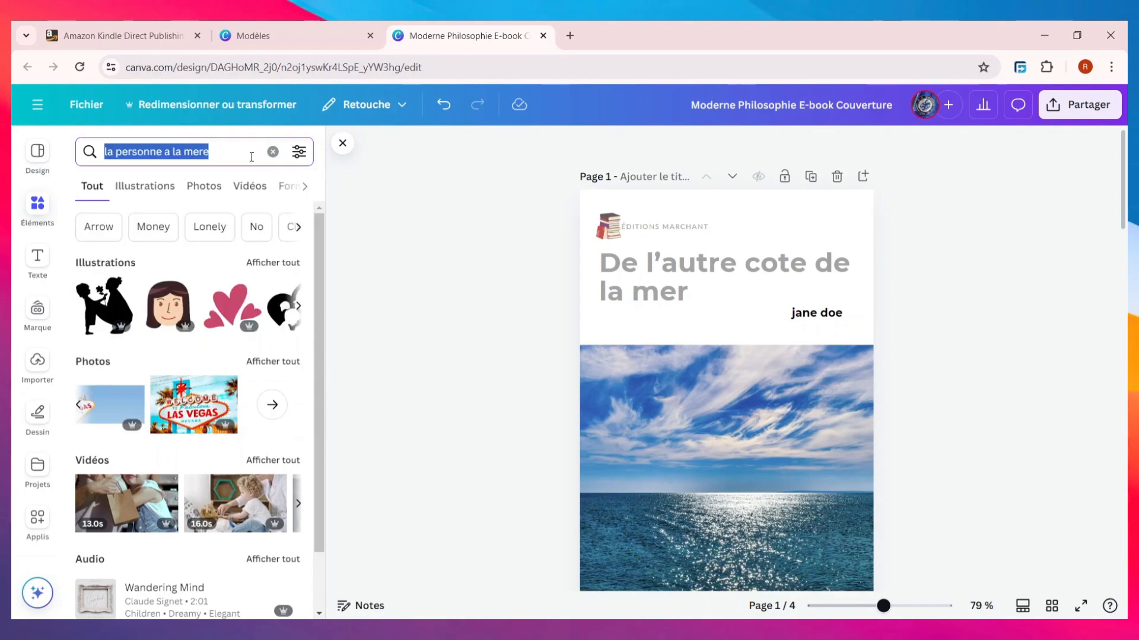
key(BackSpace)
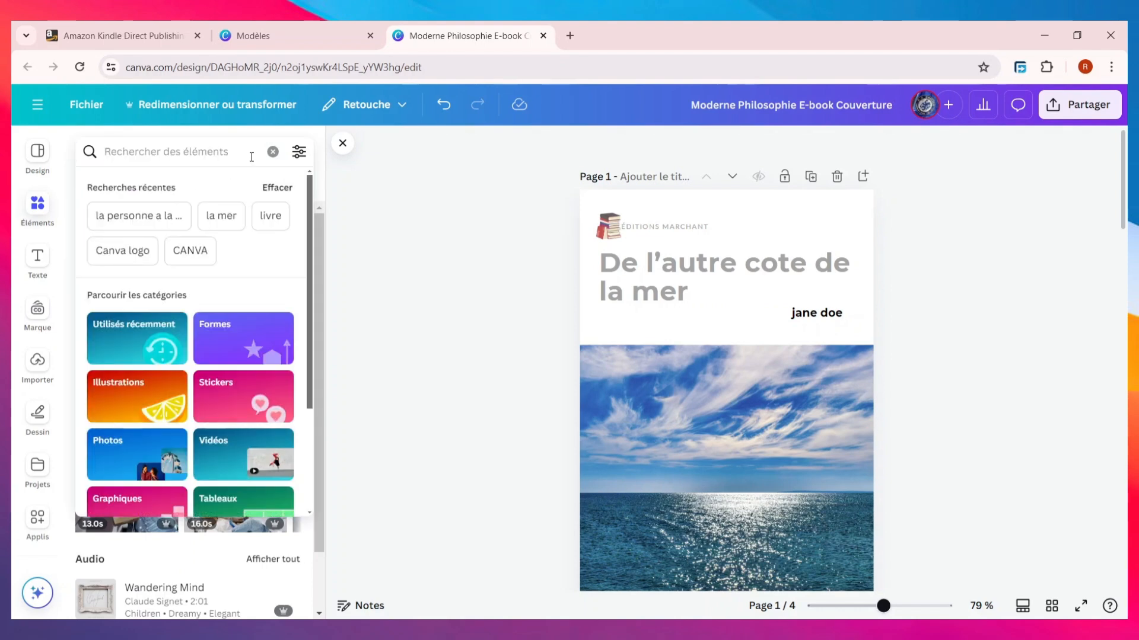
text(barre)
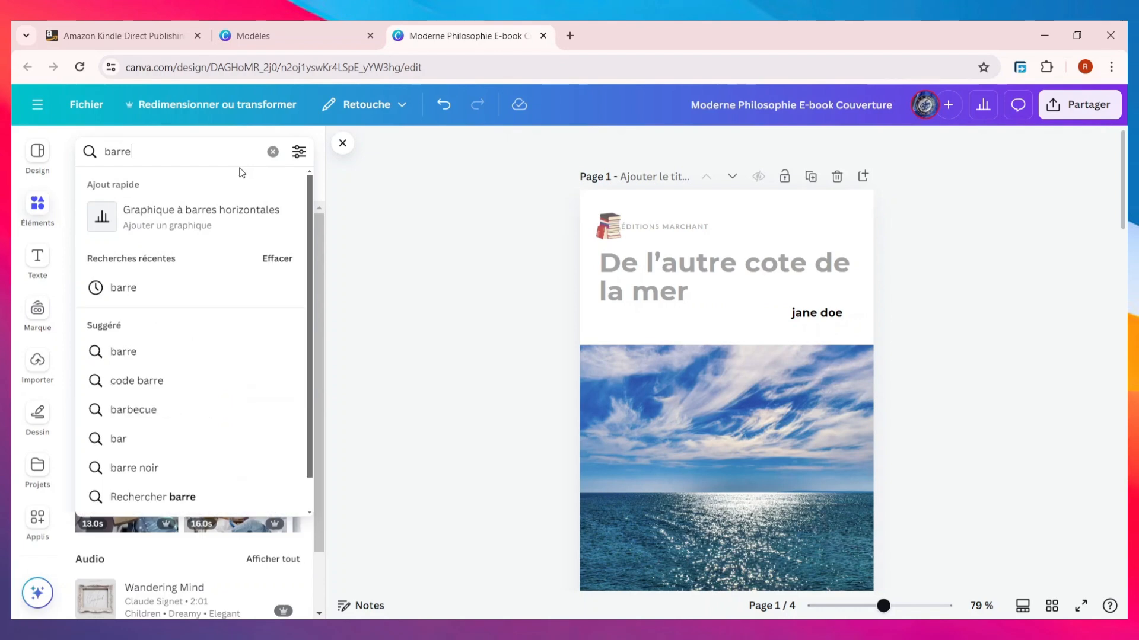
key(Return)
click(295, 310)
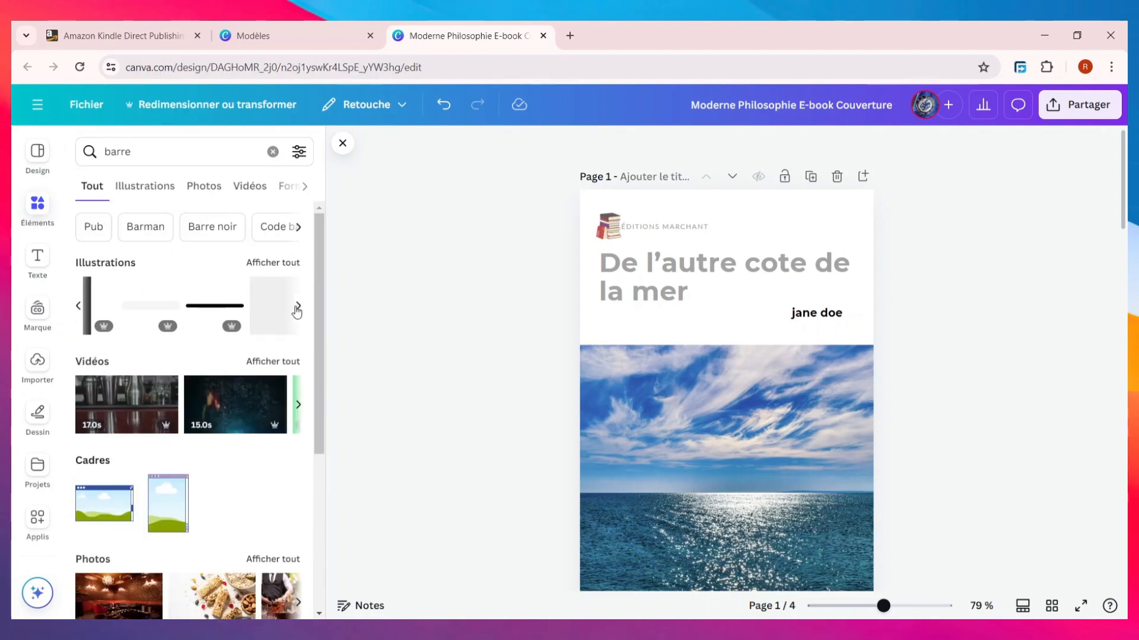
click(297, 307)
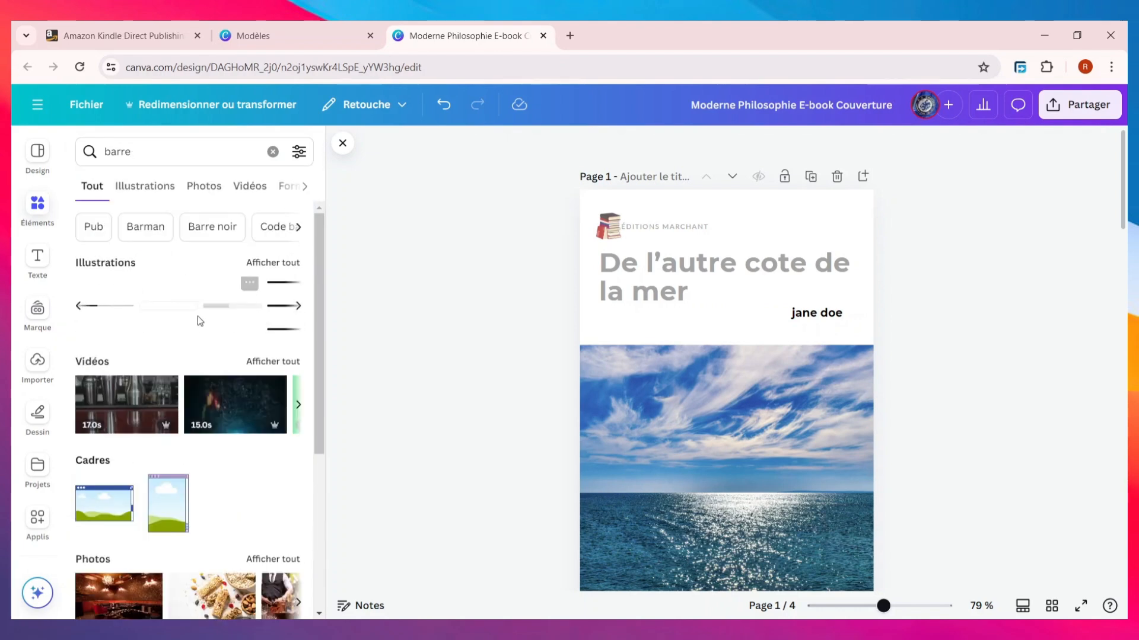
click(292, 313)
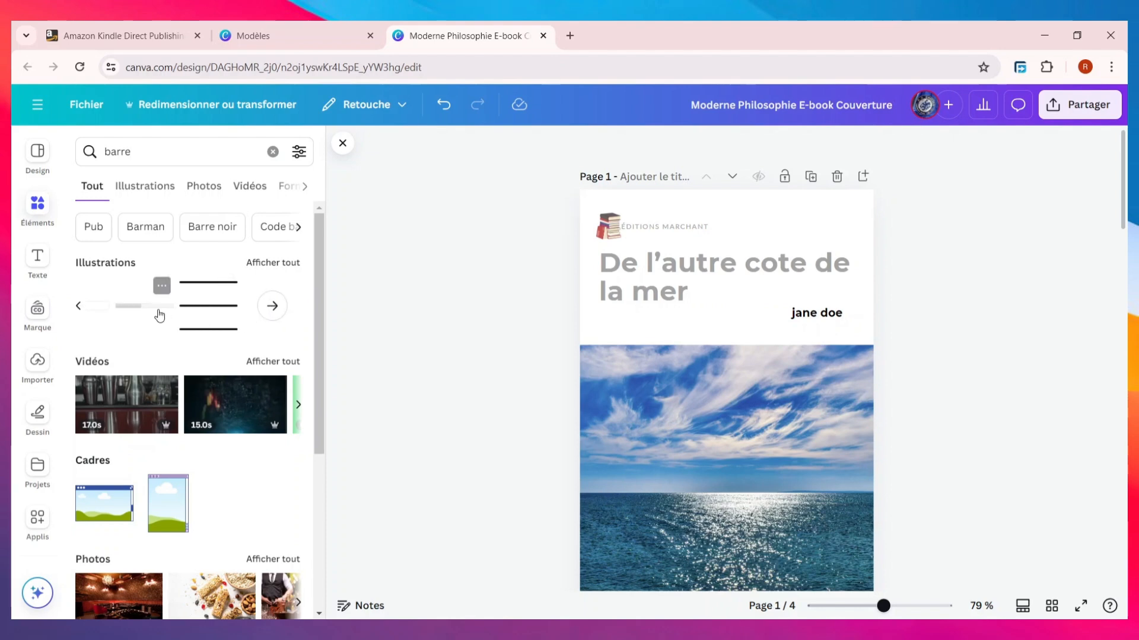
click(224, 317)
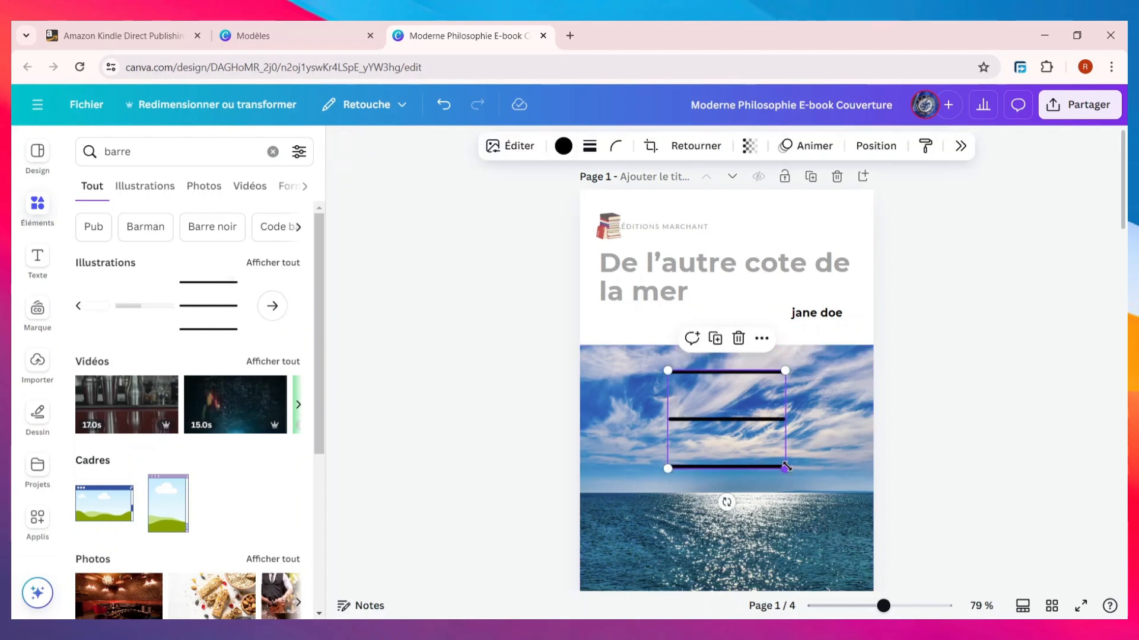
Shrink the three-line illustration, place it at the cover's left edge across the photo's upper border, and send it back one level.
drag(786, 467, 718, 412)
drag(746, 371, 622, 337)
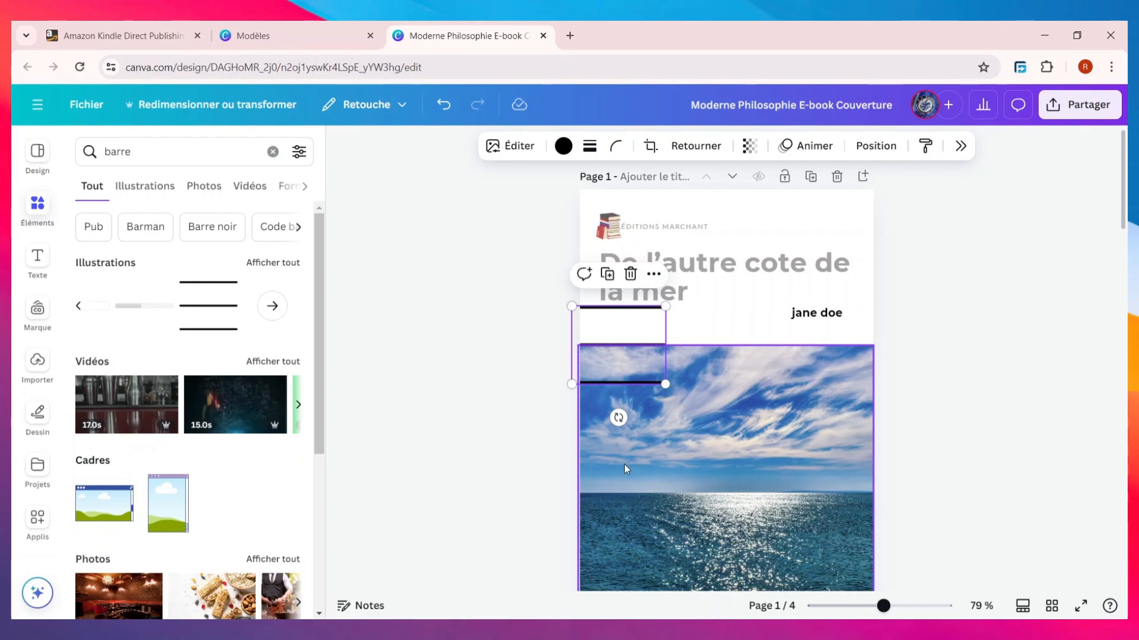
click(653, 273)
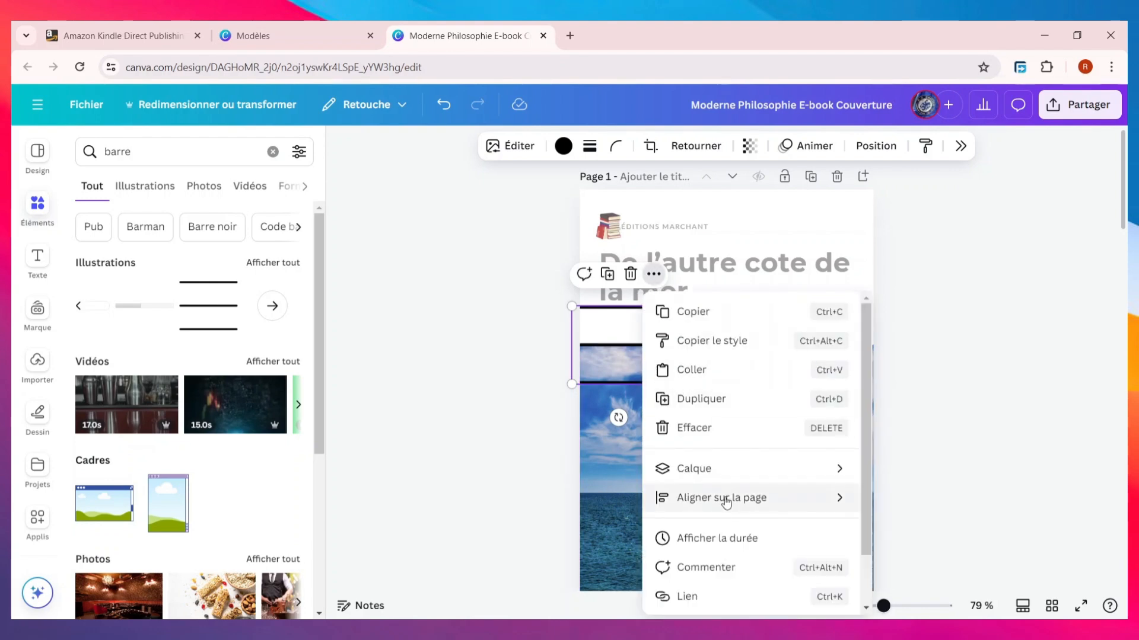
mouse_move(734, 504)
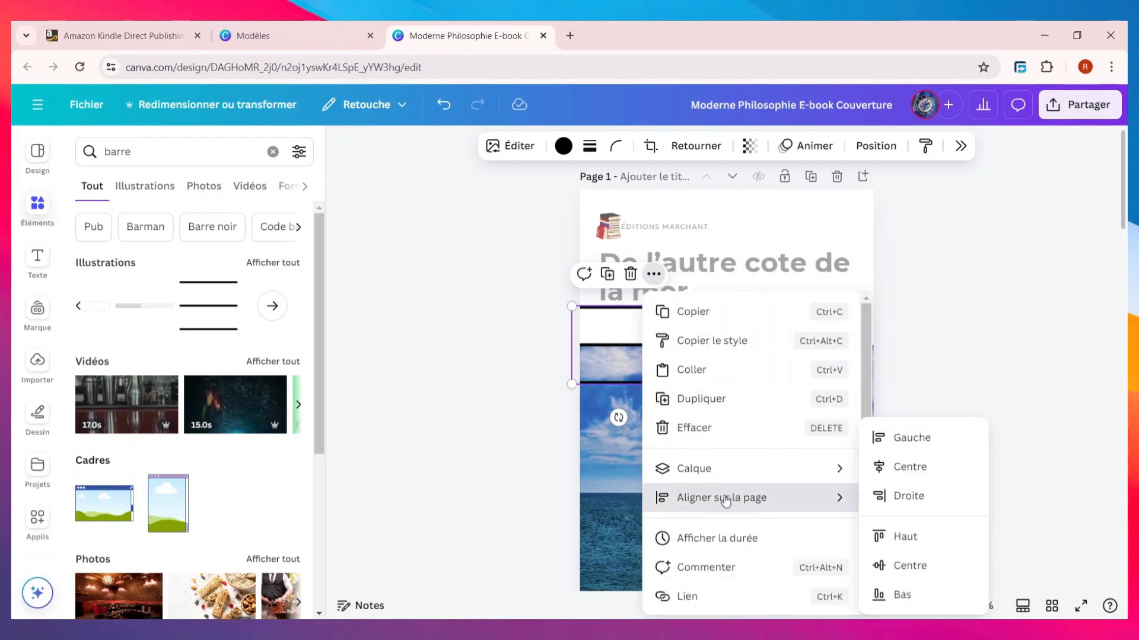
mouse_move(839, 468)
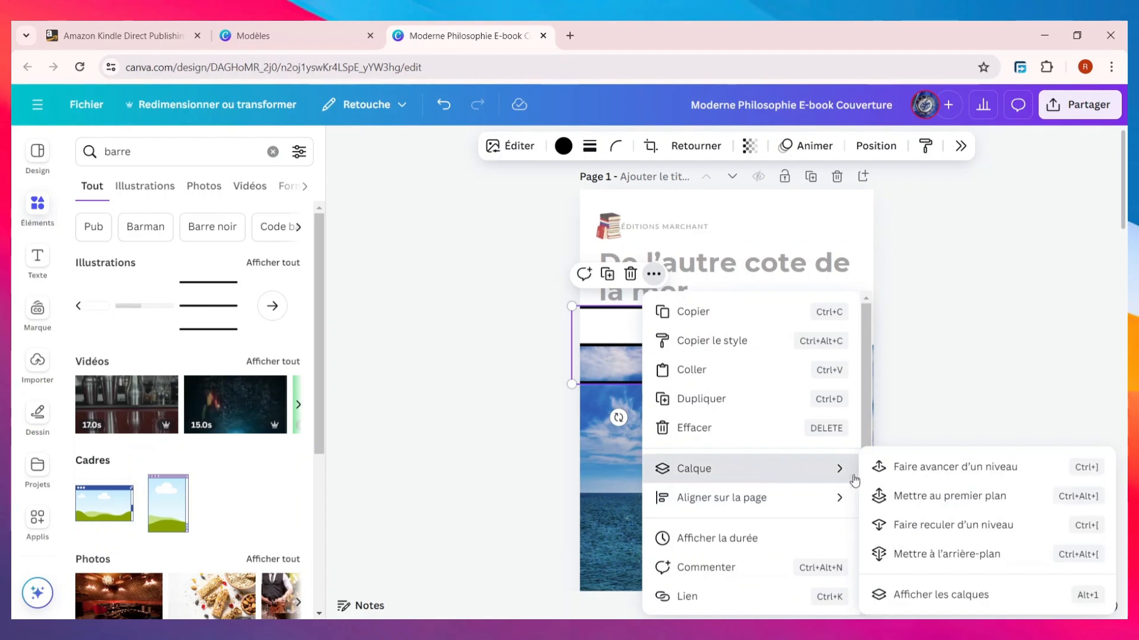
click(949, 525)
click(968, 458)
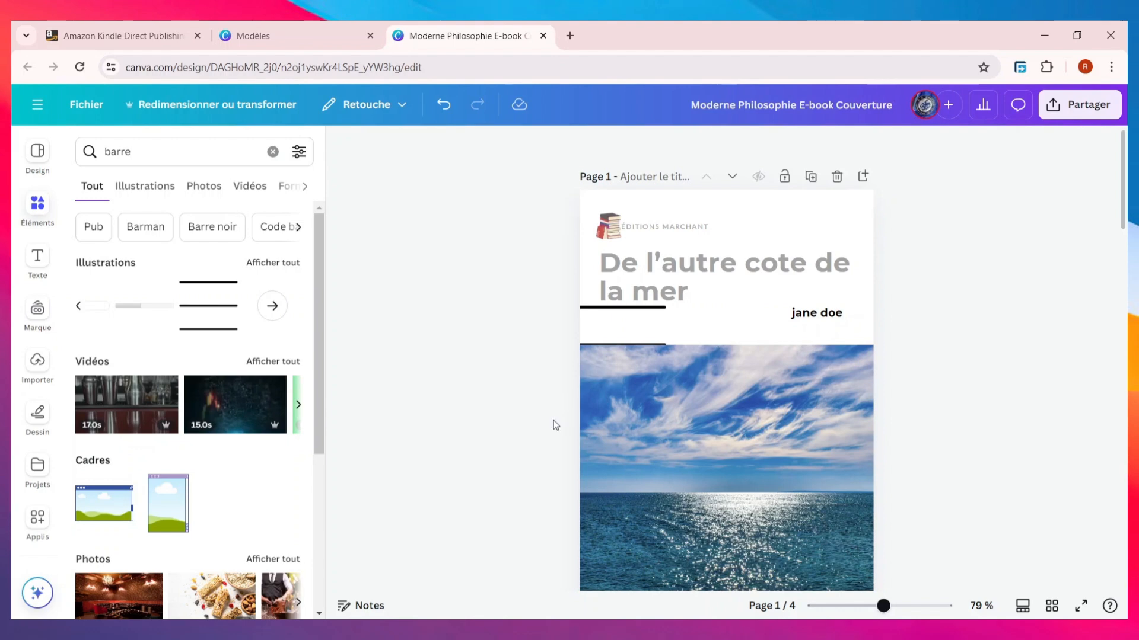
Nudge the three-line illustration up slightly and colour it dark blue from the default colours.
click(602, 327)
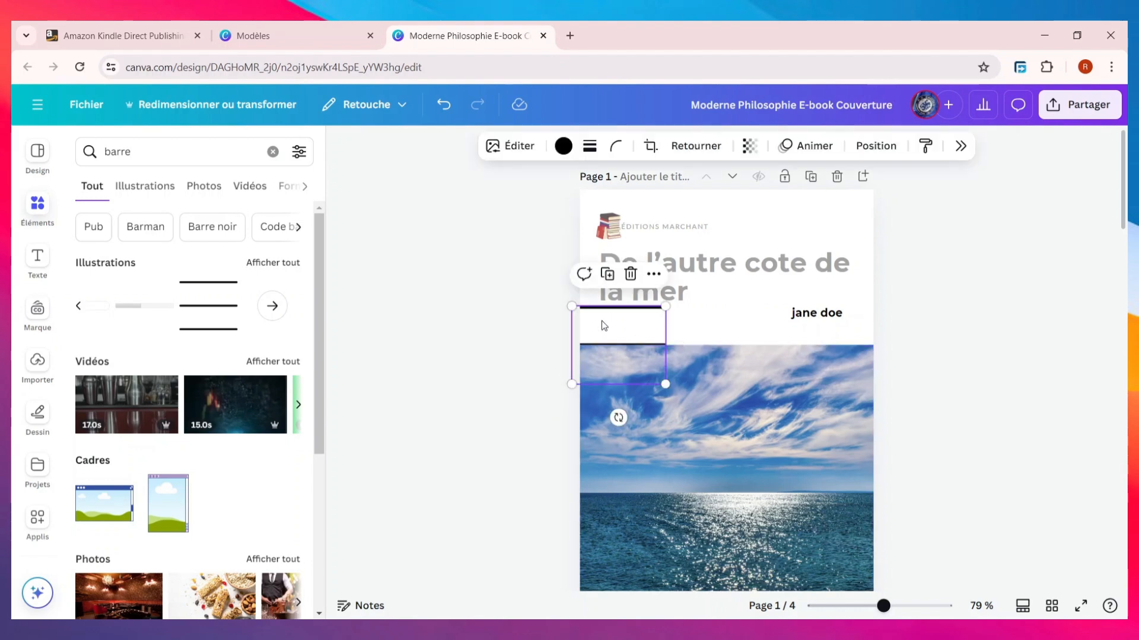
drag(603, 326, 600, 316)
click(947, 312)
click(622, 335)
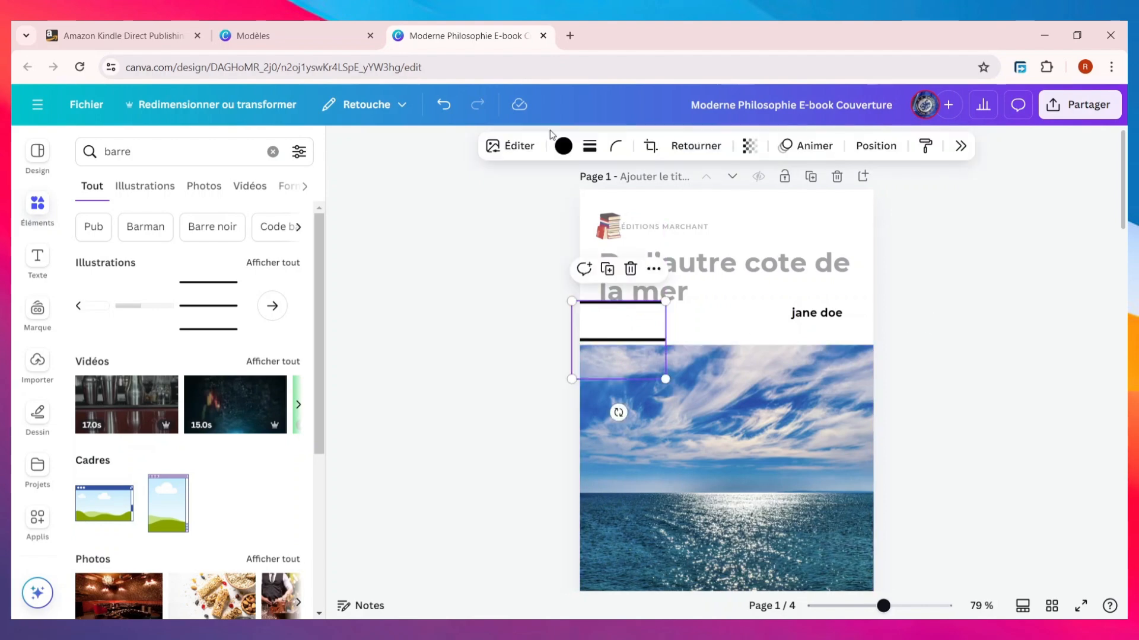
click(562, 146)
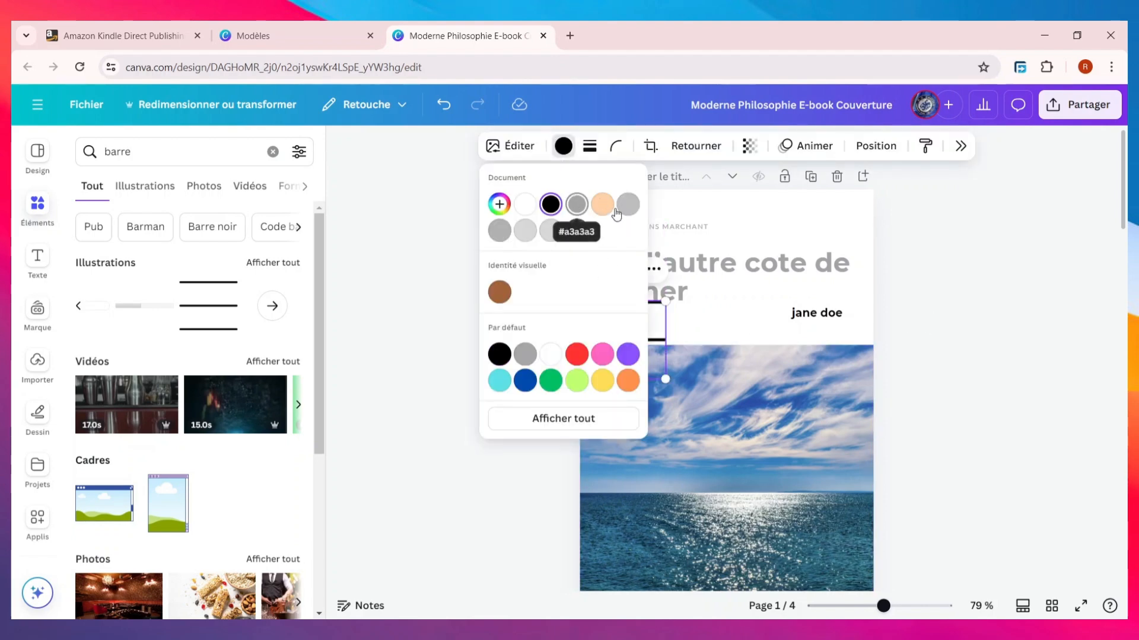
click(525, 380)
click(776, 339)
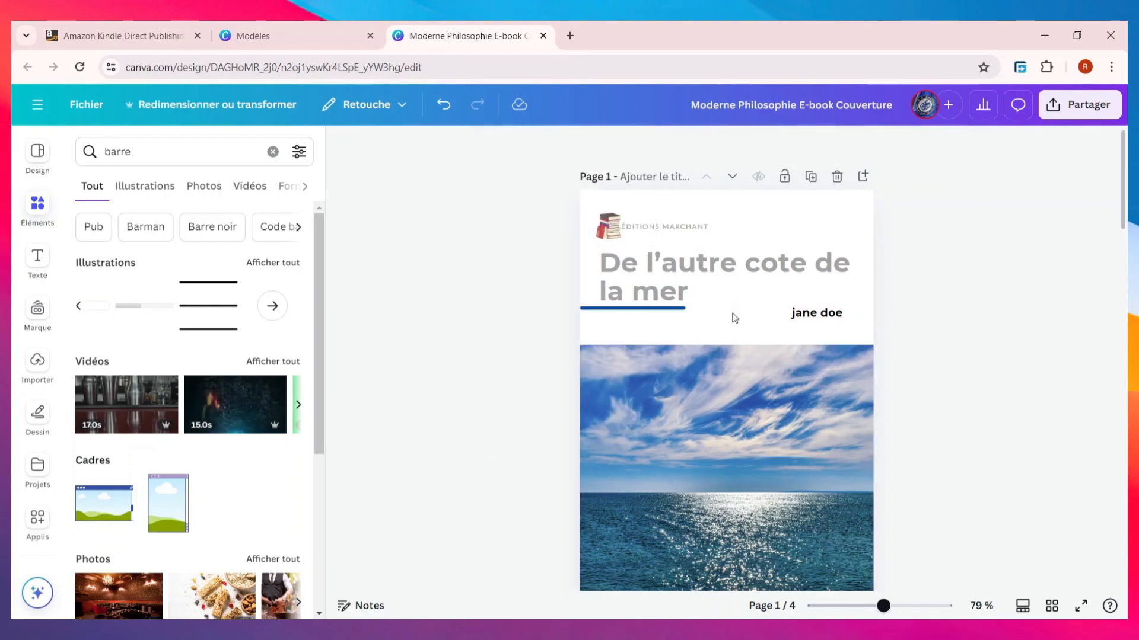
Move the author's name down to just above the sea photo and nudge the photo up slightly.
scroll(736, 318, down, 1)
scroll(738, 331, up, 1)
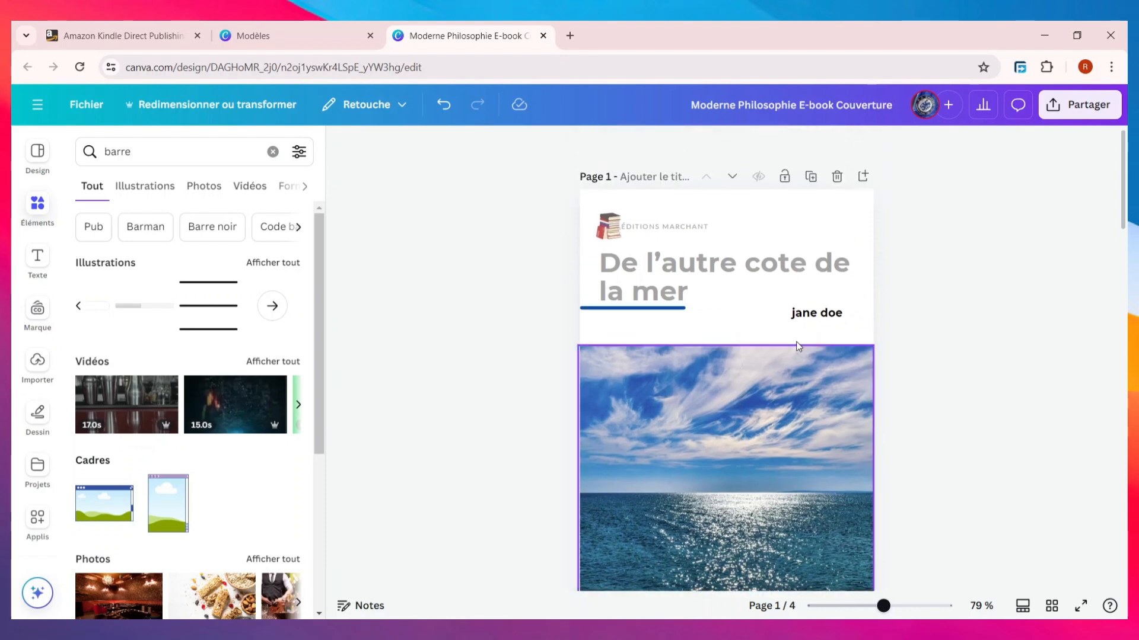
click(808, 312)
drag(808, 312, 804, 334)
scroll(802, 362, down, 2)
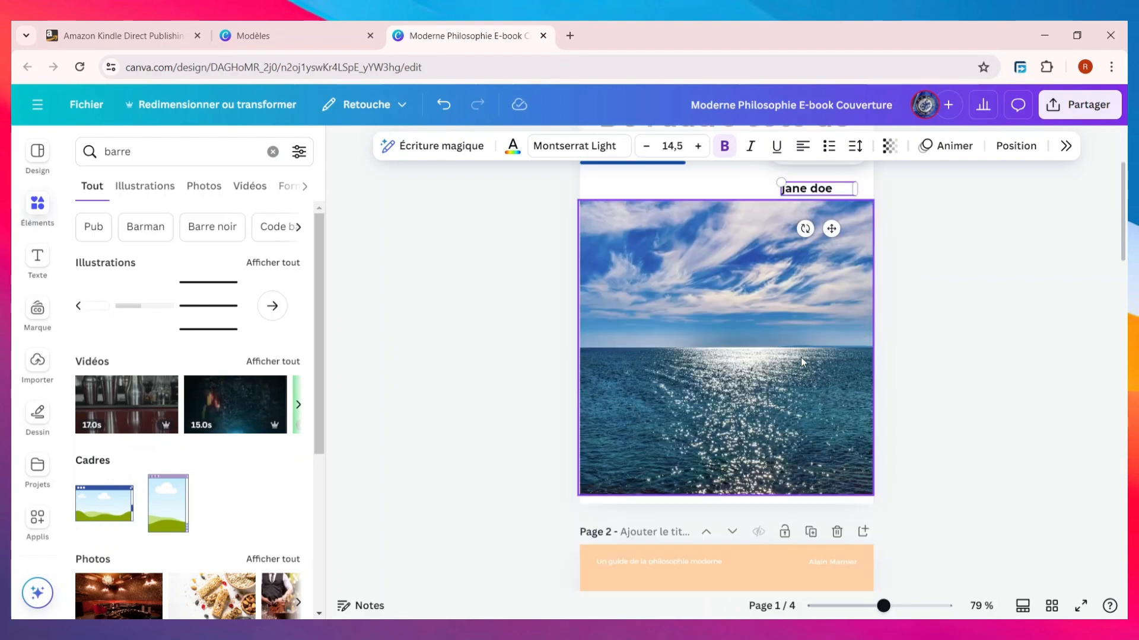
click(813, 389)
drag(812, 389, 812, 384)
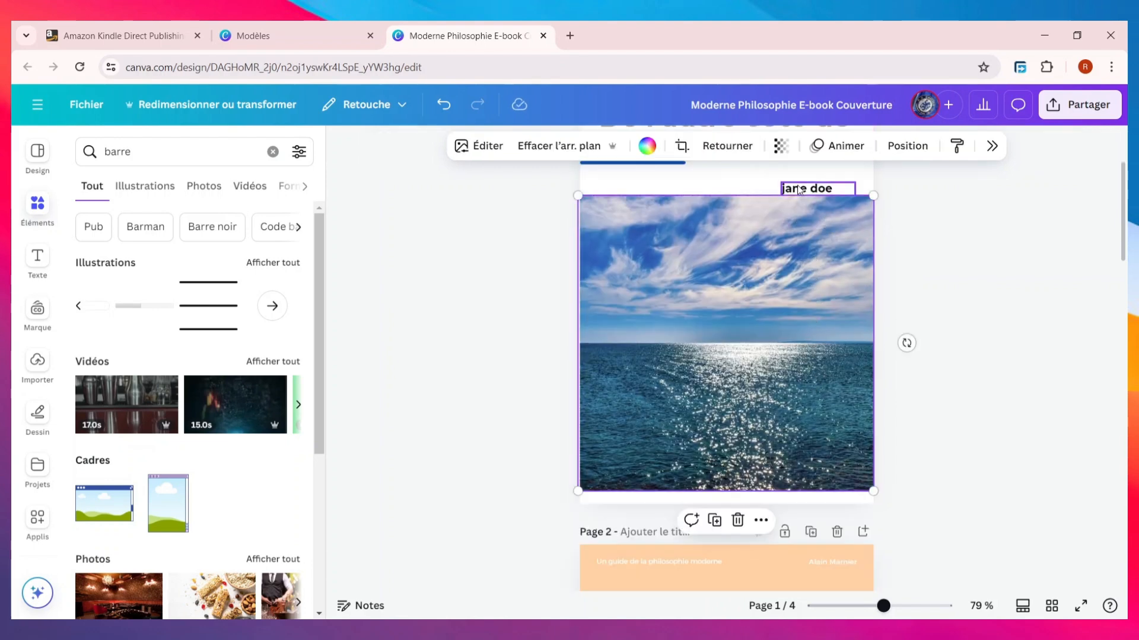
Move the author's name onto the right side of the sea photo, over the water below the horizon.
drag(807, 188, 802, 414)
drag(803, 375, 804, 376)
scroll(804, 376, down, 3)
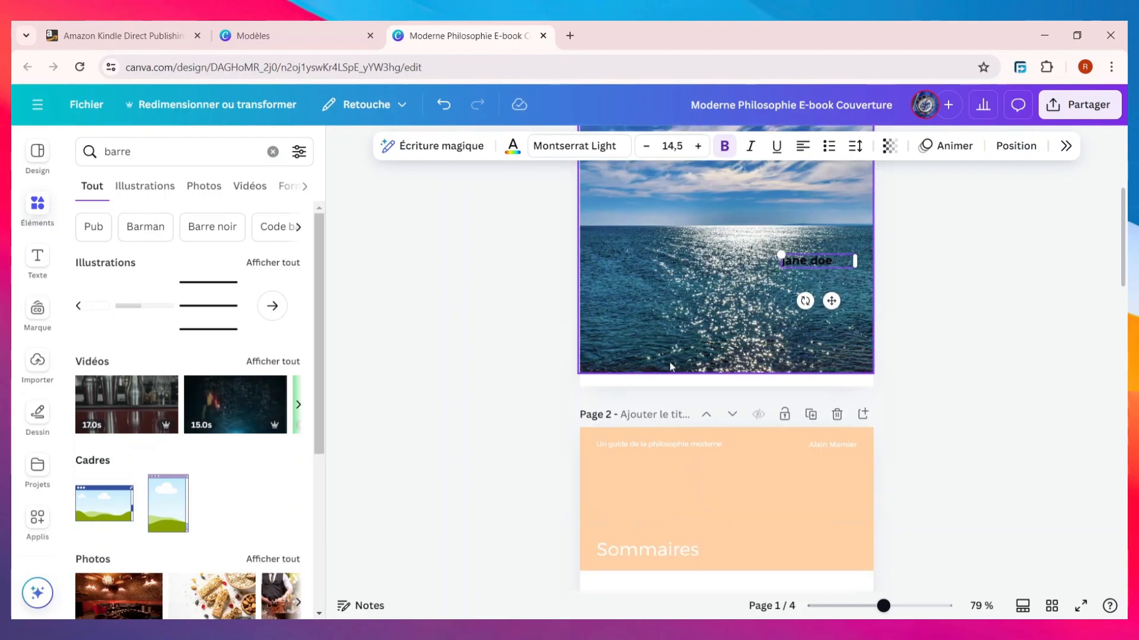
Move the author's name back above the sea photo, near the cover's right edge beneath the title.
scroll(681, 325, up, 4)
click(704, 370)
mouse_move(704, 371)
mouse_down()
mouse_move(706, 385)
mouse_move(707, 361)
mouse_up()
drag(800, 441, 810, 239)
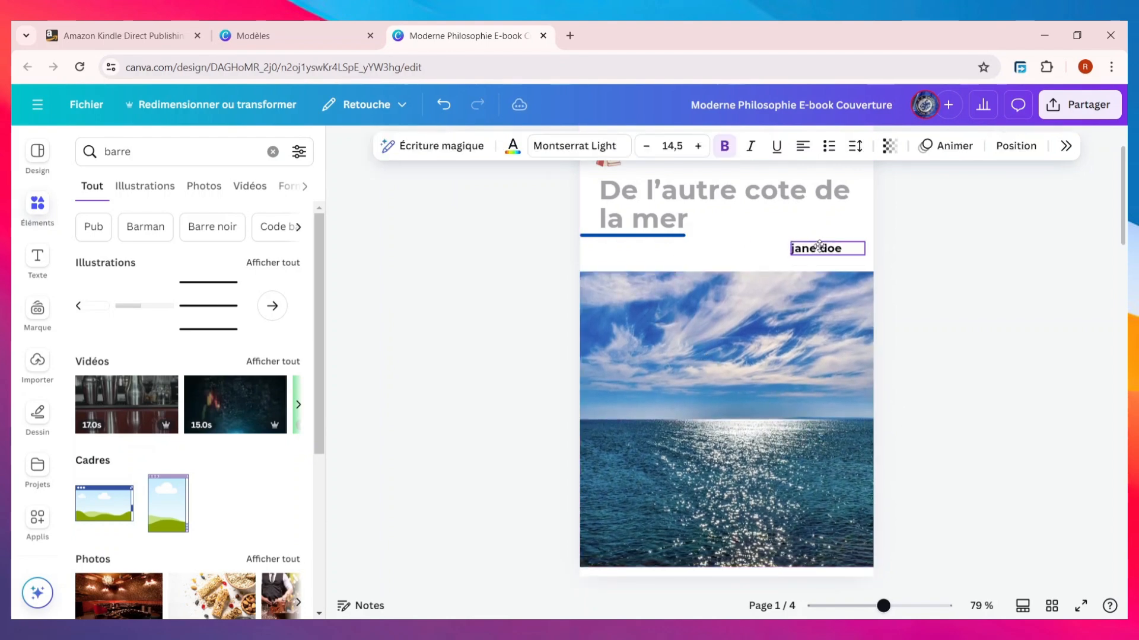
Enlarge the author's name on the cover by three font-size increments and shift it slightly right.
click(621, 148)
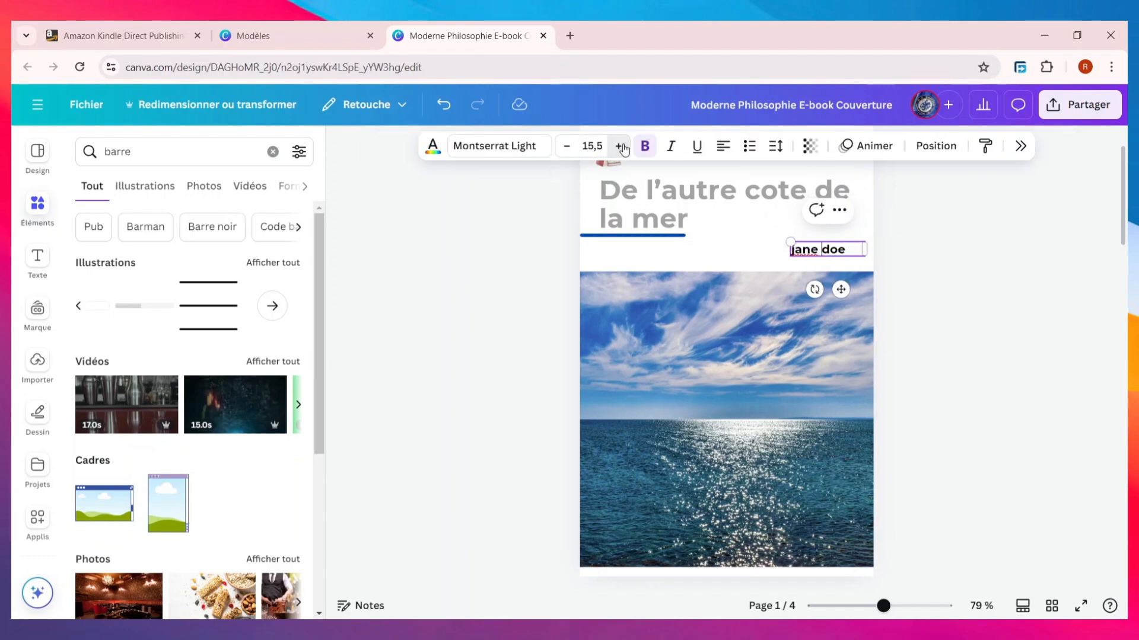
click(621, 147)
click(620, 148)
click(958, 286)
click(827, 254)
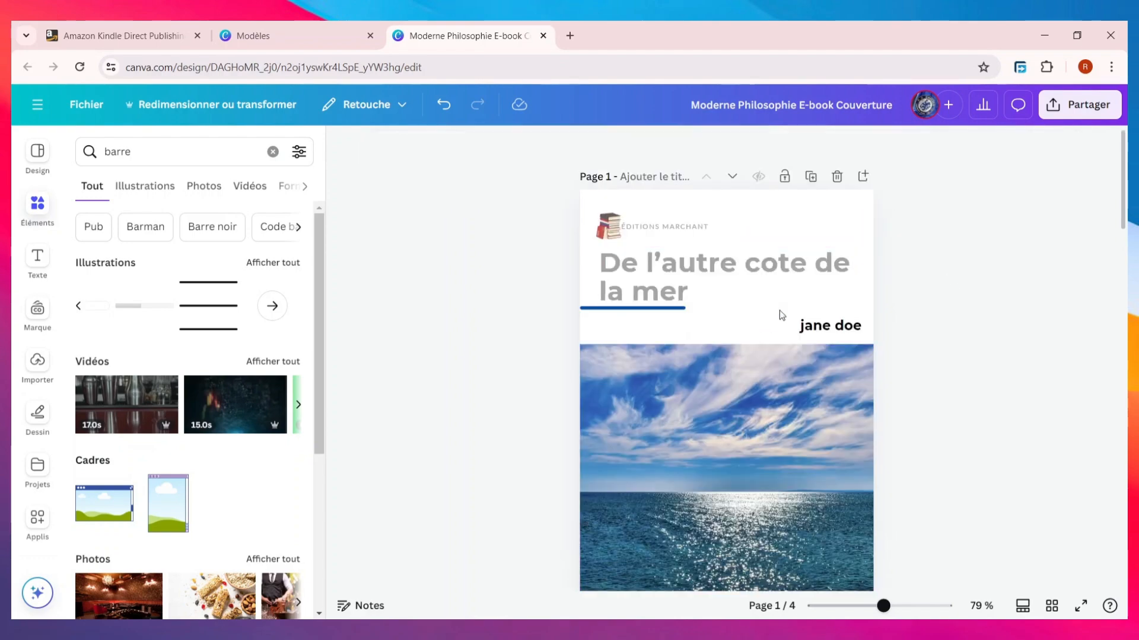
Try the default dark blue on page 2's "Sommaires" banner and compare it with the cover photo.
scroll(771, 307, down, 4)
scroll(771, 307, up, 4)
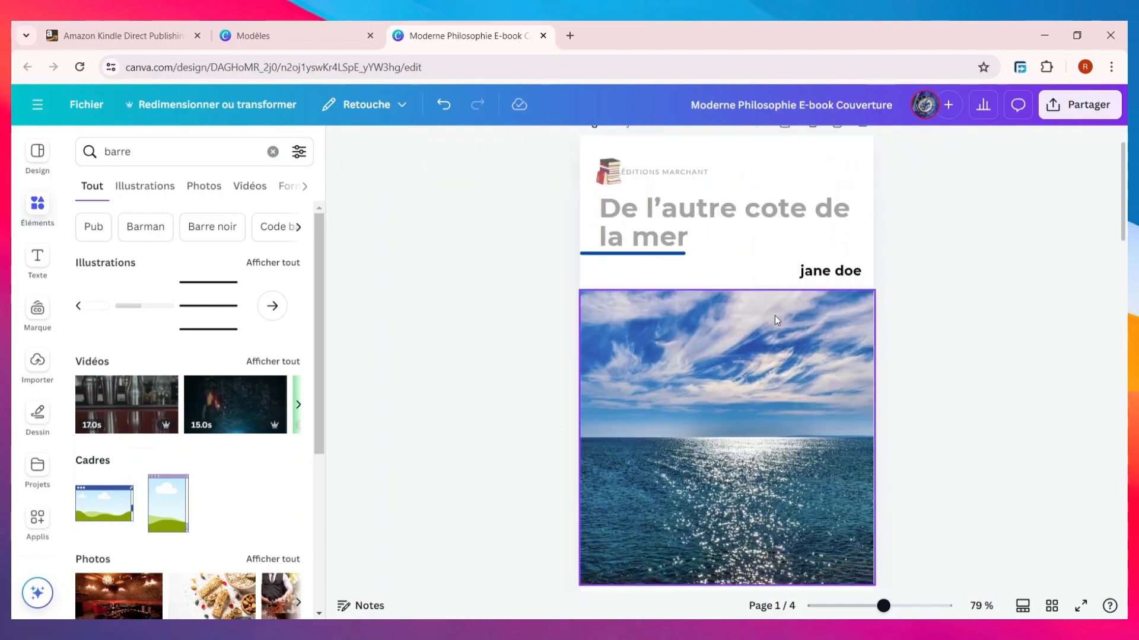
scroll(810, 349, down, 3)
scroll(812, 348, up, 3)
scroll(809, 340, down, 5)
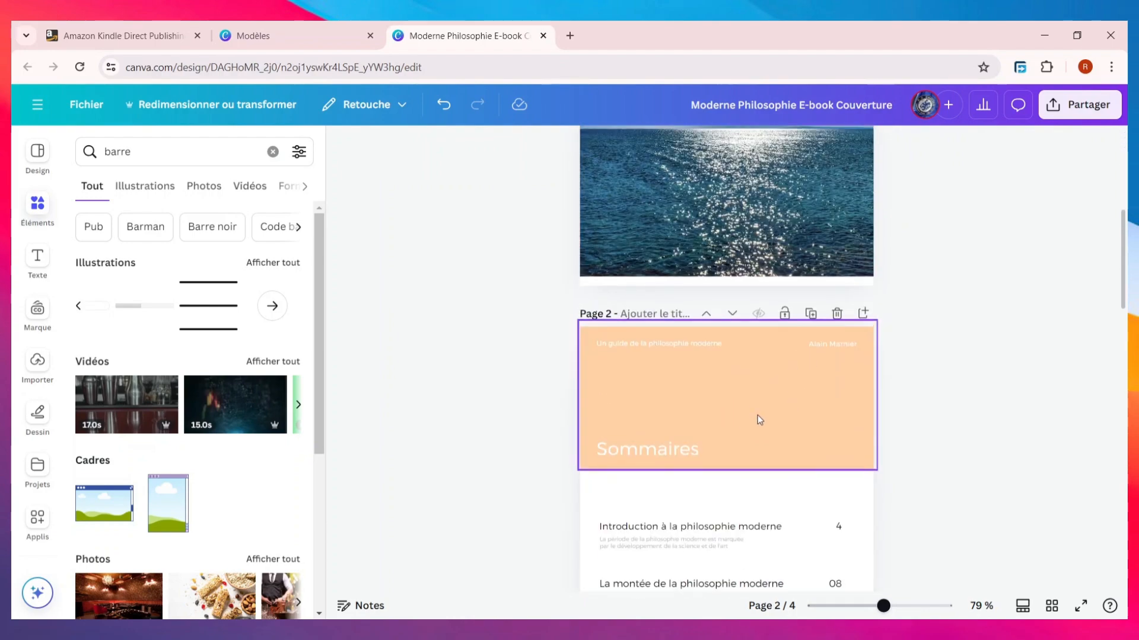
scroll(741, 405, down, 4)
scroll(767, 312, up, 1)
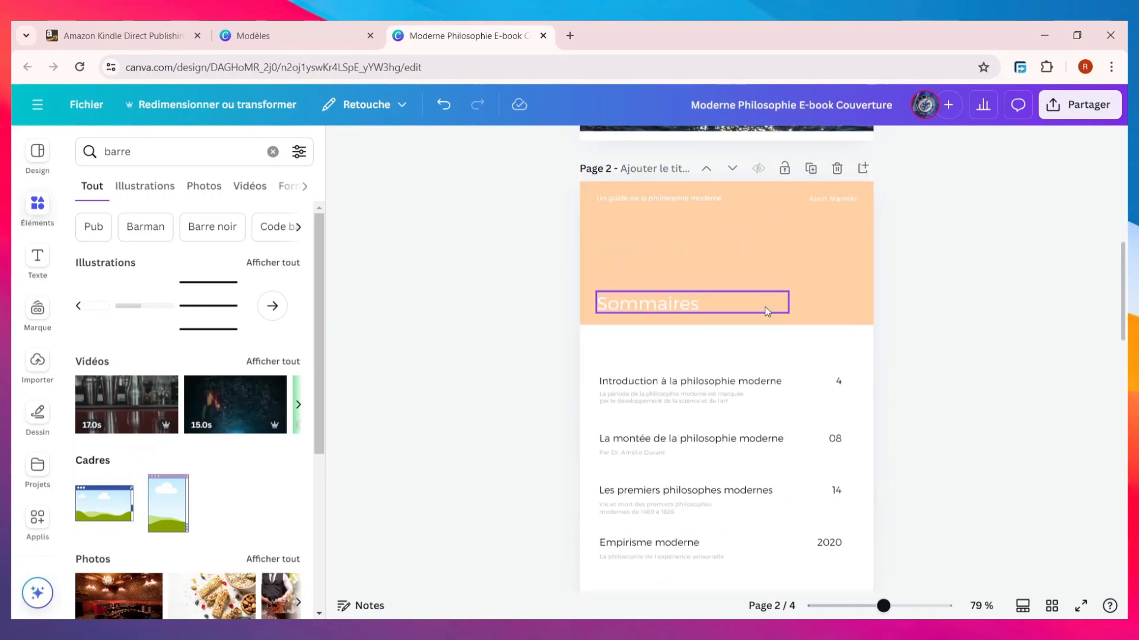
click(728, 249)
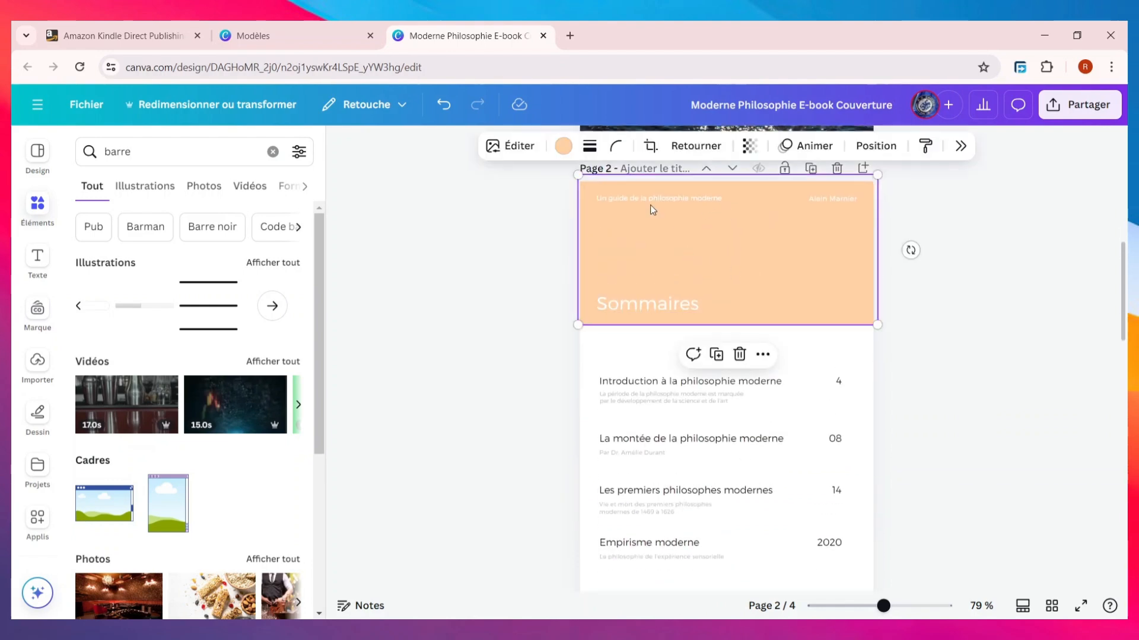
click(564, 147)
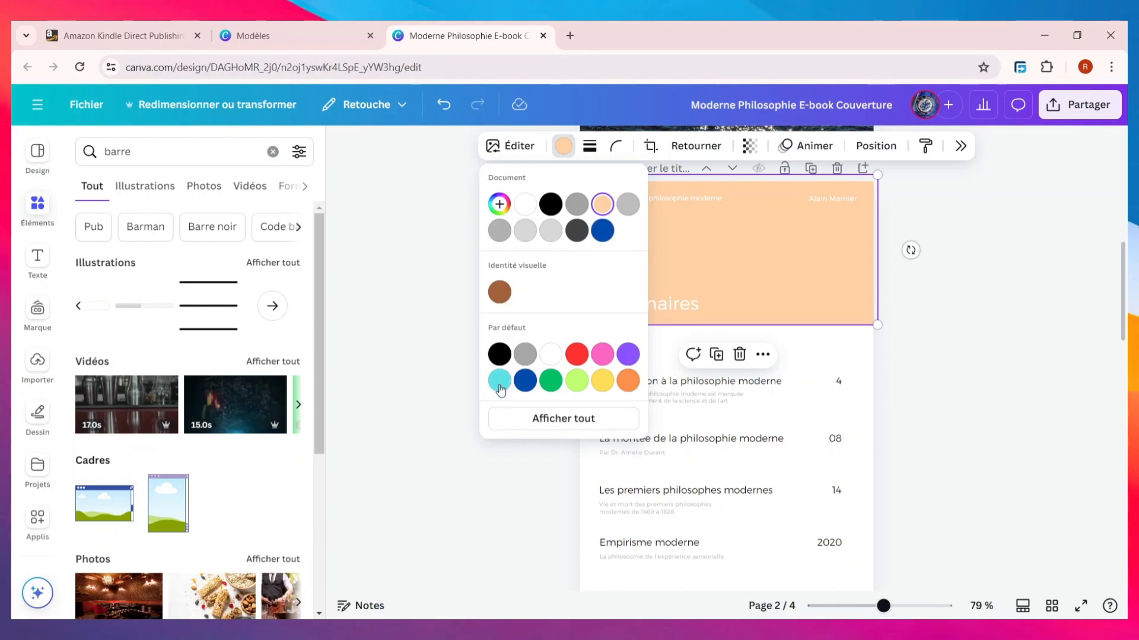
click(525, 380)
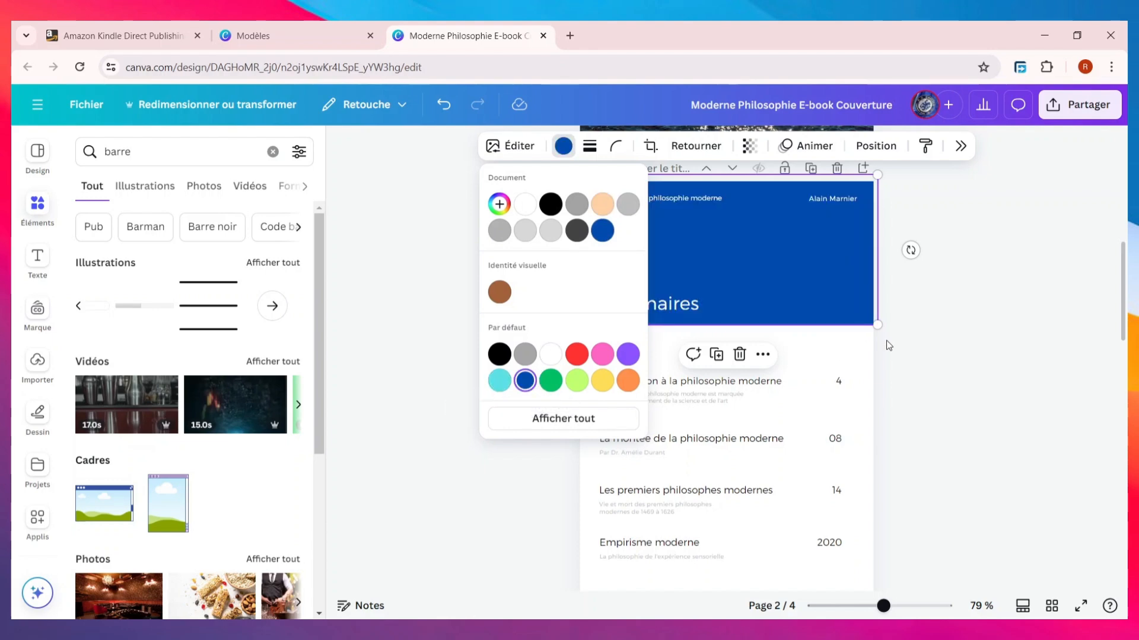
scroll(907, 346, up, 5)
scroll(854, 374, down, 3)
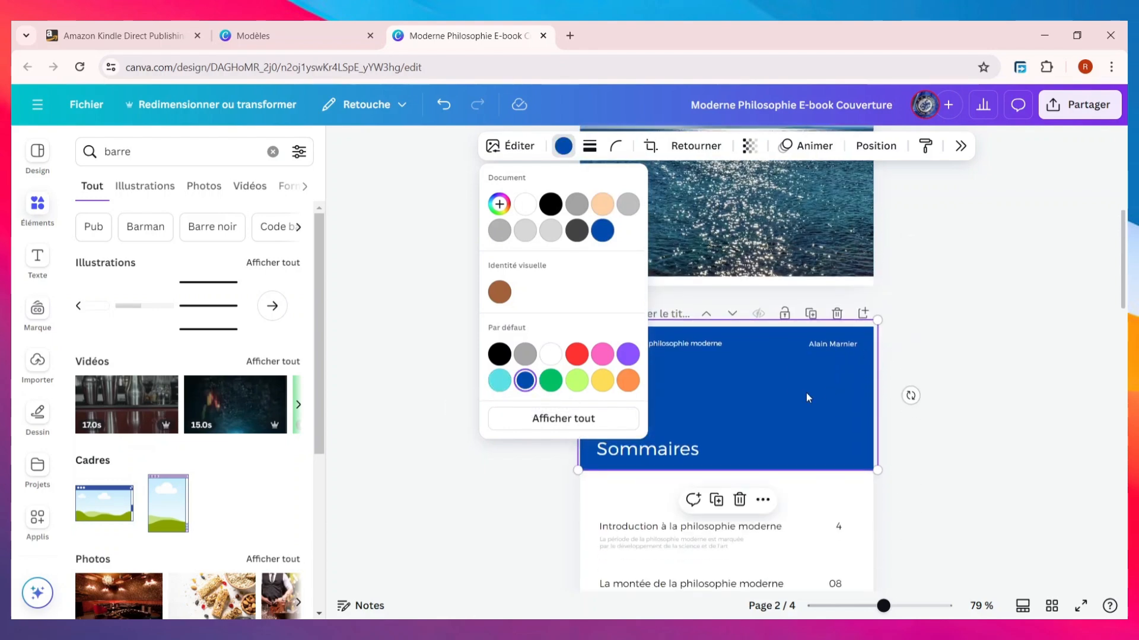
scroll(821, 359, up, 2)
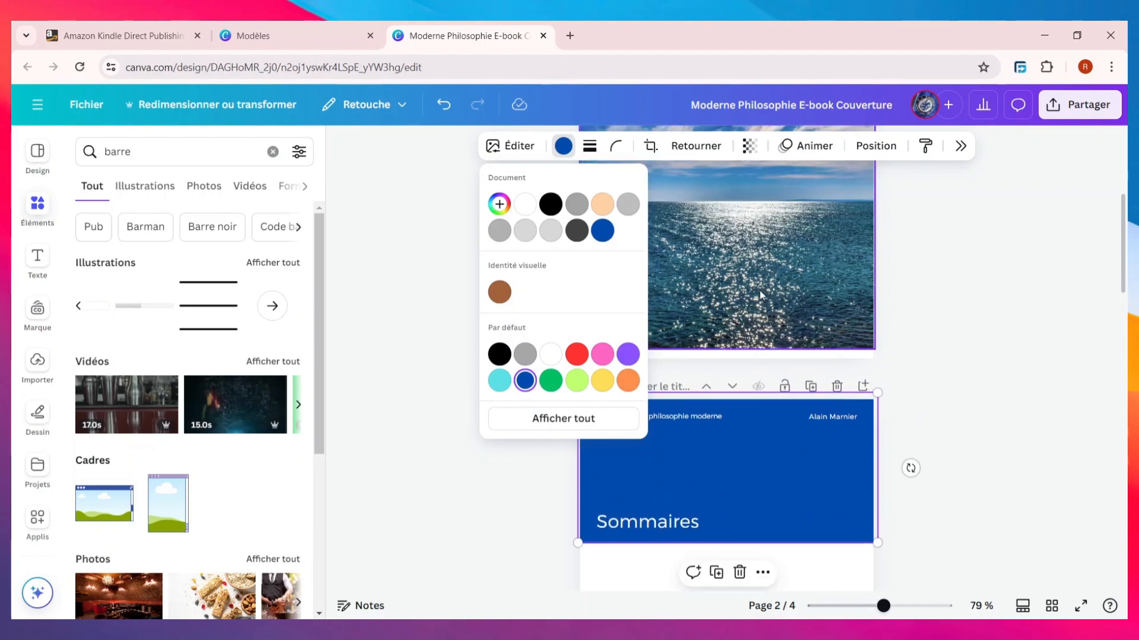
scroll(771, 322, down, 2)
Try #6992bd on the "Sommaires" banner, then fill it with the brighter blue from the sea photo's colours.
click(563, 418)
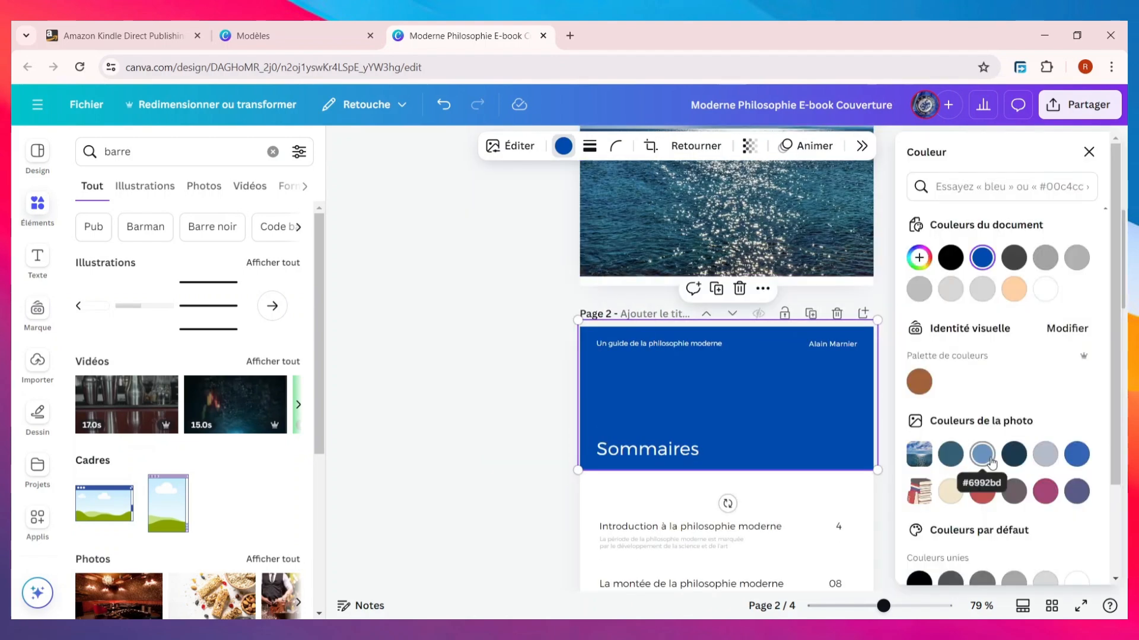
click(982, 454)
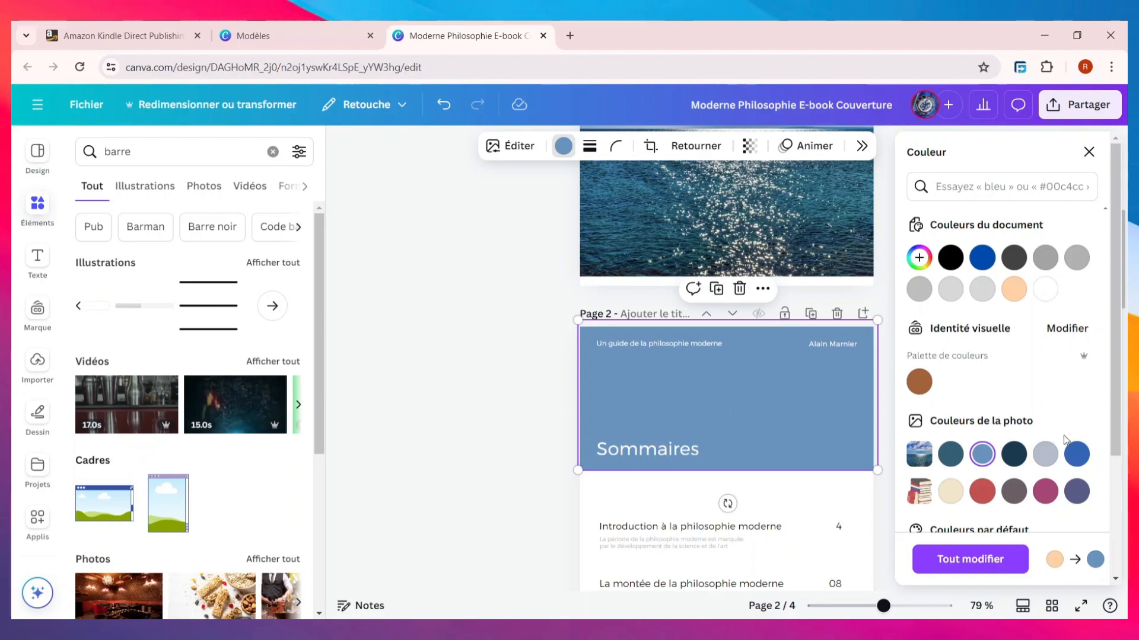
click(1076, 454)
click(713, 362)
scroll(729, 380, up, 2)
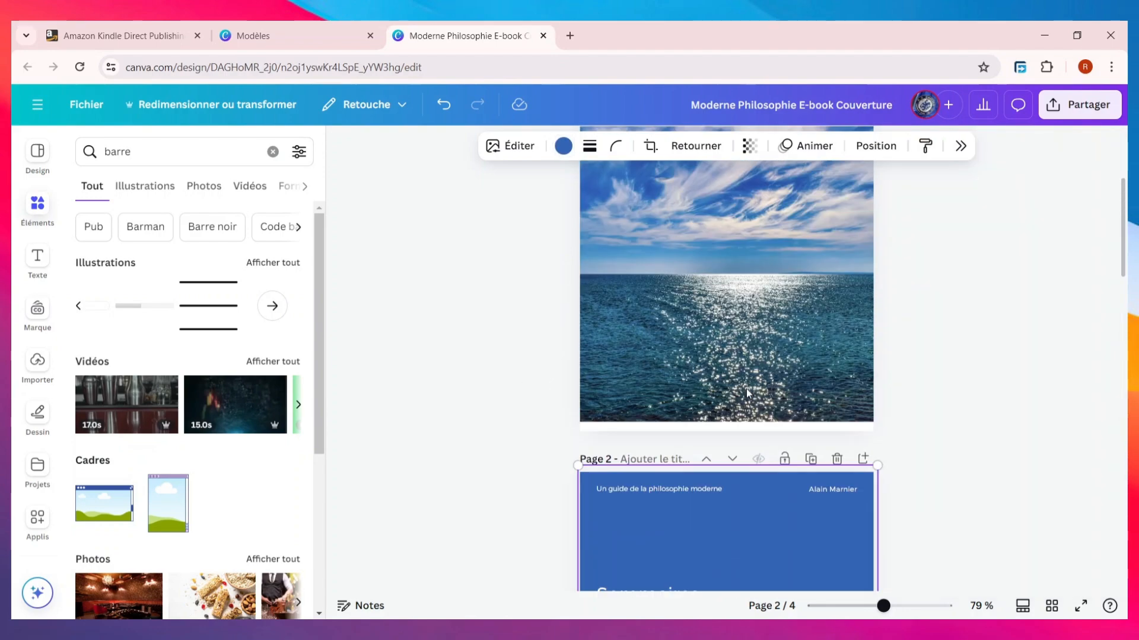
scroll(746, 389, down, 5)
scroll(738, 400, up, 5)
scroll(740, 402, down, 3)
scroll(740, 402, down, 3)
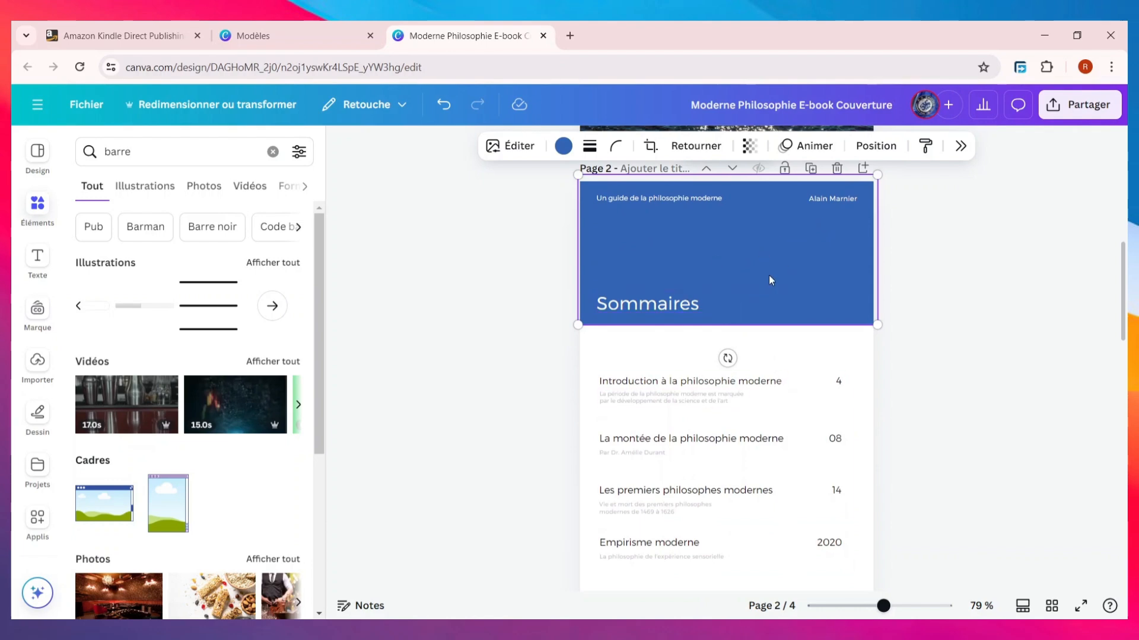
Replace the small header text "Un guide de la philosophie moderne" on page 2 with "De l'autre cote de la mer".
double_click(634, 201)
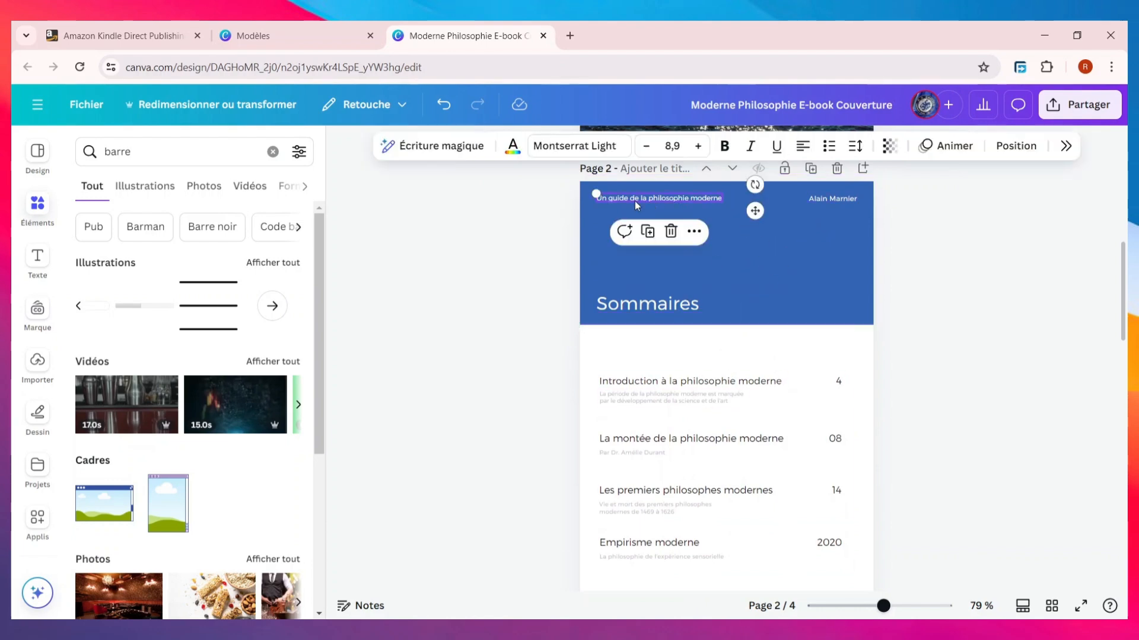
scroll(764, 249, up, 4)
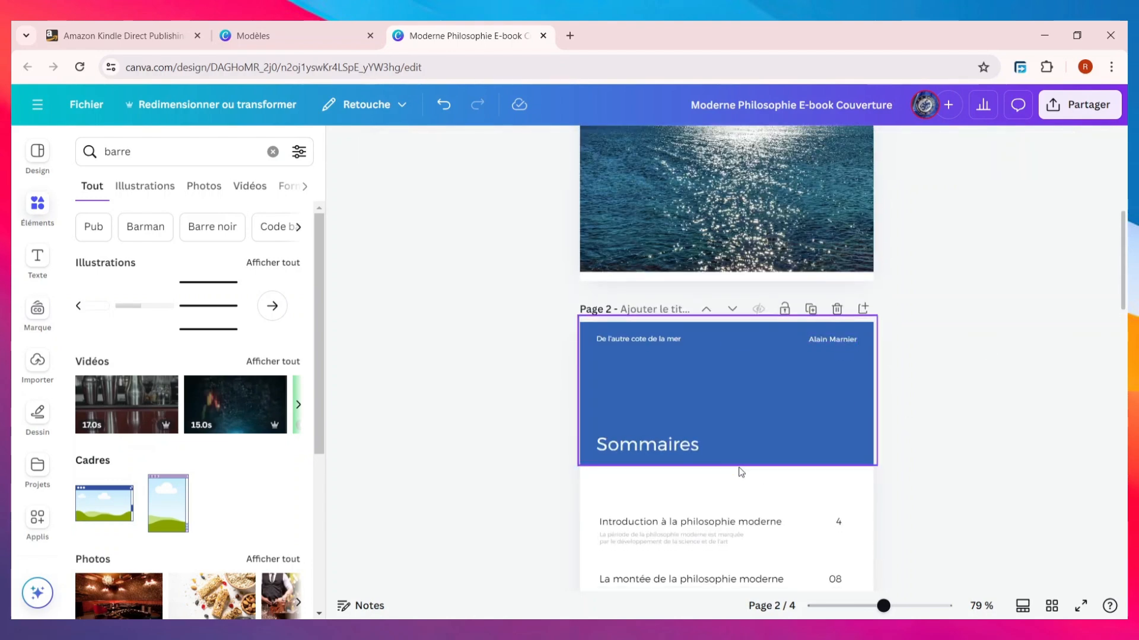
scroll(739, 473, down, 5)
scroll(751, 365, up, 2)
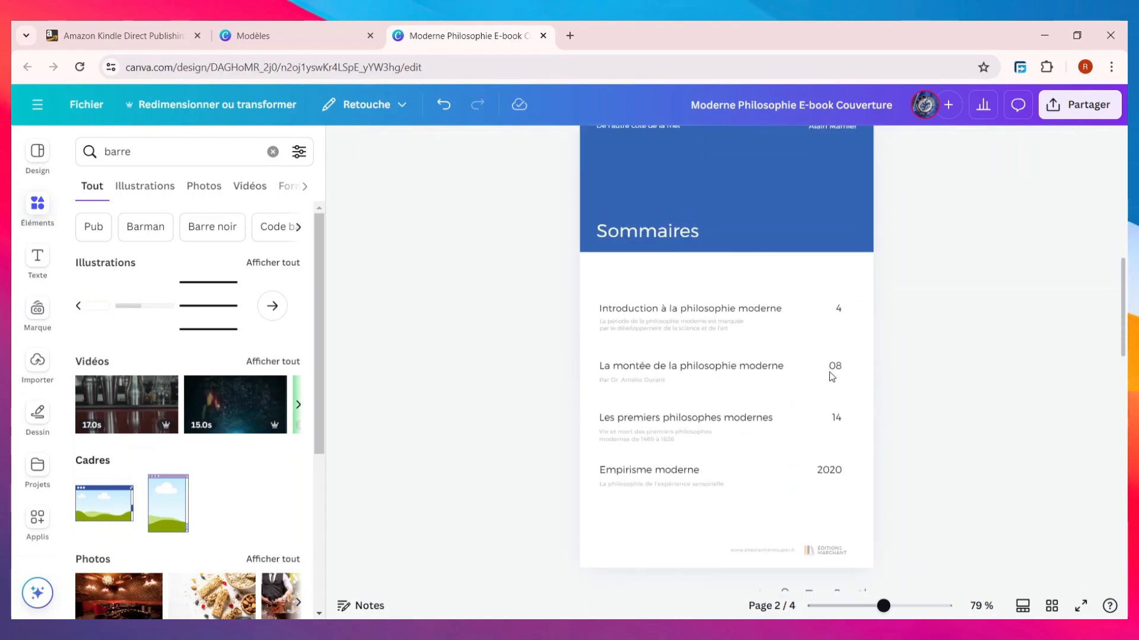
Recolour the "Chapitre 1" banner on page 3 with page 2's blue and apply the change to all matching orange elements.
scroll(744, 399, down, 5)
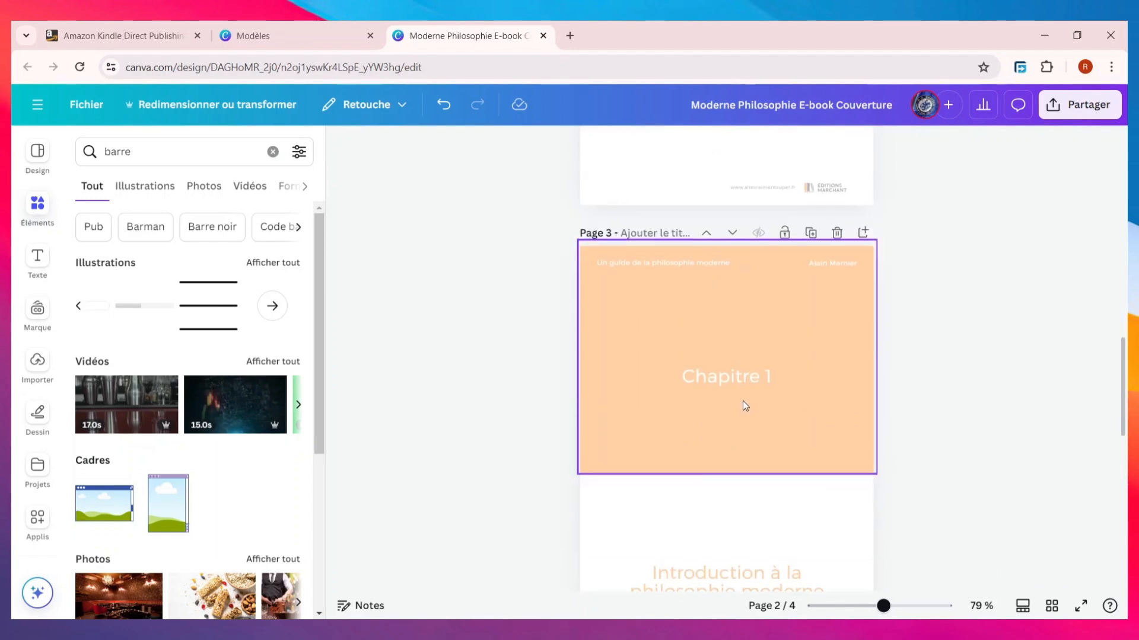
scroll(742, 380, down, 2)
scroll(747, 355, up, 2)
click(747, 321)
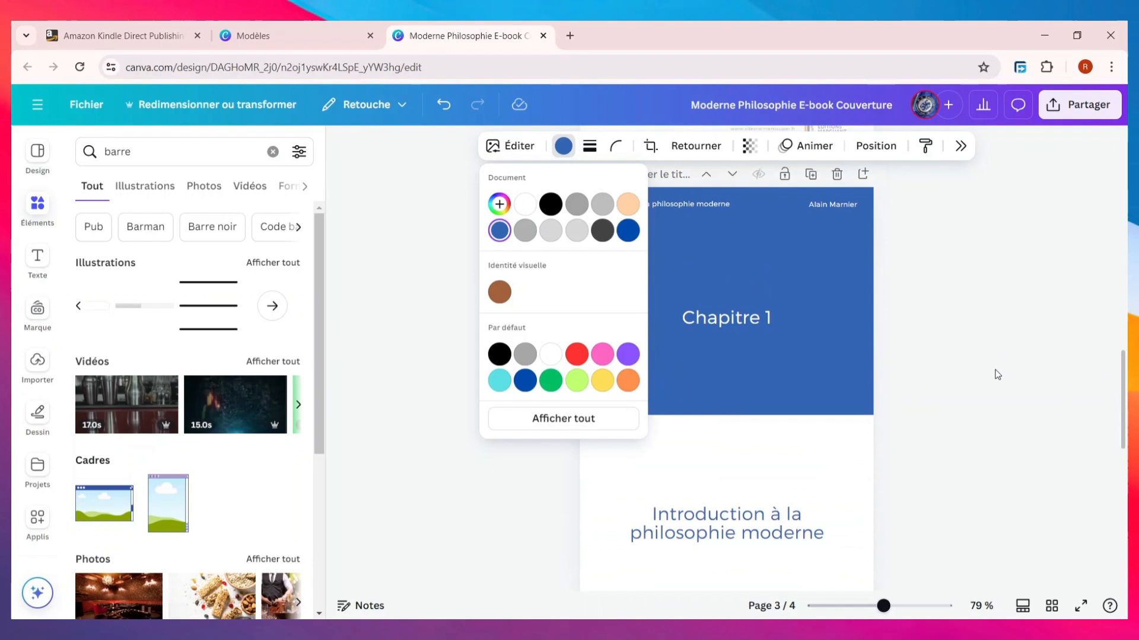
scroll(999, 372, down, 5)
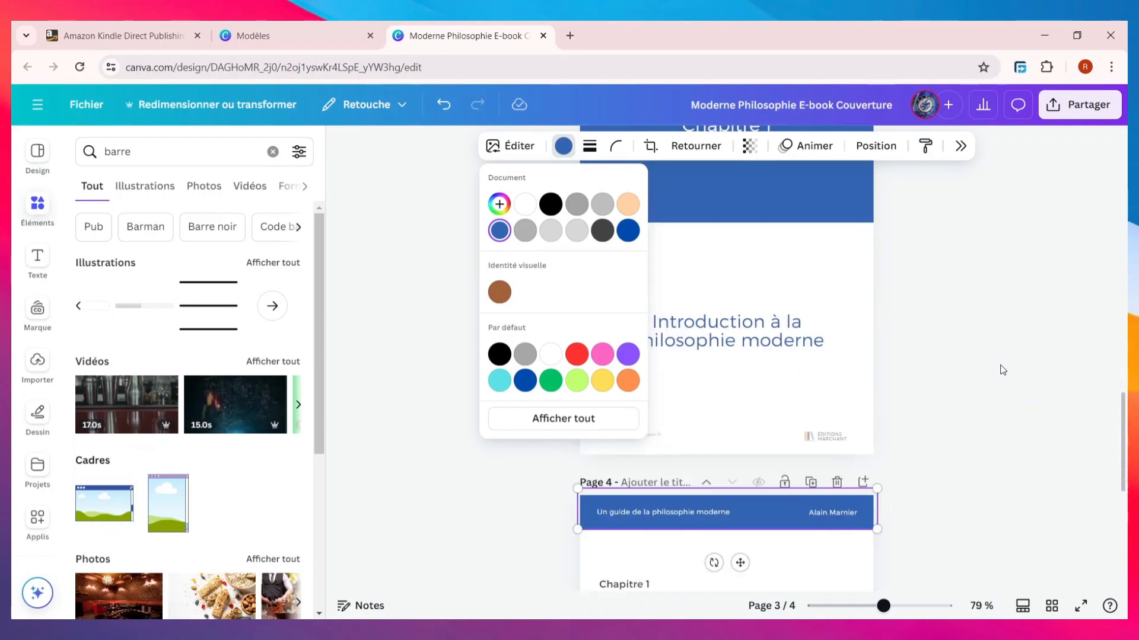
click(1003, 370)
Review the recoloured banners and the remaining template text on pages 2 to 4.
scroll(1002, 370, up, 10)
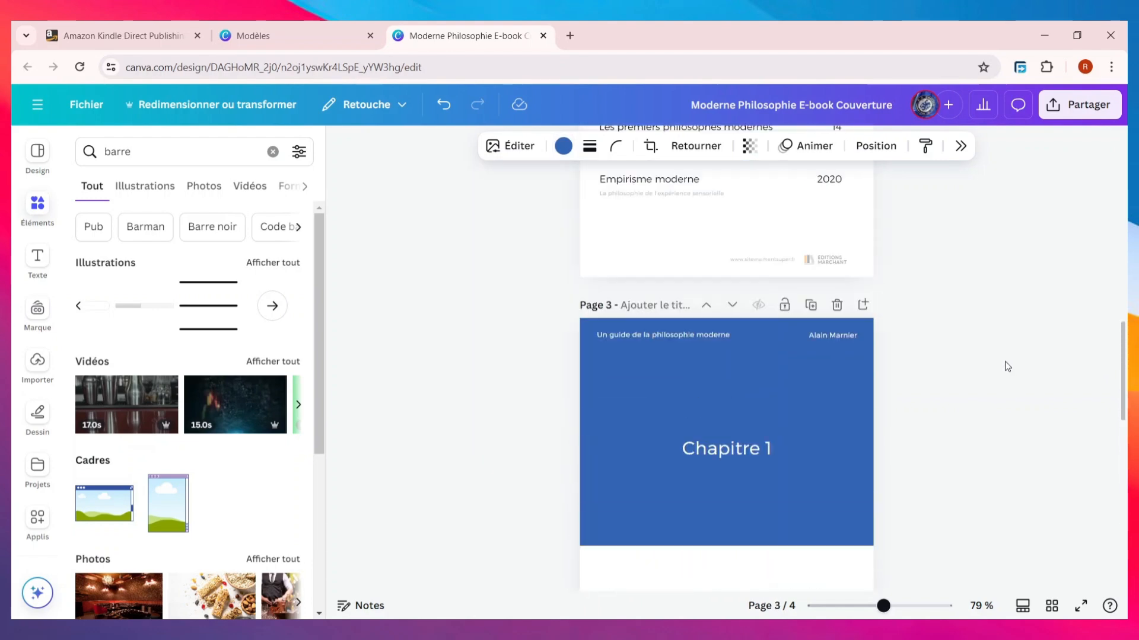
scroll(1005, 367, up, 1)
scroll(1005, 367, down, 2)
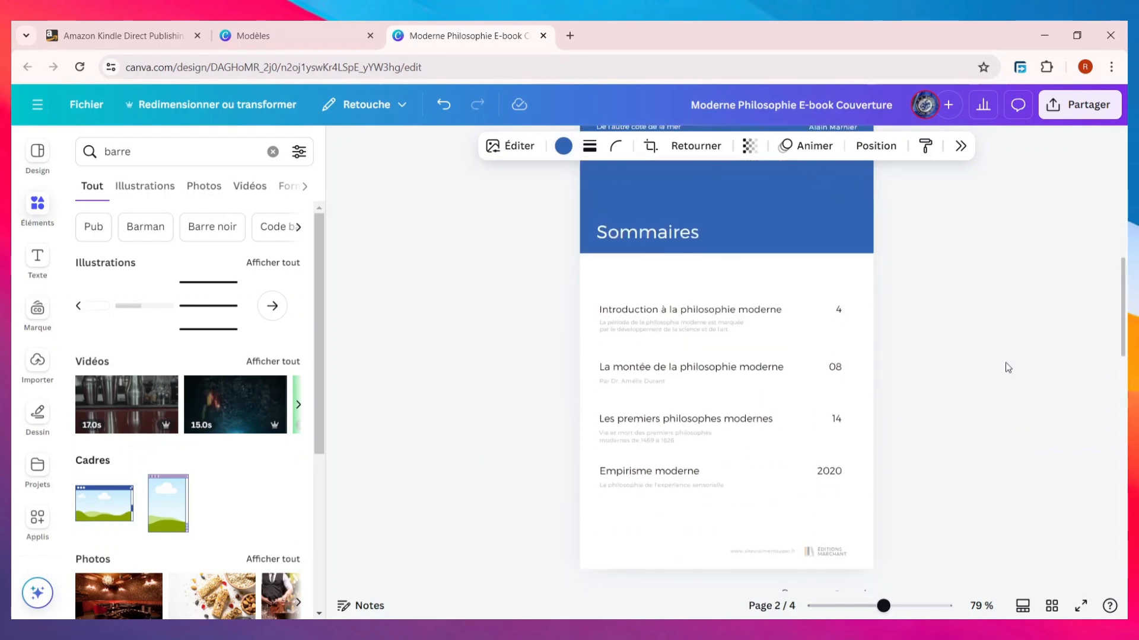
scroll(1005, 368, up, 7)
scroll(1005, 368, down, 12)
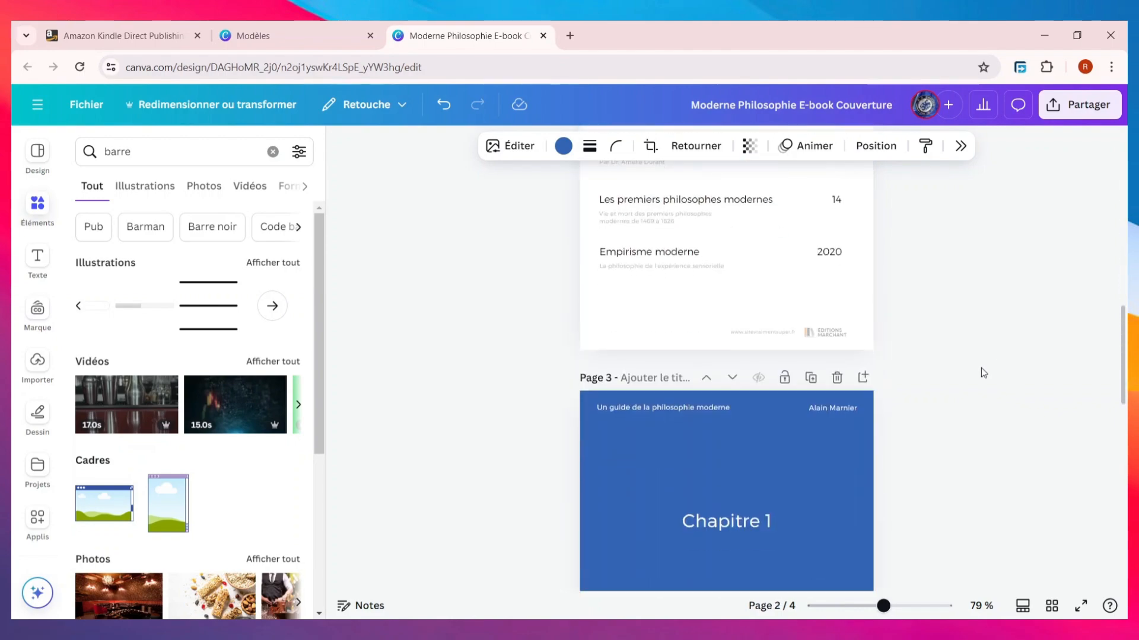
scroll(949, 360, down, 4)
scroll(945, 359, up, 2)
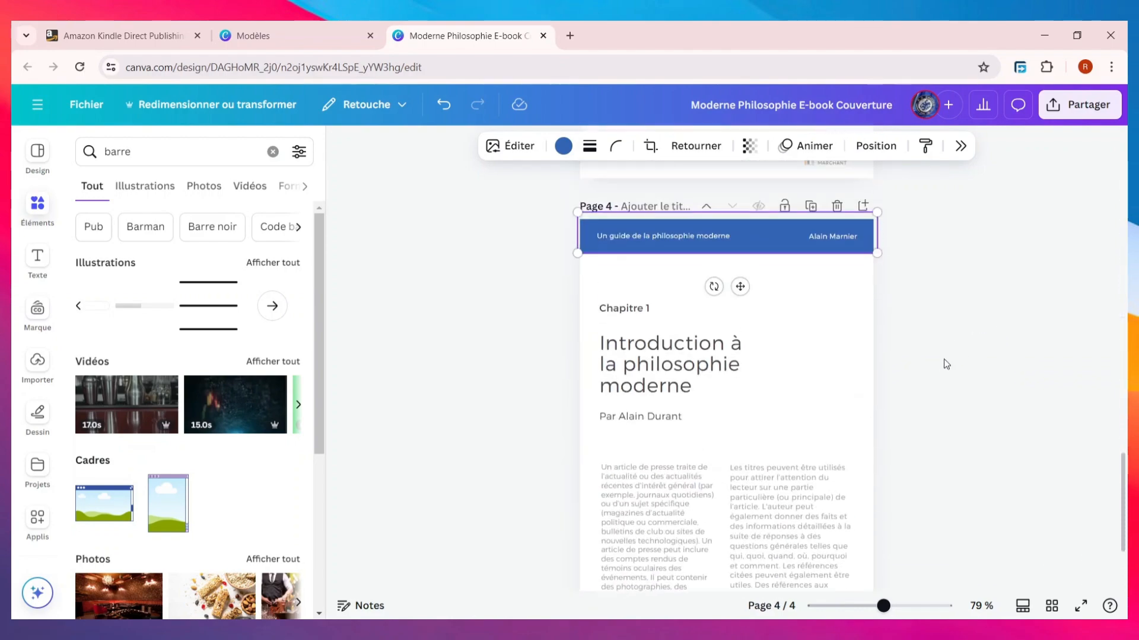
scroll(940, 362, down, 3)
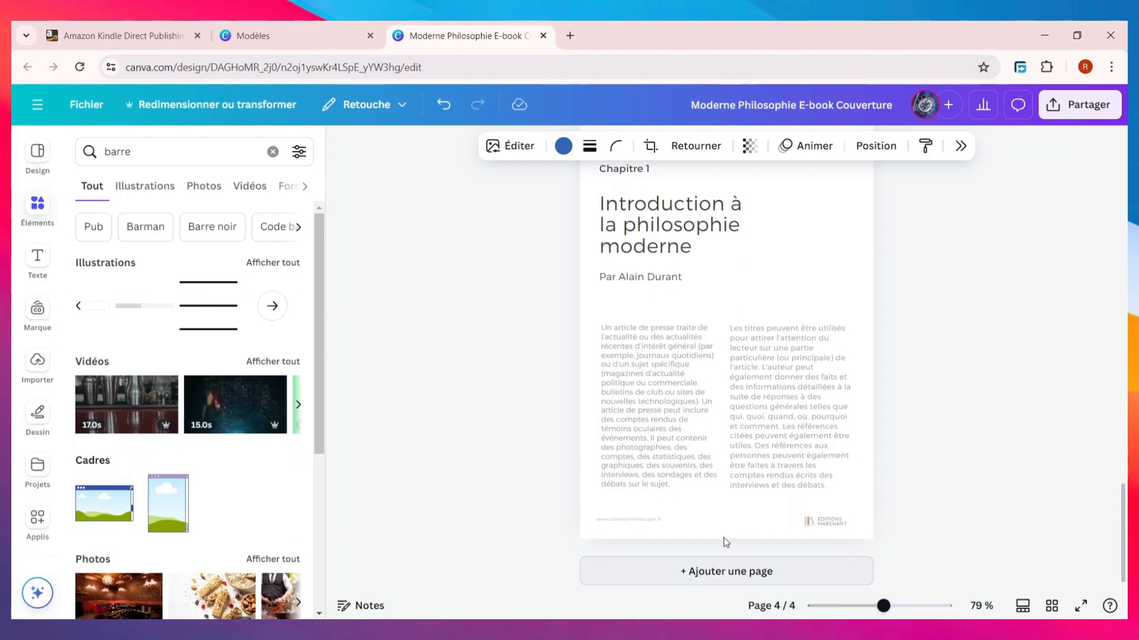
scroll(706, 332, up, 2)
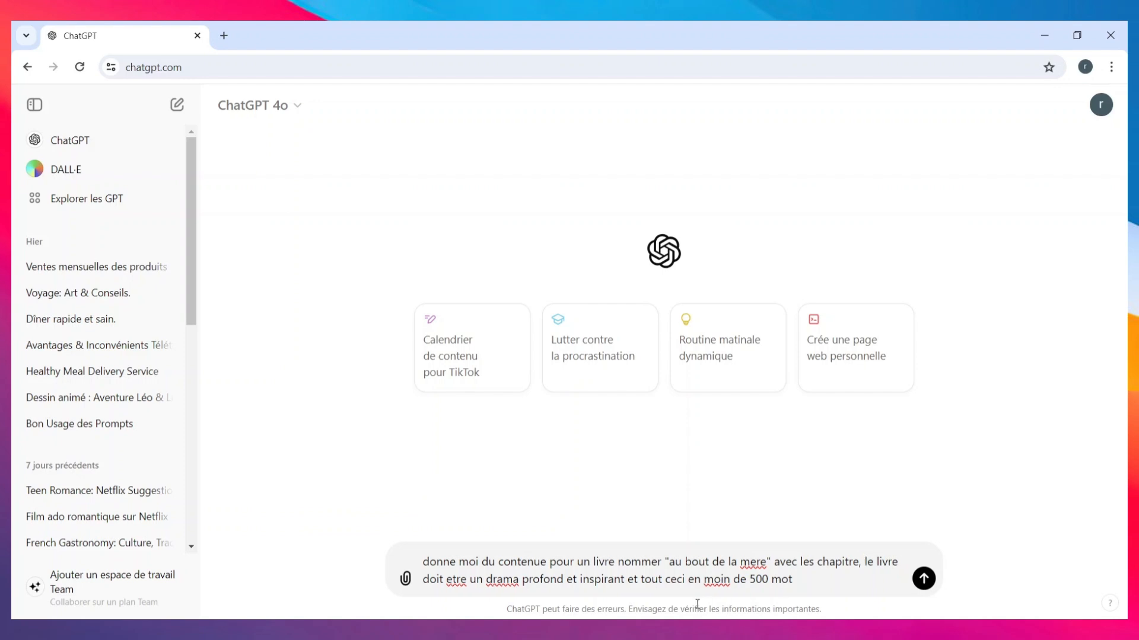
Ask ChatGPT for chaptered content for a book named "au bout de la mere", a deep, inspiring drama in under 500 words.
click(924, 578)
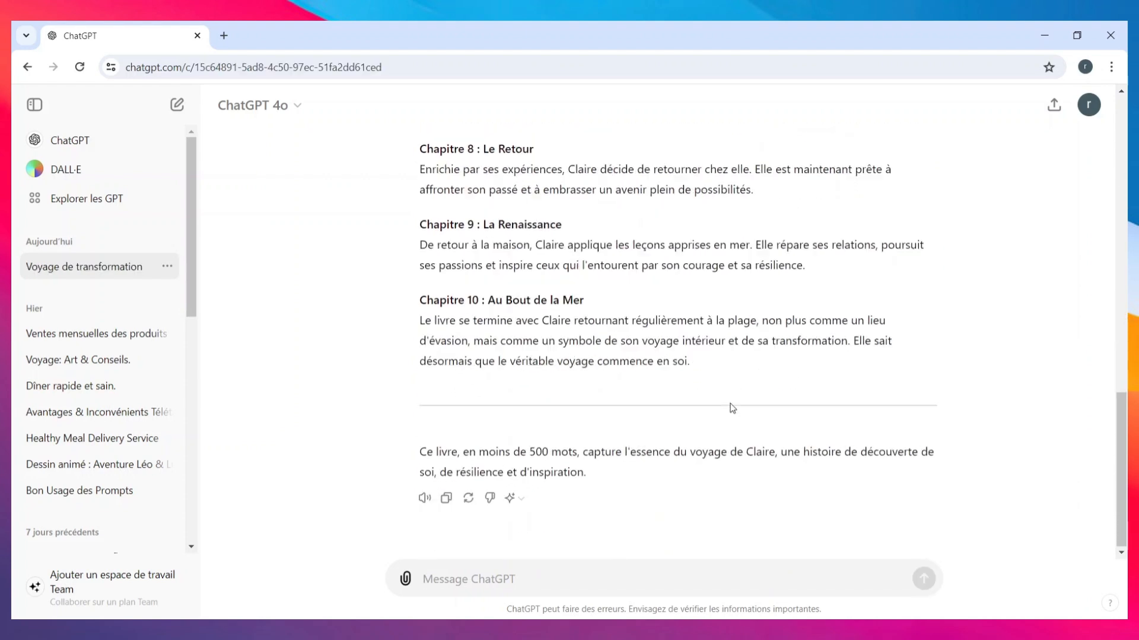
scroll(732, 408, up, 12)
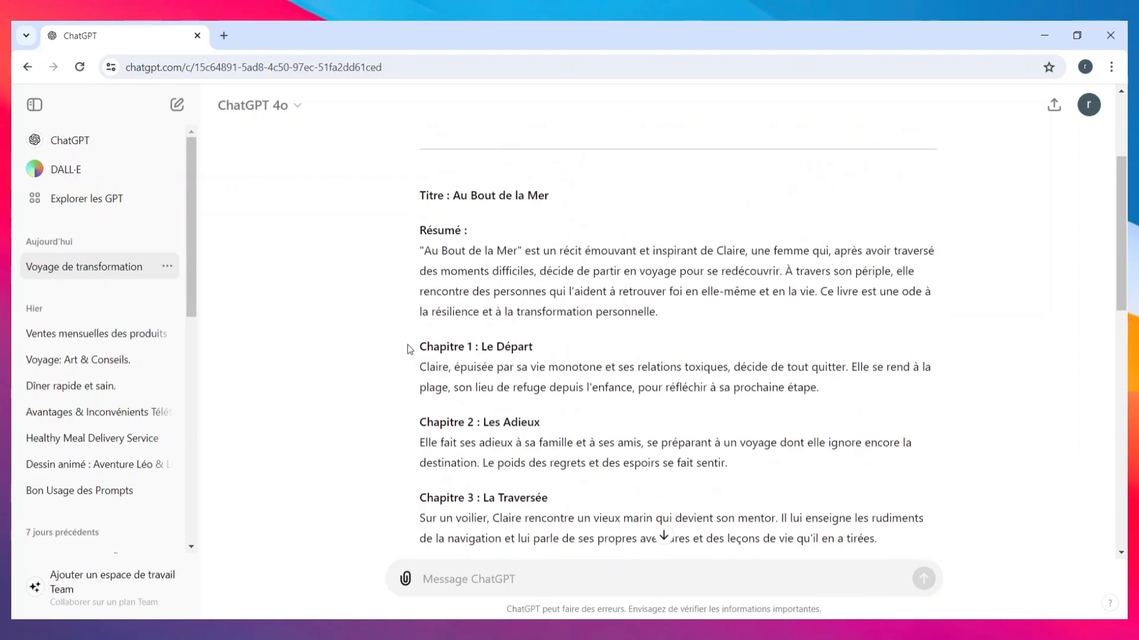
Copy the generated text from "Chapitre 1 : Le Départ" through the end of "Chapitre 10 : Au Bout de la Mer".
drag(409, 349, 595, 478)
drag(1003, 406, 845, 365)
scroll(829, 394, down, 12)
right_click(643, 342)
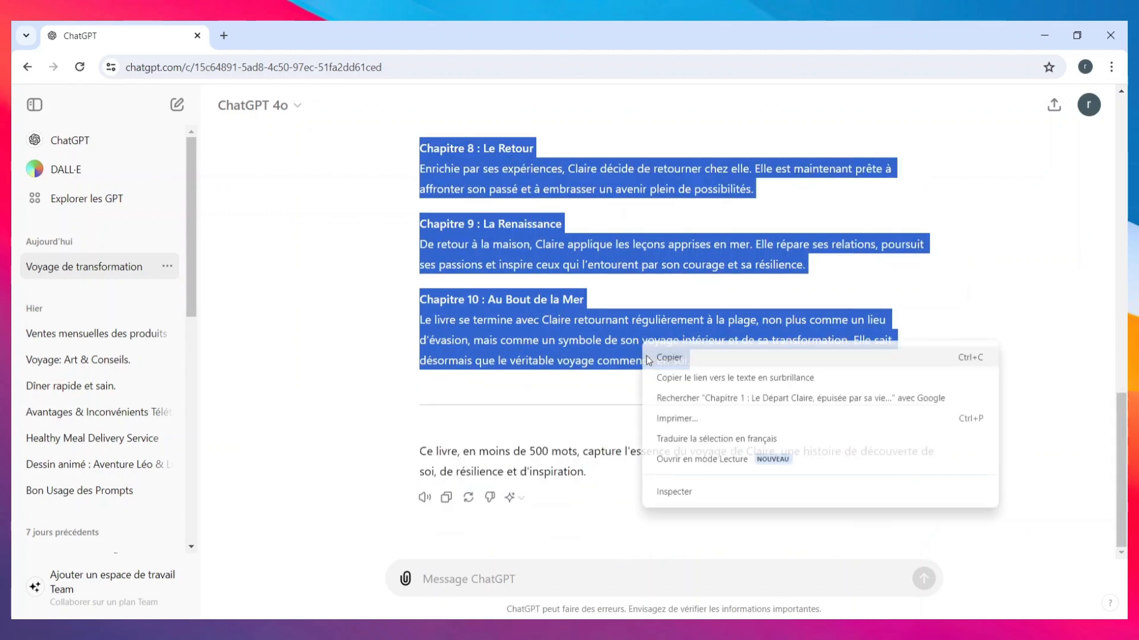
click(753, 358)
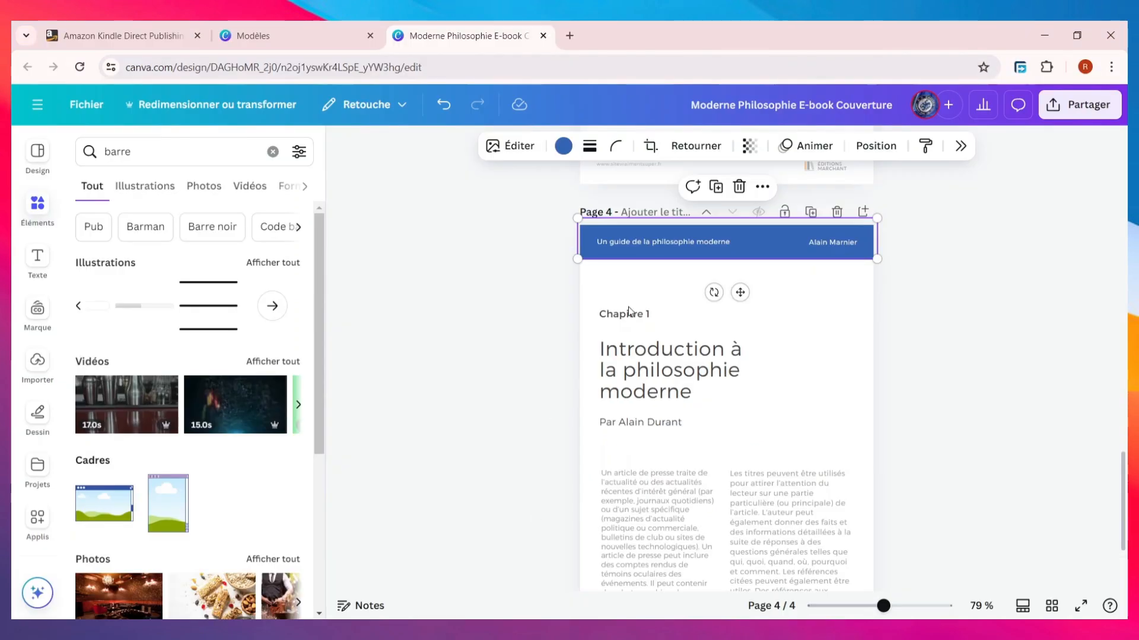
Undo the last edit in the Canva e-book design and return to ChatGPT.
scroll(711, 248, up, 10)
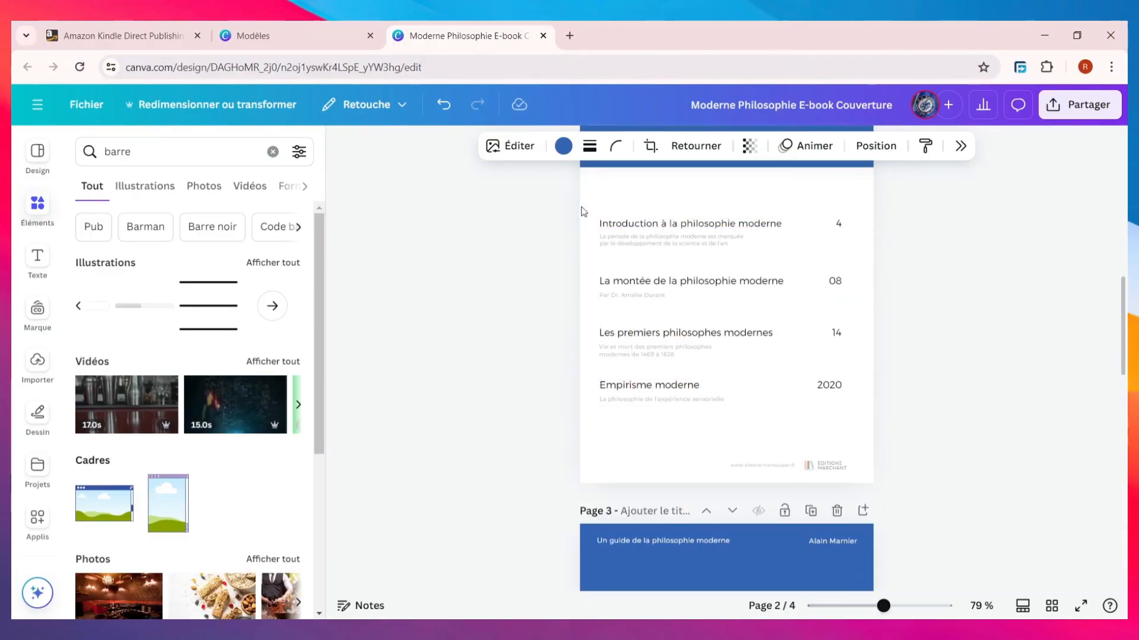
key(ctrl+z)
scroll(729, 367, up, 3)
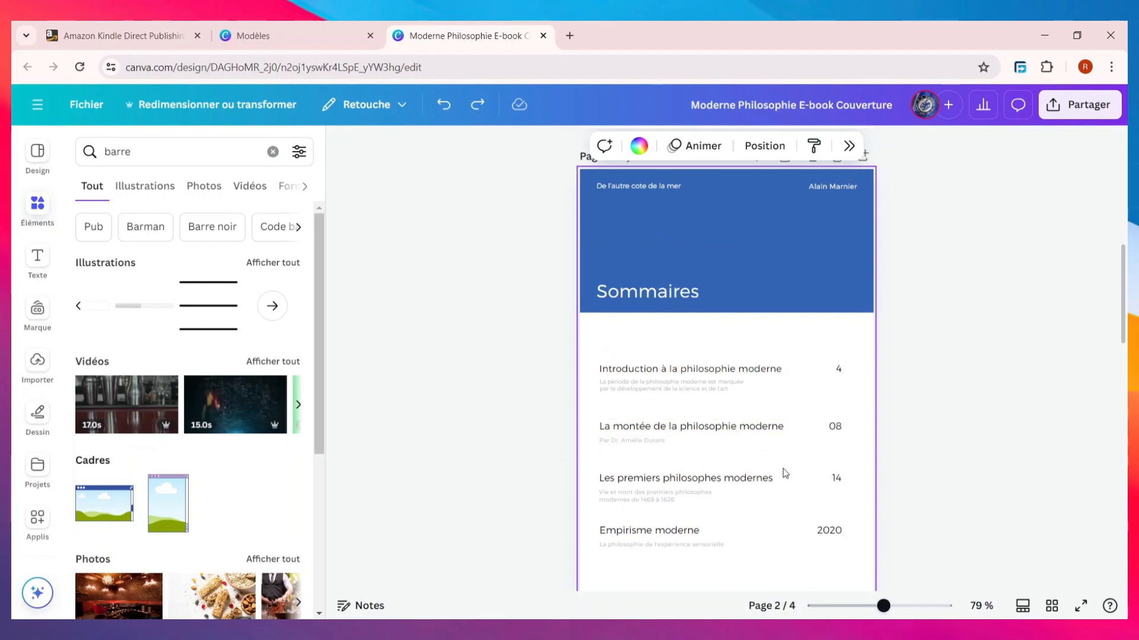
scroll(783, 469, down, 10)
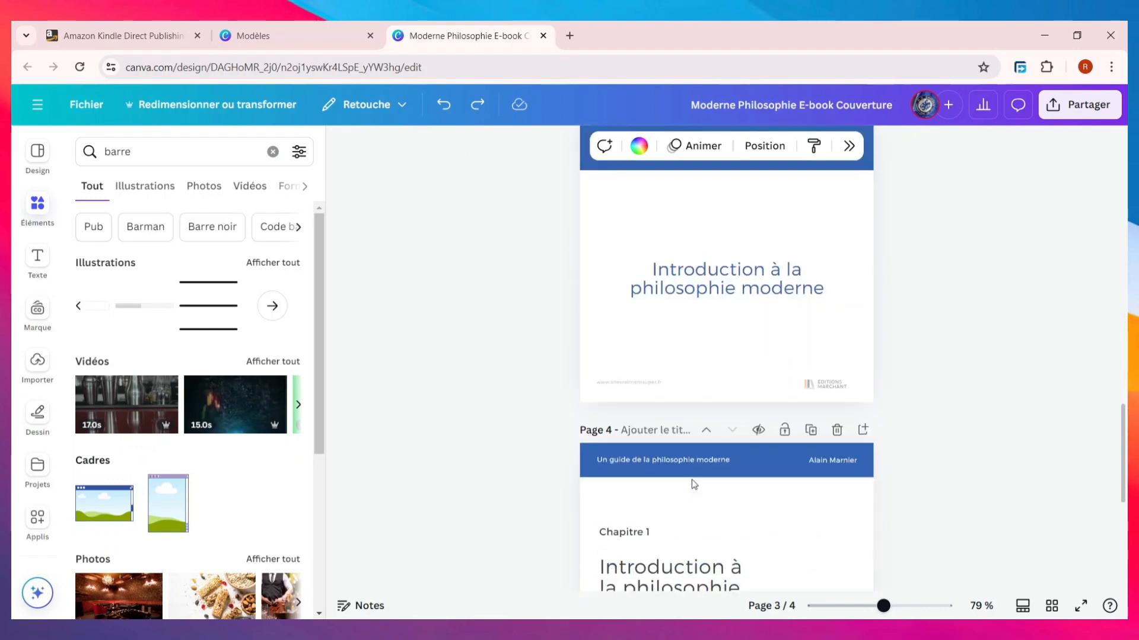
scroll(691, 479, down, 5)
key(alt+Tab)
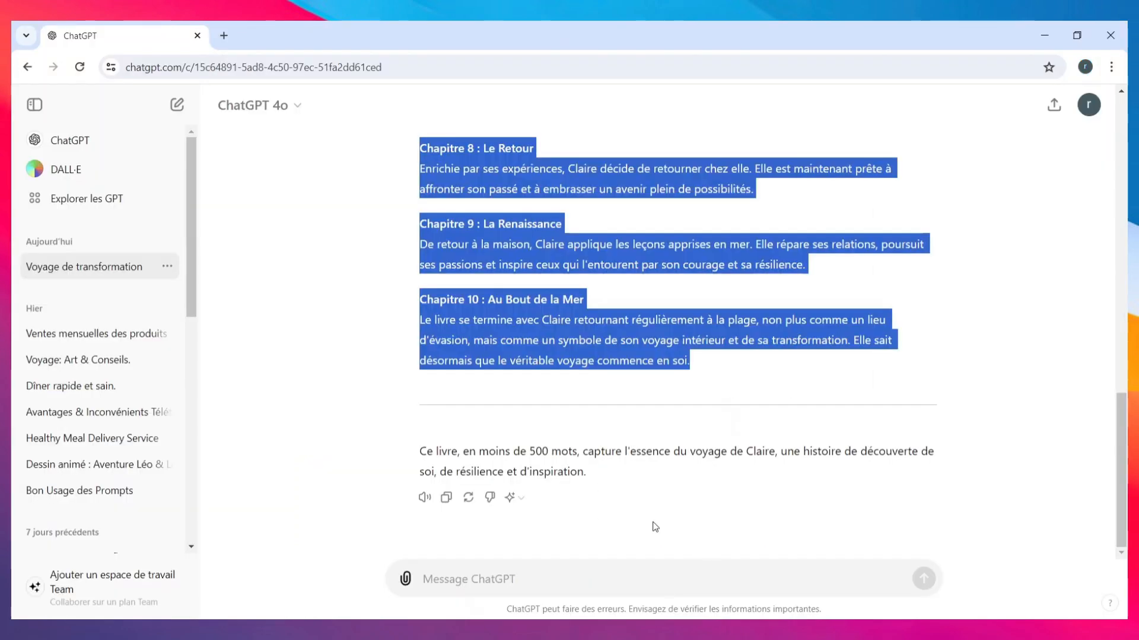
Ask ChatGPT to narrate chapter 1 with the prompt "narre moi le chapitre 1 en moin de 500 mot".
scroll(659, 531, up, 10)
scroll(663, 531, up, 3)
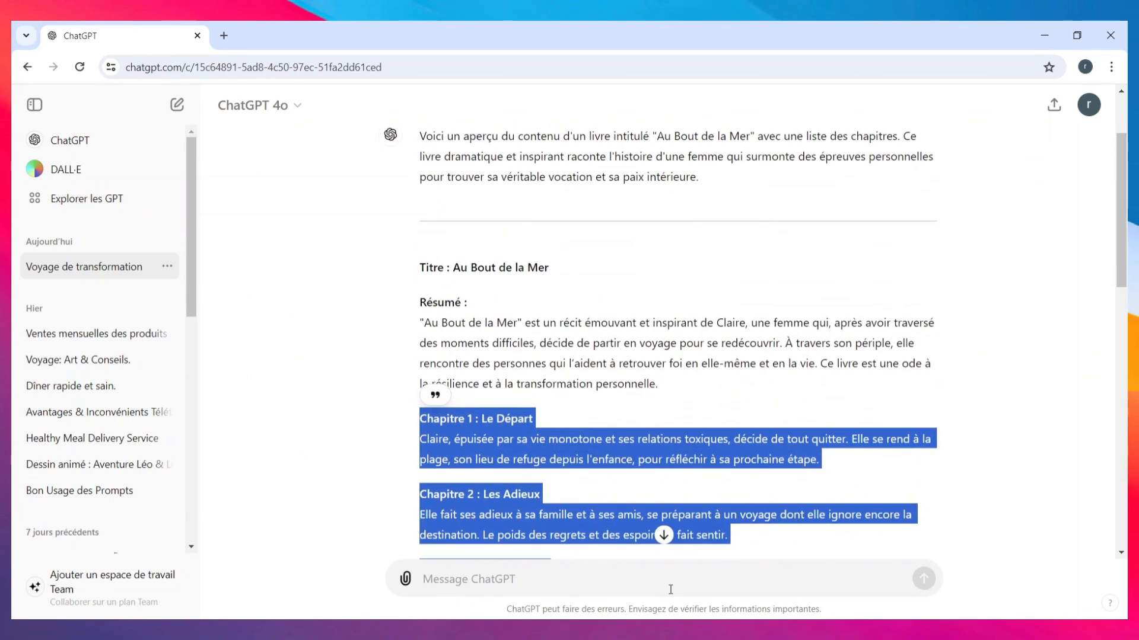
click(669, 588)
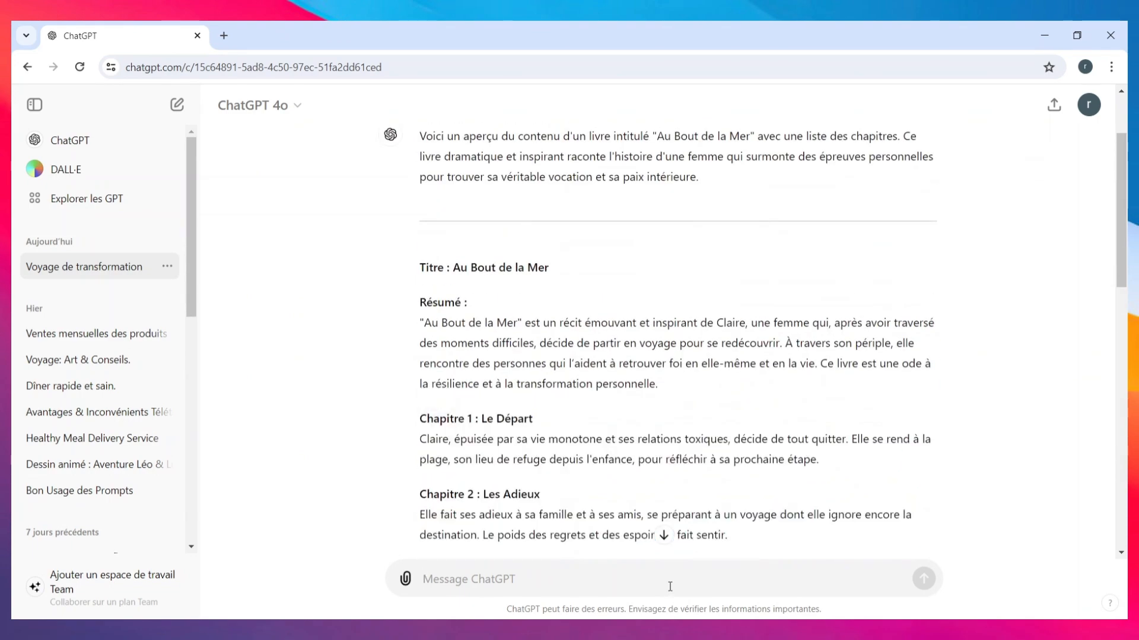
text(narre moi le chapitre)
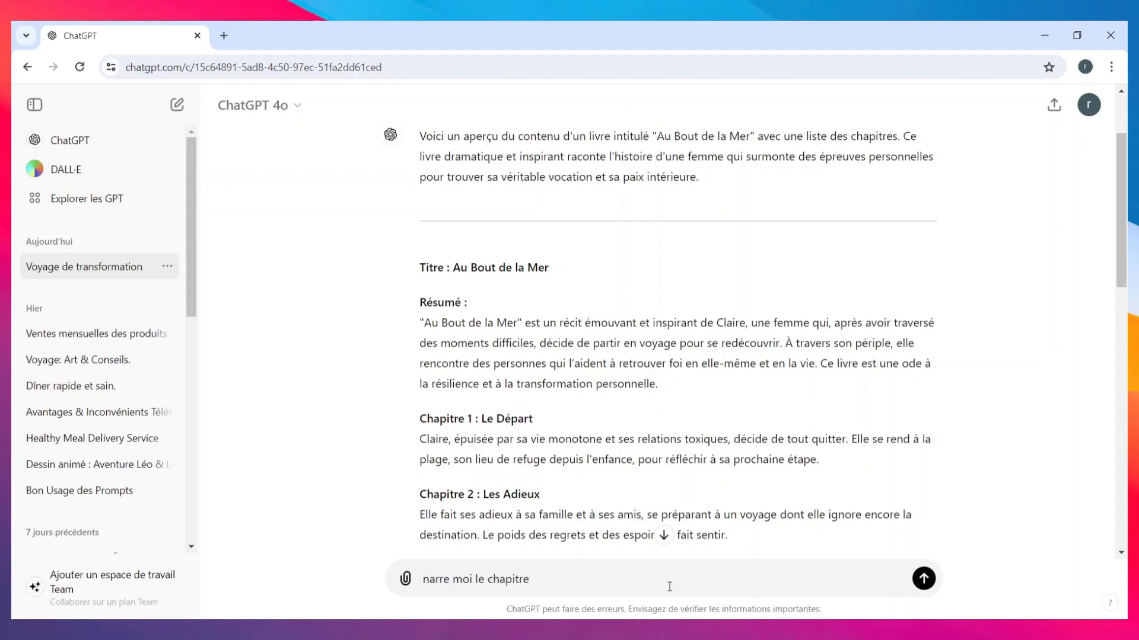
text(1 en moin de 500 mot)
key(Return)
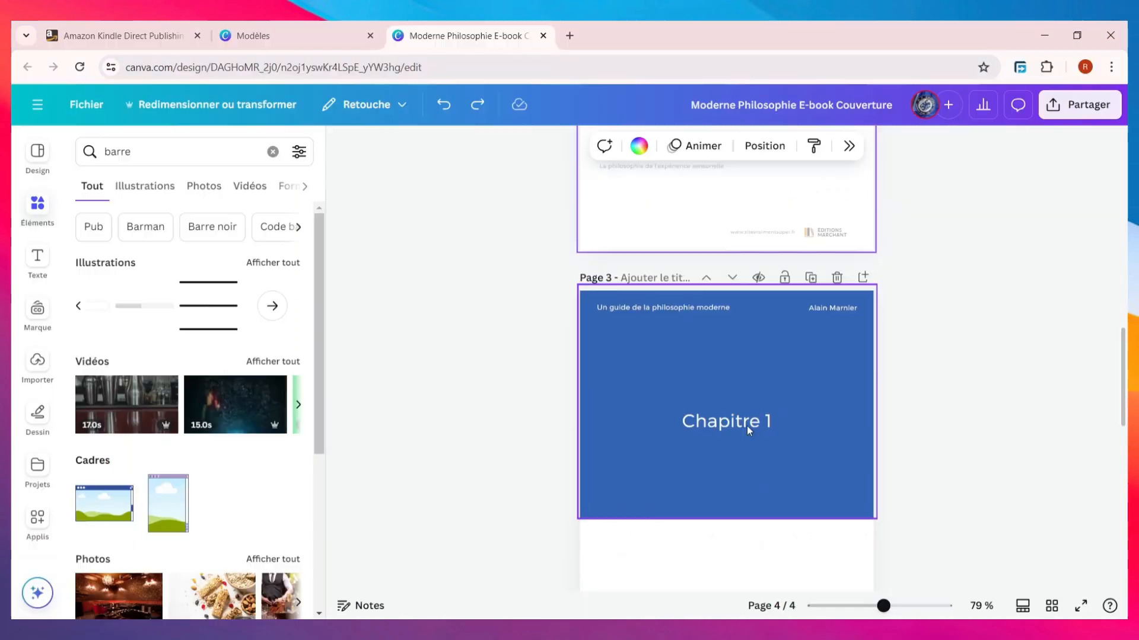
scroll(746, 426, up, 10)
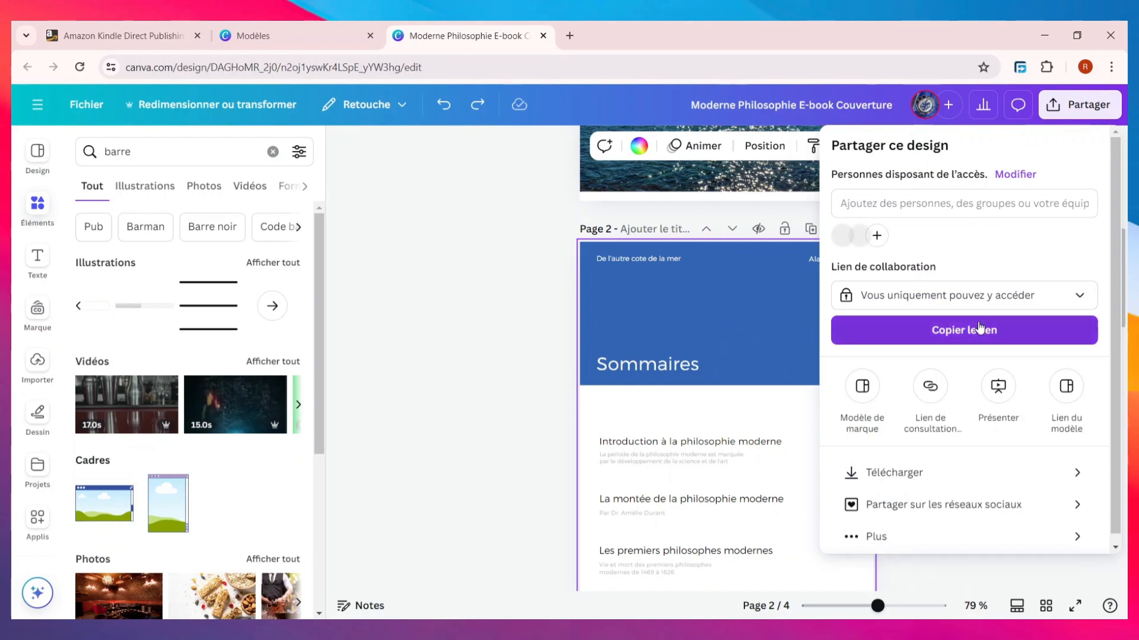
click(934, 477)
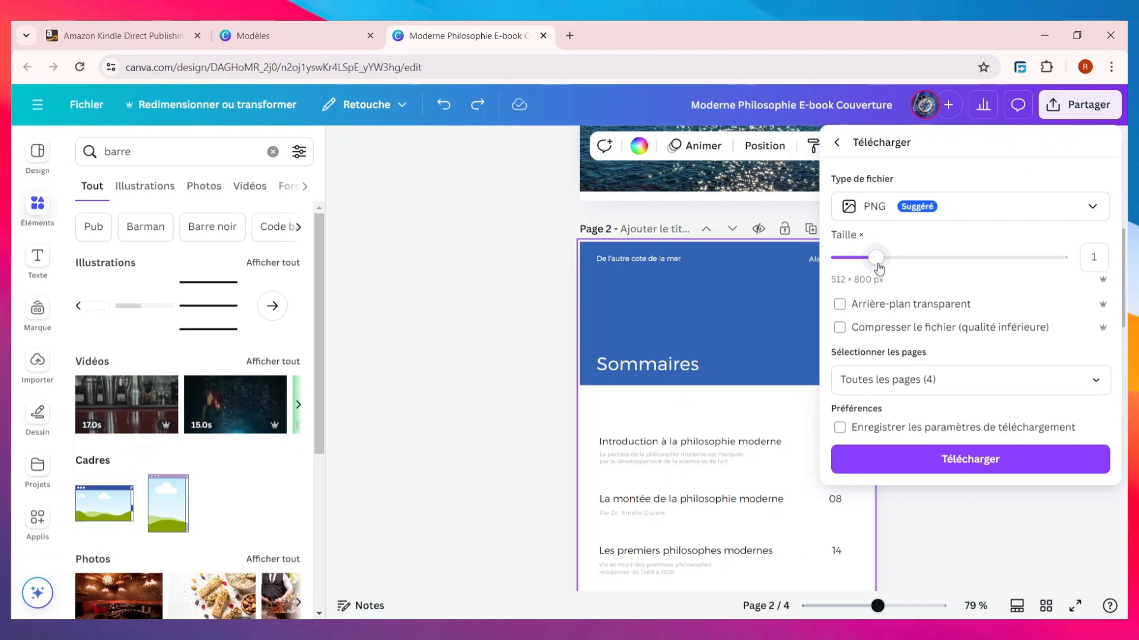
mouse_move(878, 267)
mouse_down()
mouse_move(952, 262)
mouse_move(889, 268)
mouse_up()
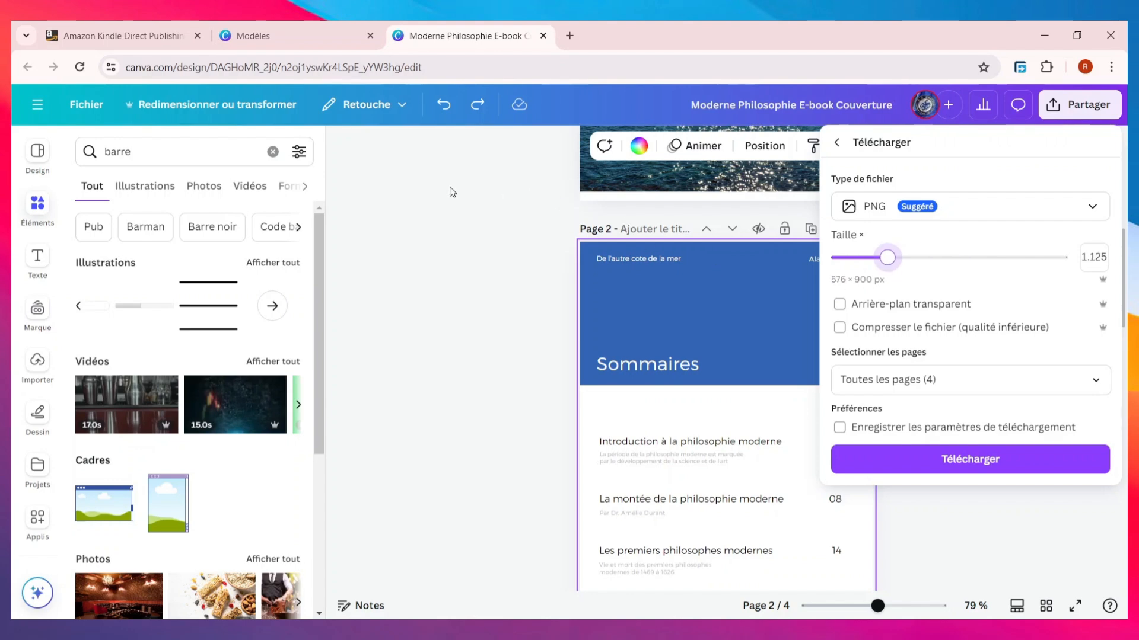
click(438, 171)
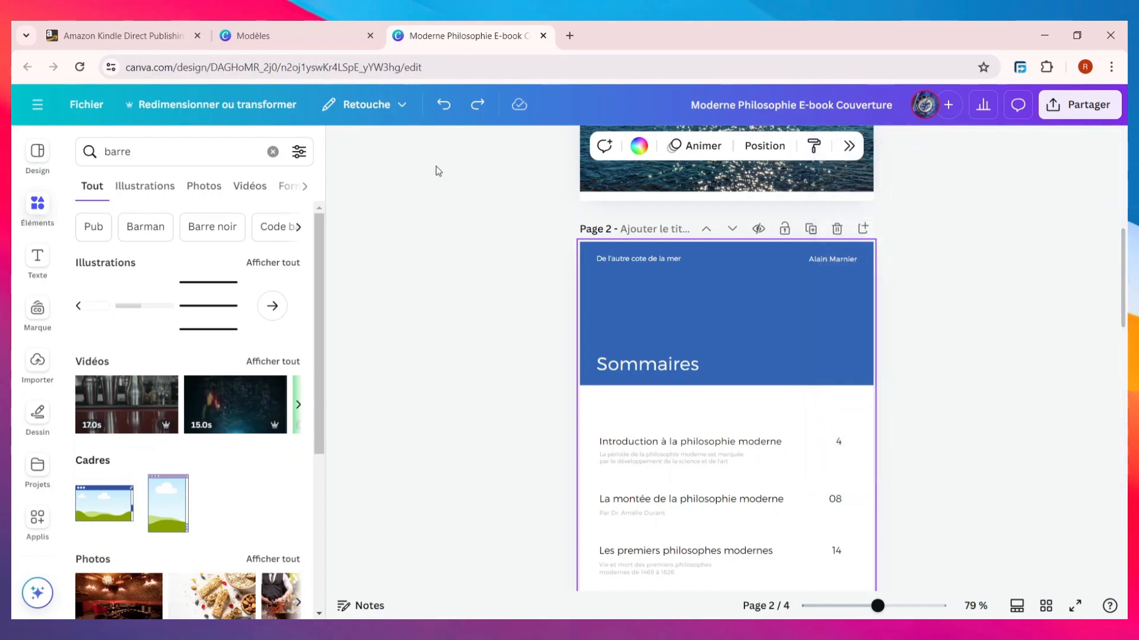
Create a resized copy of the e-book design with a custom size of 1000 × 2100 px.
click(221, 106)
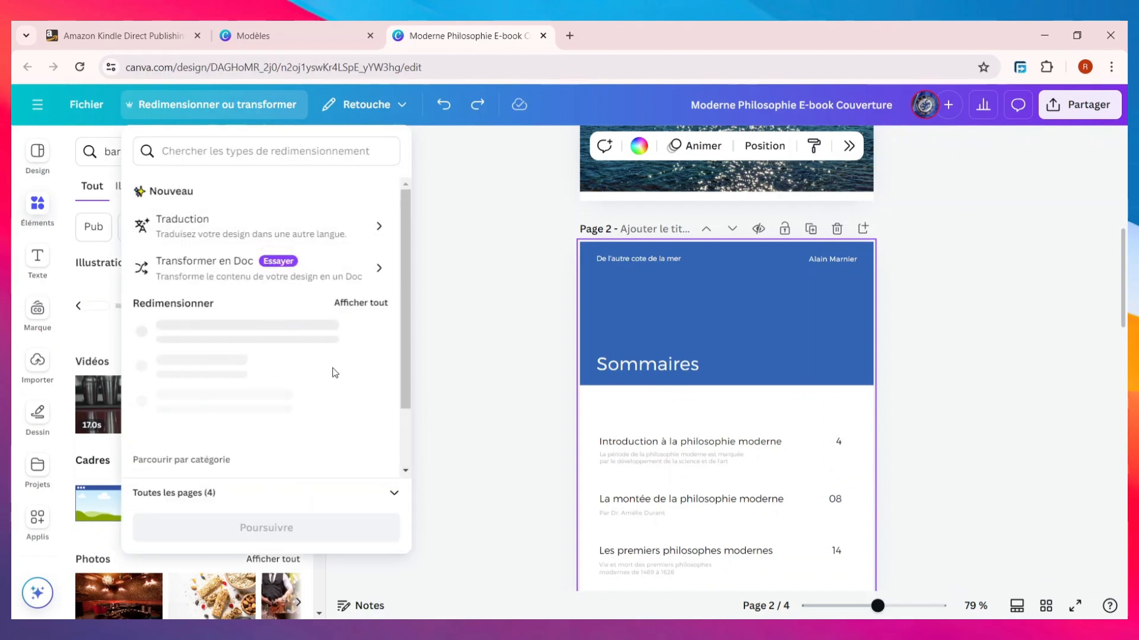
scroll(334, 386, down, 1)
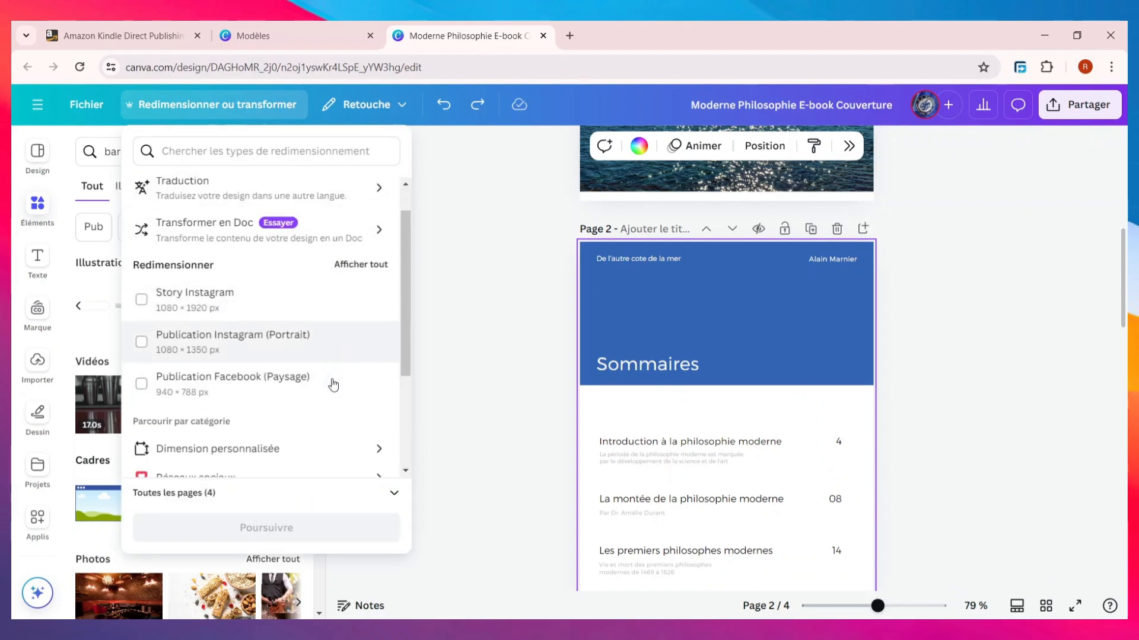
scroll(320, 409, down, 1)
click(299, 424)
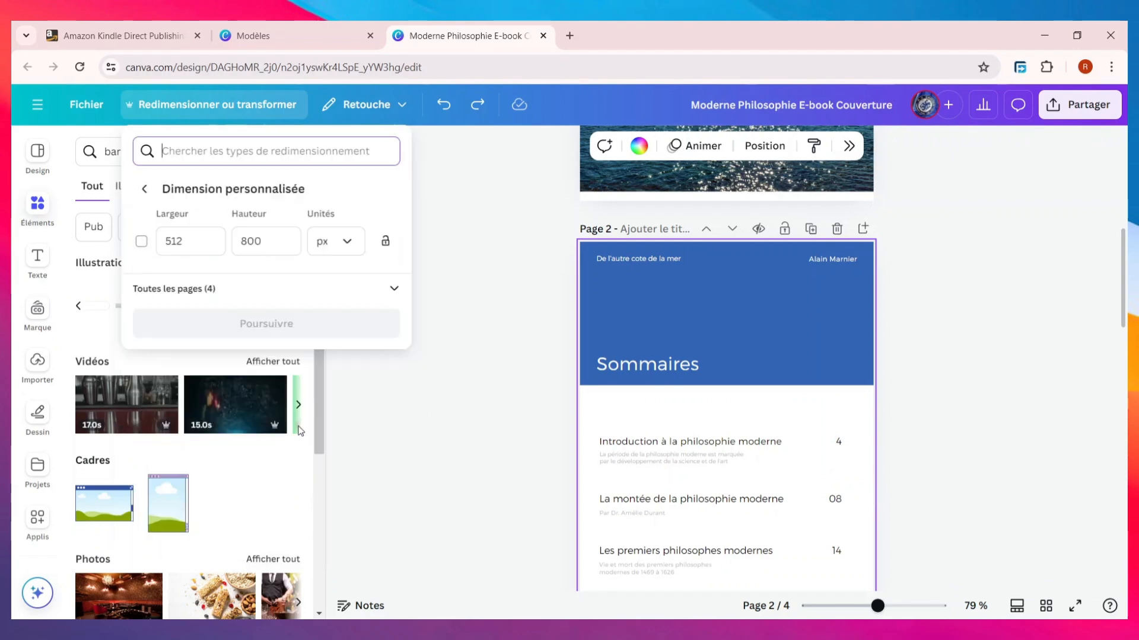
click(218, 238)
drag(218, 238, 158, 241)
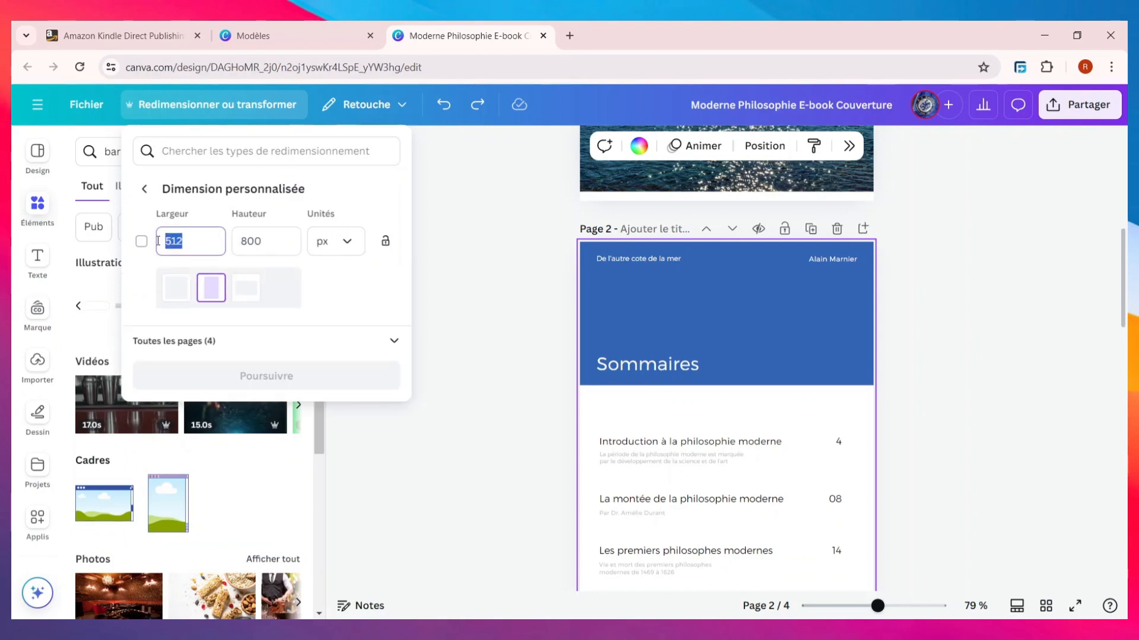
text(1000)
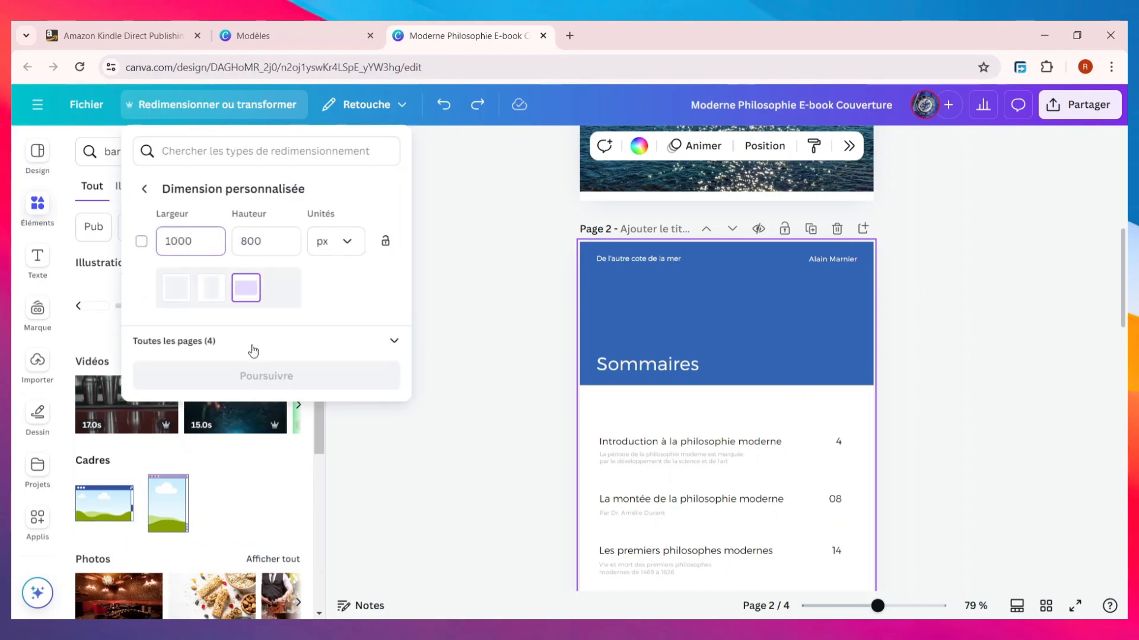
click(289, 238)
text(2100)
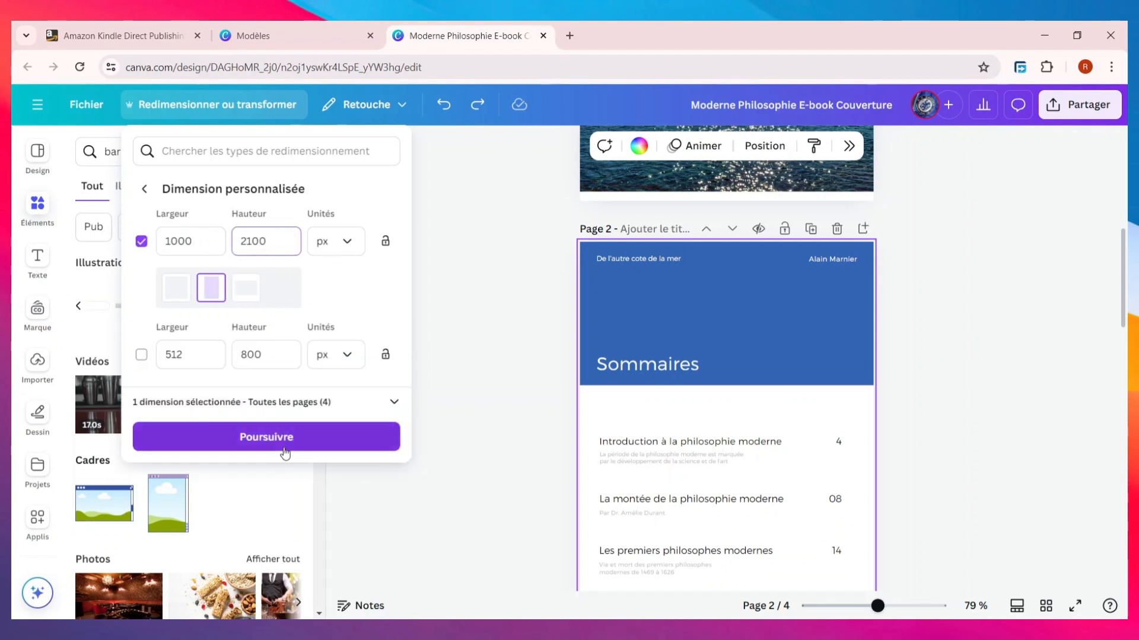
click(266, 438)
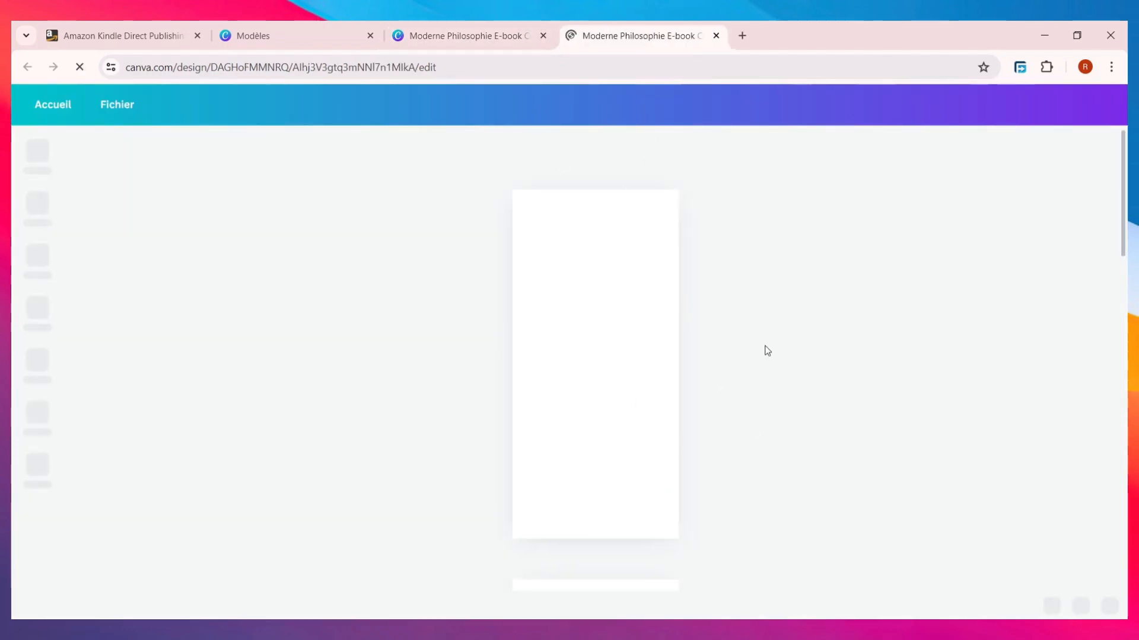
Review the resized copy of the e-book and close it to return to the original design.
scroll(694, 371, down, 5)
scroll(693, 373, up, 5)
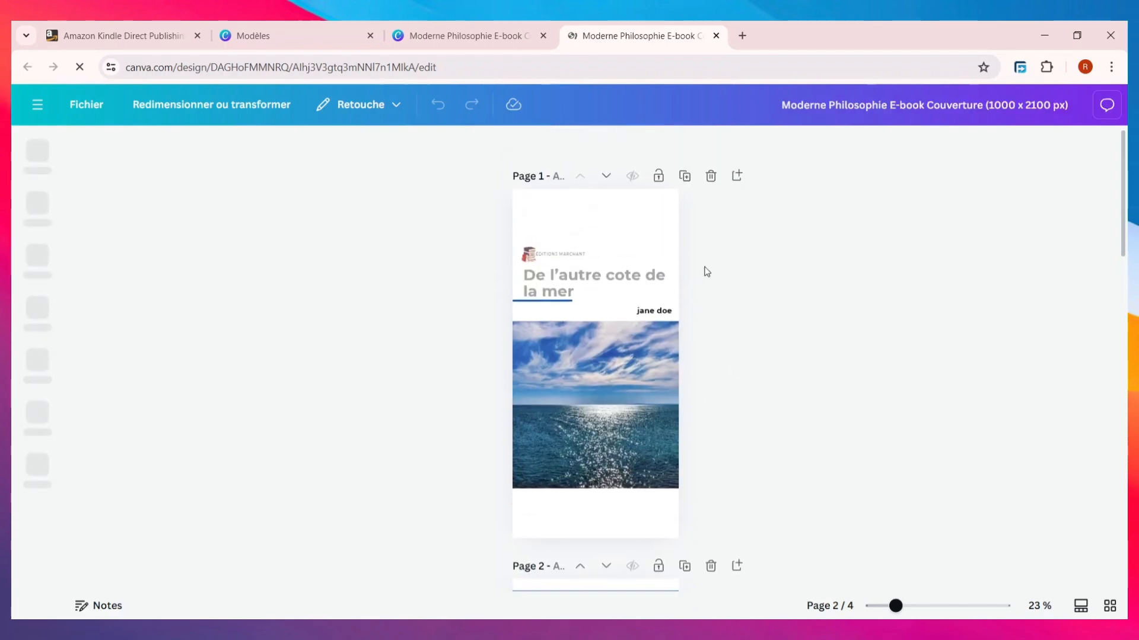
click(715, 35)
Set the download file type of the original e-book design to "PDF pour impression".
click(1073, 119)
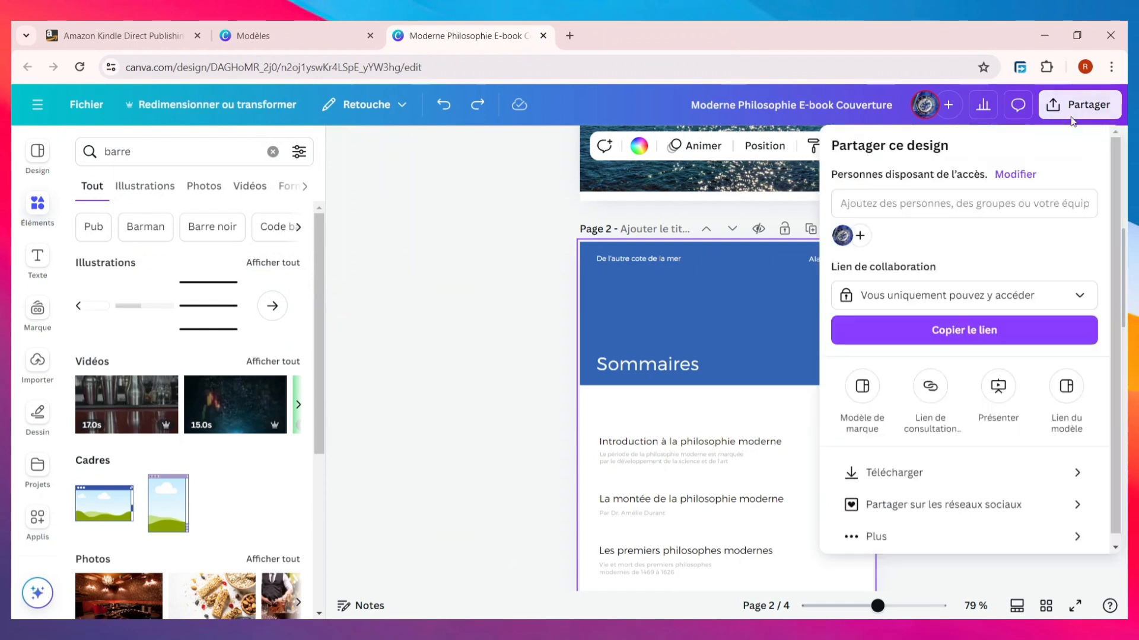
click(923, 470)
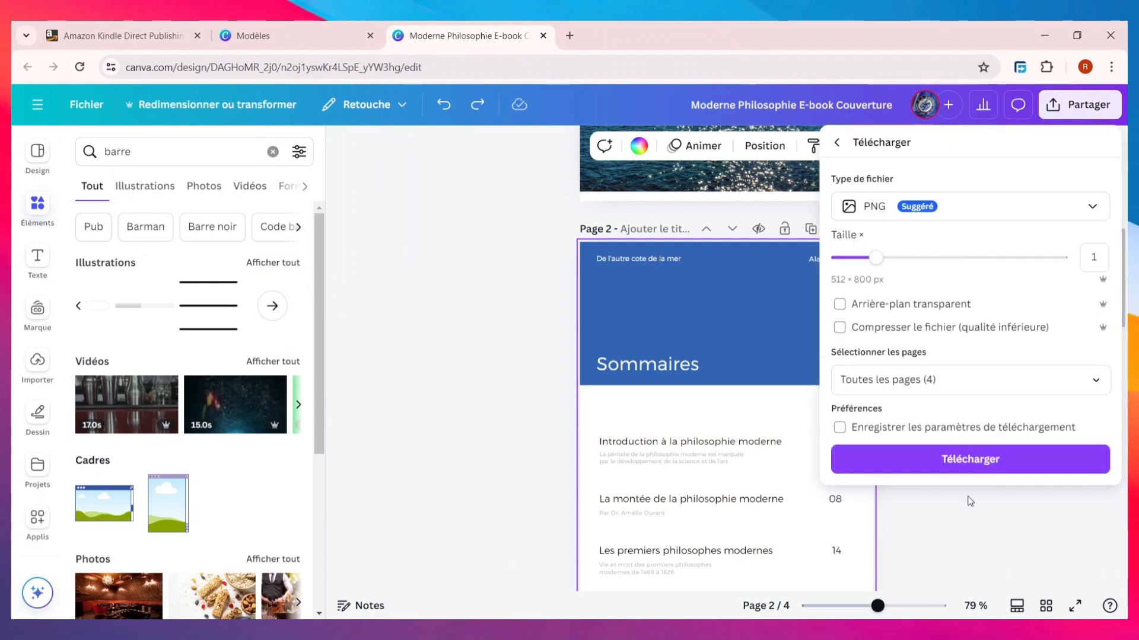
click(900, 211)
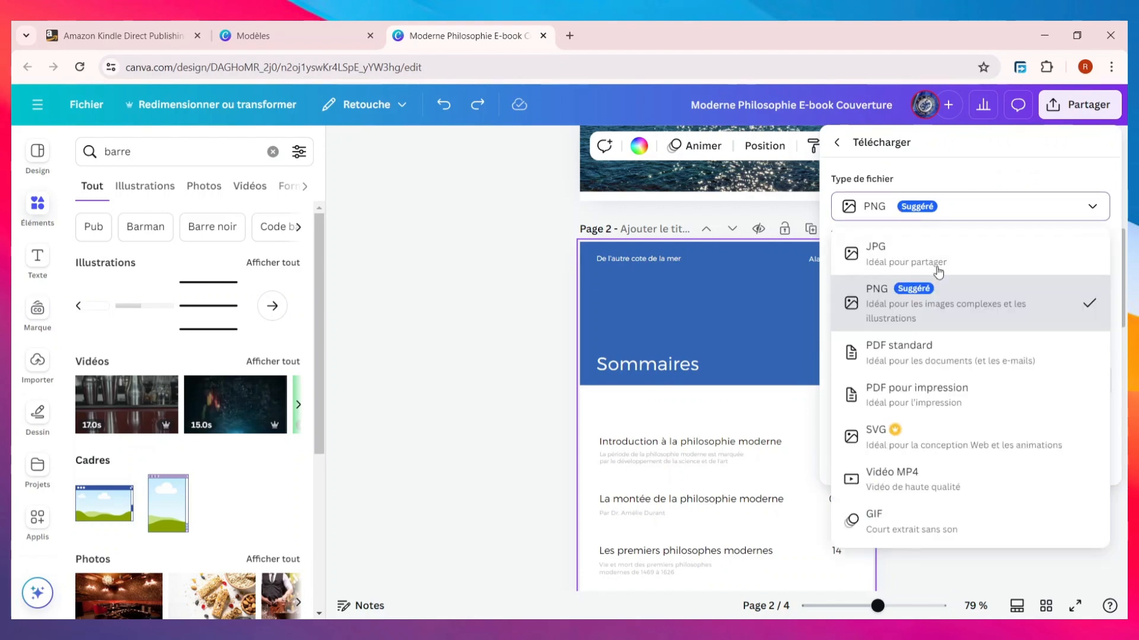
click(919, 350)
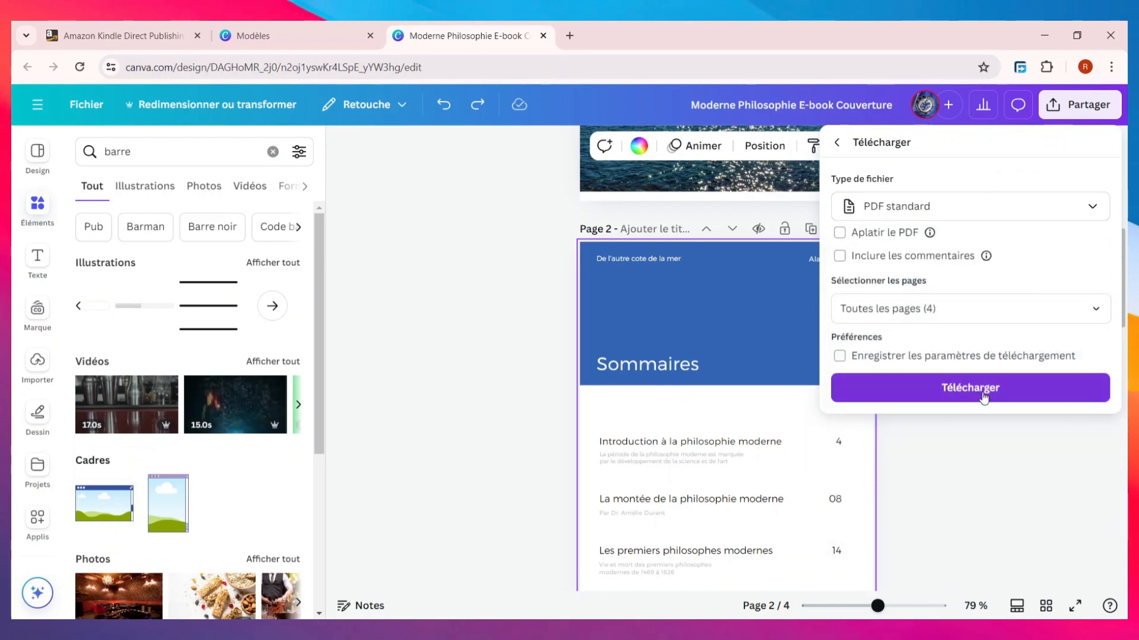
click(940, 215)
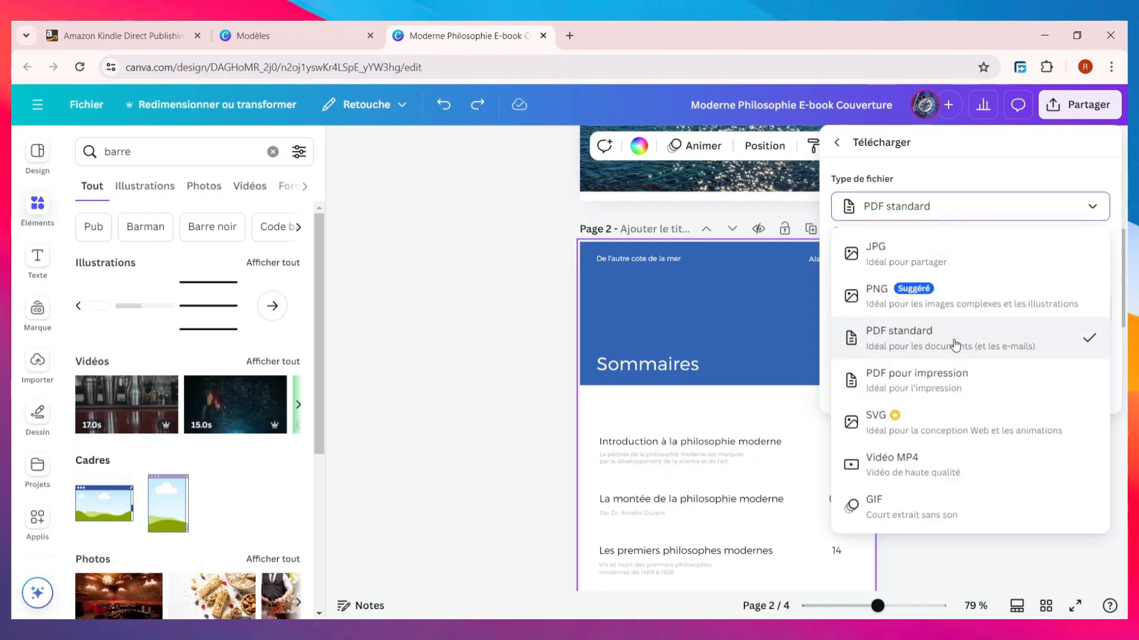
click(949, 384)
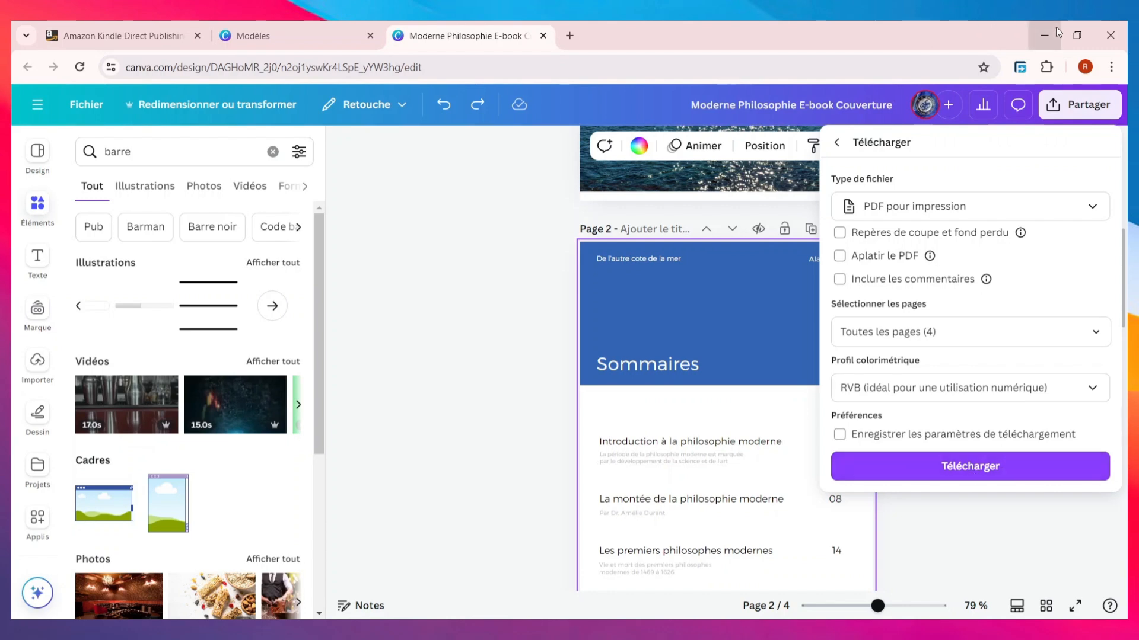
Switch to Kindle Direct Publishing, start a new Kindle e-book and look through its details form.
click(136, 35)
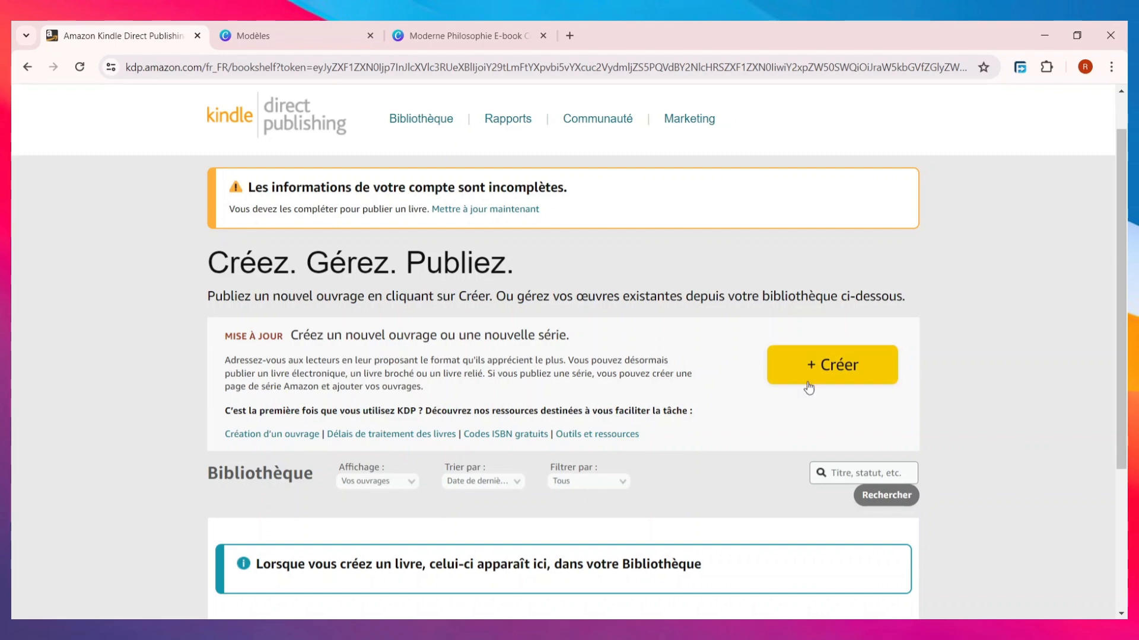
click(834, 381)
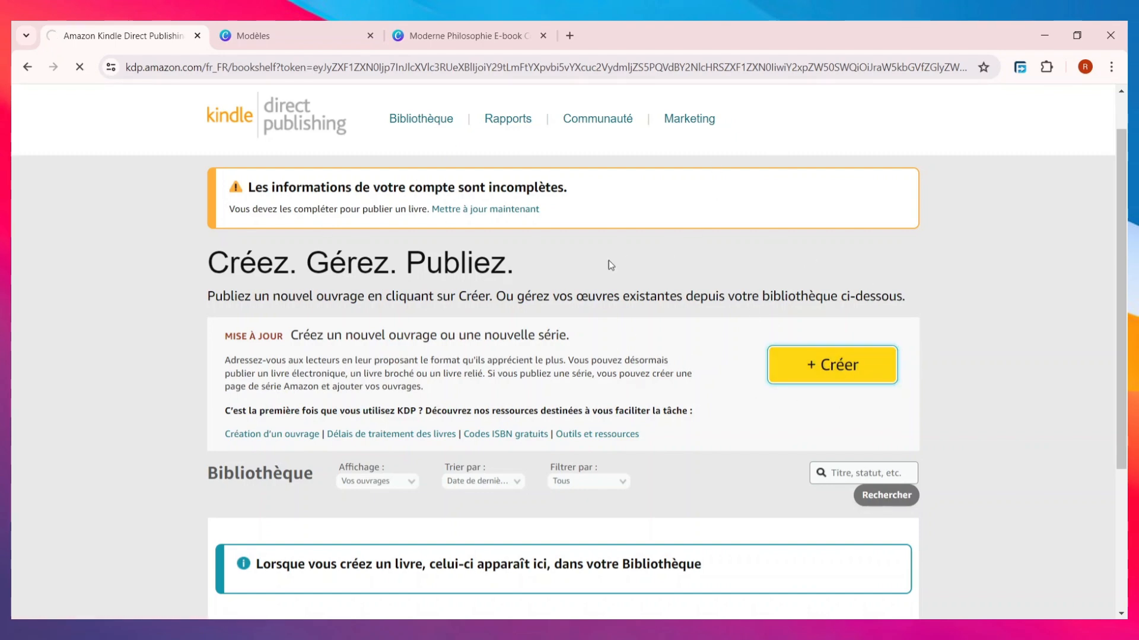
scroll(593, 307, down, 3)
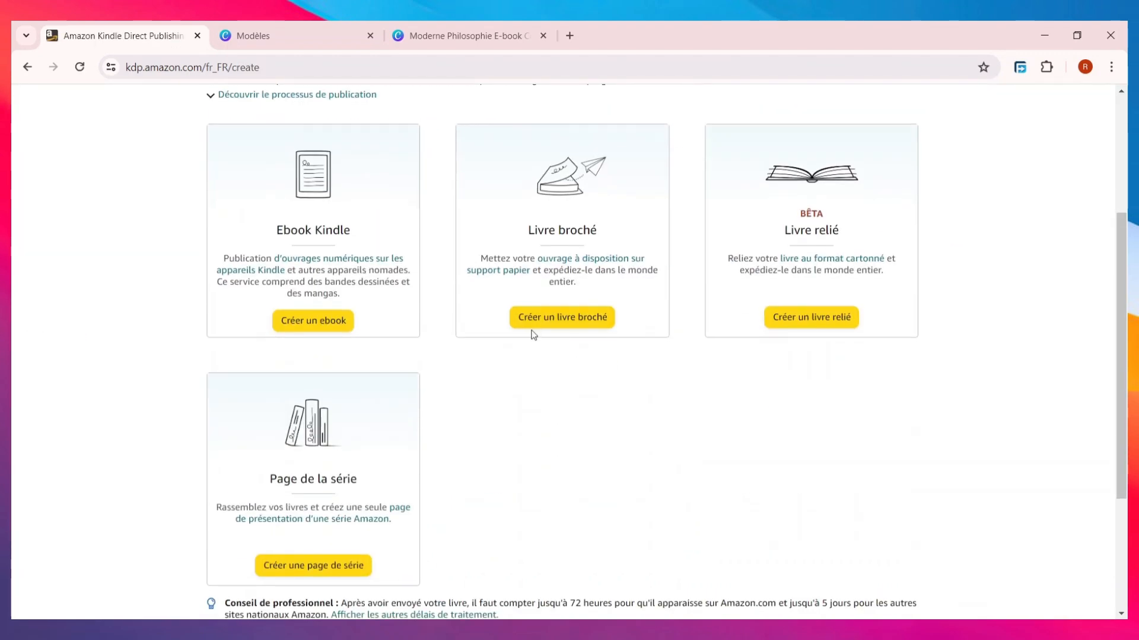
scroll(510, 305, up, 2)
scroll(493, 334, down, 2)
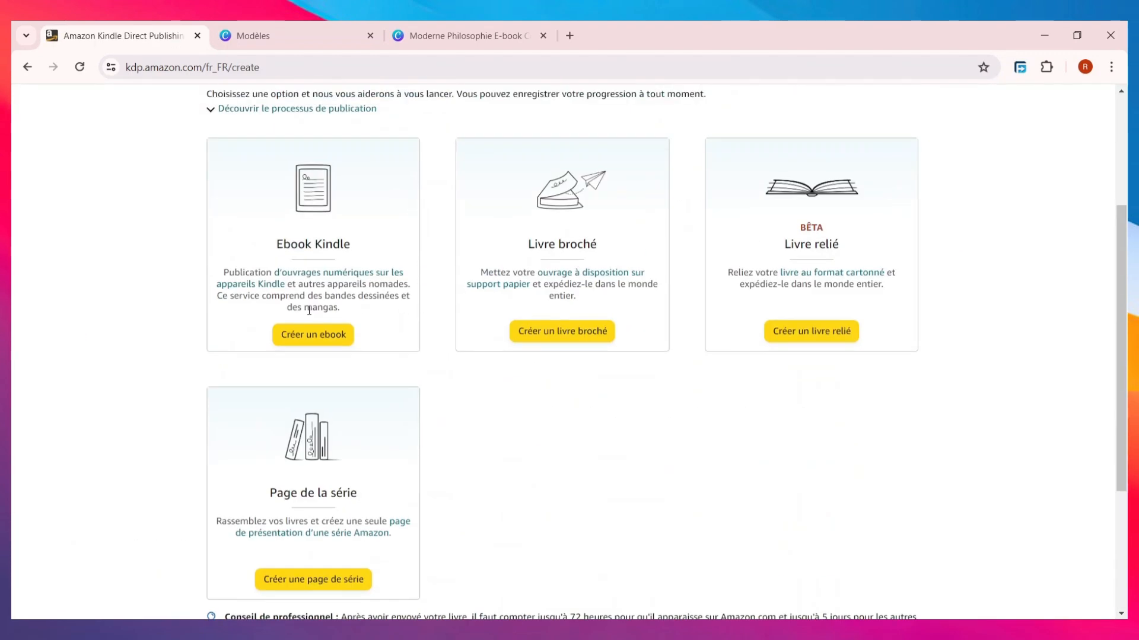
click(315, 335)
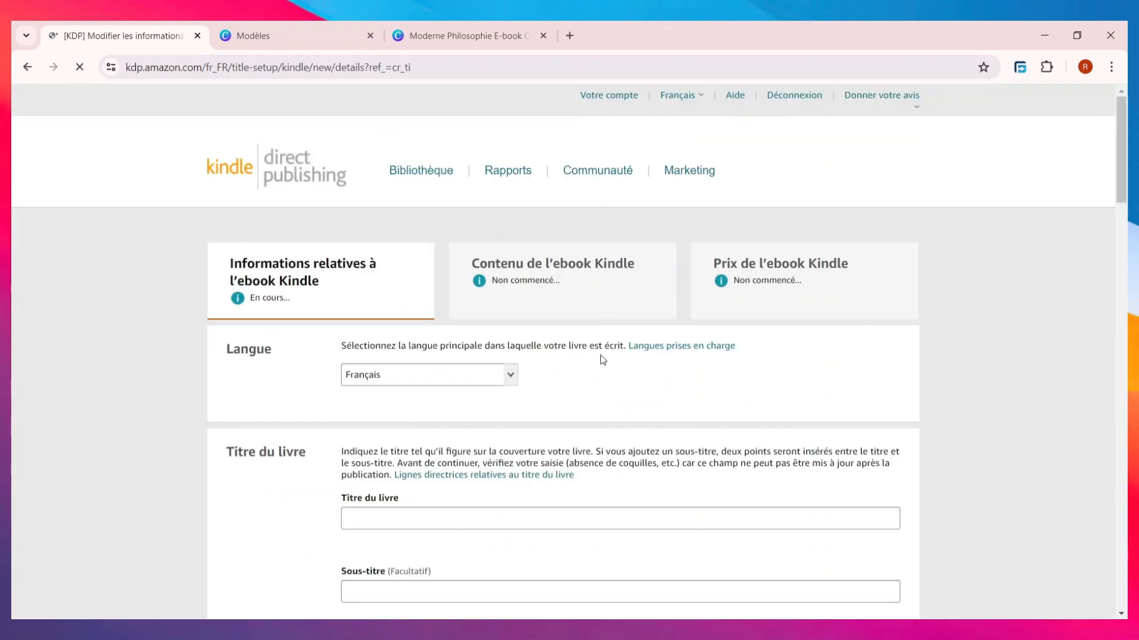
scroll(534, 356, down, 10)
scroll(485, 356, down, 15)
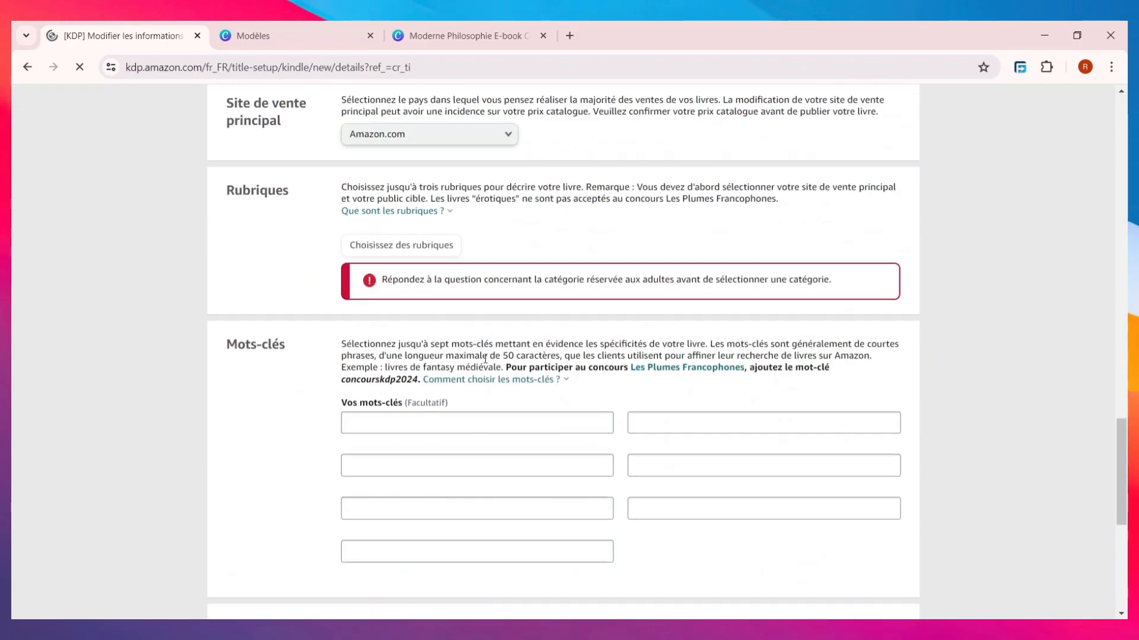
scroll(486, 356, up, 20)
scroll(495, 352, up, 5)
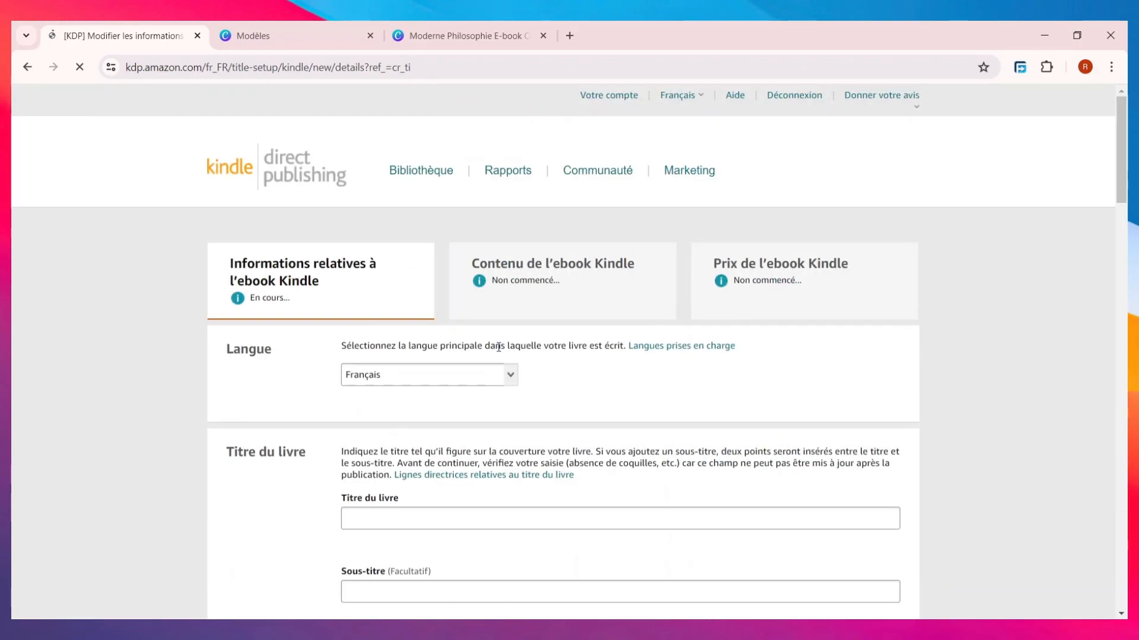